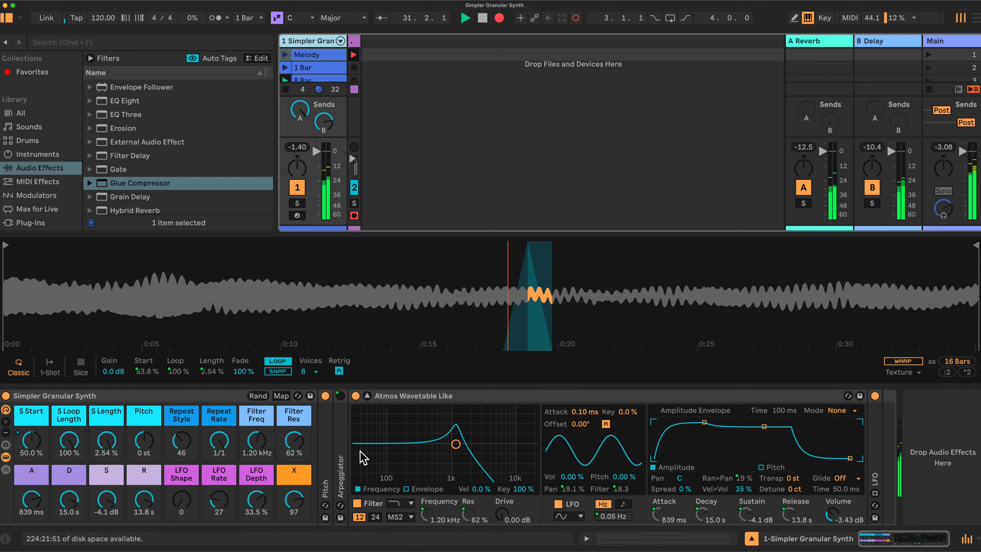
Step: Set Filter Freq to 974 Hz, S Loop Length to 59.8%, release to 53.8 ms, and S Length to 0.56%
{"action": "left_click_drag", "start_coordinate": [259, 439], "coordinate": [259, 449]}
{"action": "left_click_drag", "start_coordinate": [68, 443], "coordinate": [69, 474]}
{"action": "left_click_drag", "start_coordinate": [143, 499], "coordinate": [143, 518]}
{"action": "left_click_drag", "start_coordinate": [109, 450], "coordinate": [109, 472]}
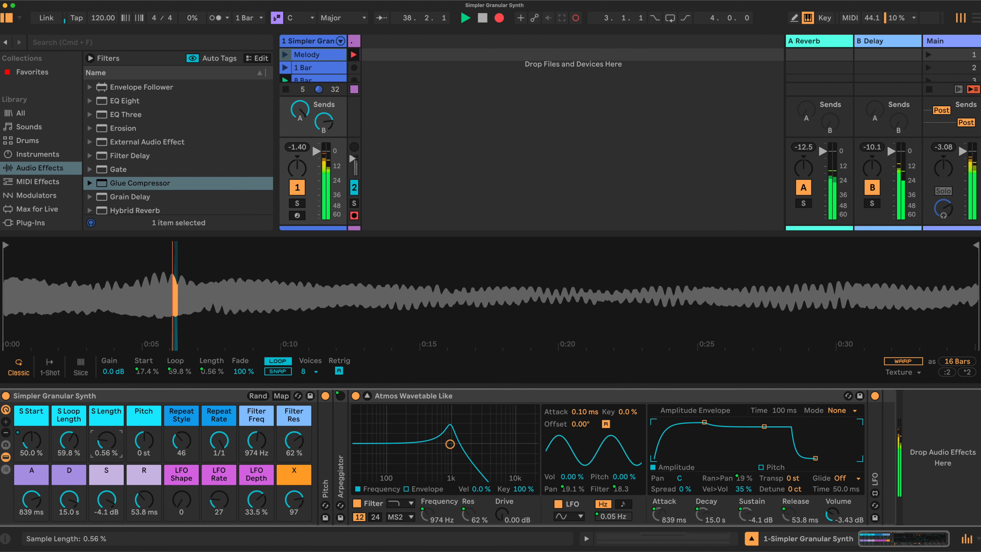
Step: Set the filter to 1.26 kHz with 41% resonance, S Loop Length to 18.9%, and the envelope to 3.86 ms attack and 29.3 ms release
{"action": "left_click_drag", "start_coordinate": [256, 444], "coordinate": [292, 460]}
{"action": "left_click_drag", "start_coordinate": [144, 500], "coordinate": [144, 507]}
{"action": "left_click_drag", "start_coordinate": [32, 499], "coordinate": [32, 524]}
{"action": "left_click_drag", "start_coordinate": [69, 440], "coordinate": [69, 471]}
{"action": "left_click_drag", "start_coordinate": [31, 502], "coordinate": [31, 517]}
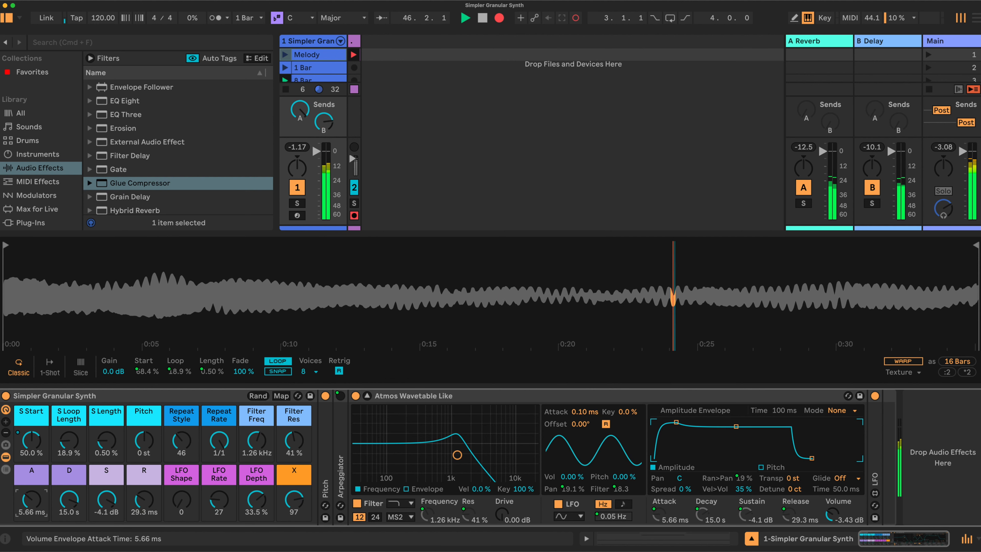
{"action": "left_click_drag", "start_coordinate": [32, 517], "coordinate": [31, 520]}
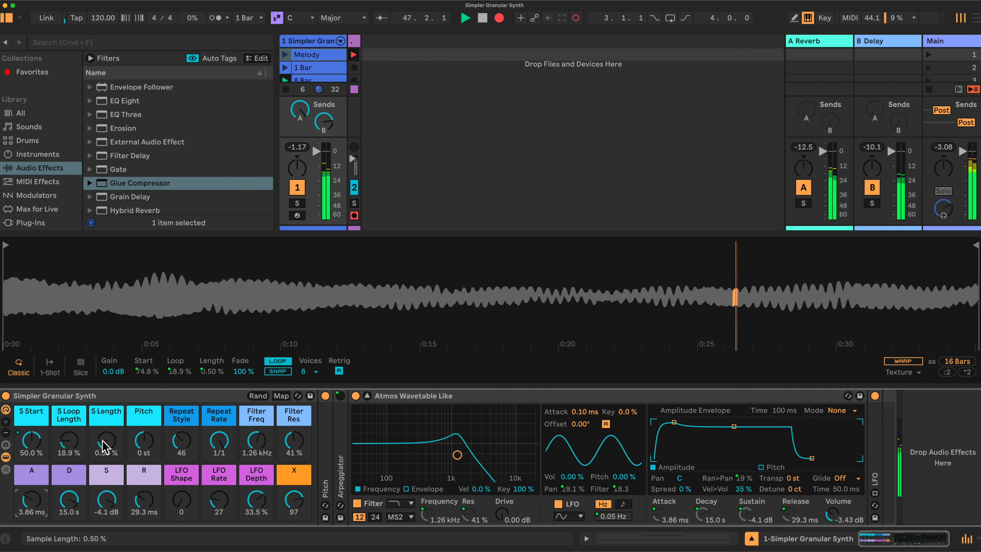
Step: Set the filter to 1.73 kHz with 31% resonance, X to 95, and S Length to 0.26%, and fine-tune S Loop Length
{"action": "left_click_drag", "start_coordinate": [294, 440], "coordinate": [261, 434]}
{"action": "left_click_drag", "start_coordinate": [294, 500], "coordinate": [293, 502]}
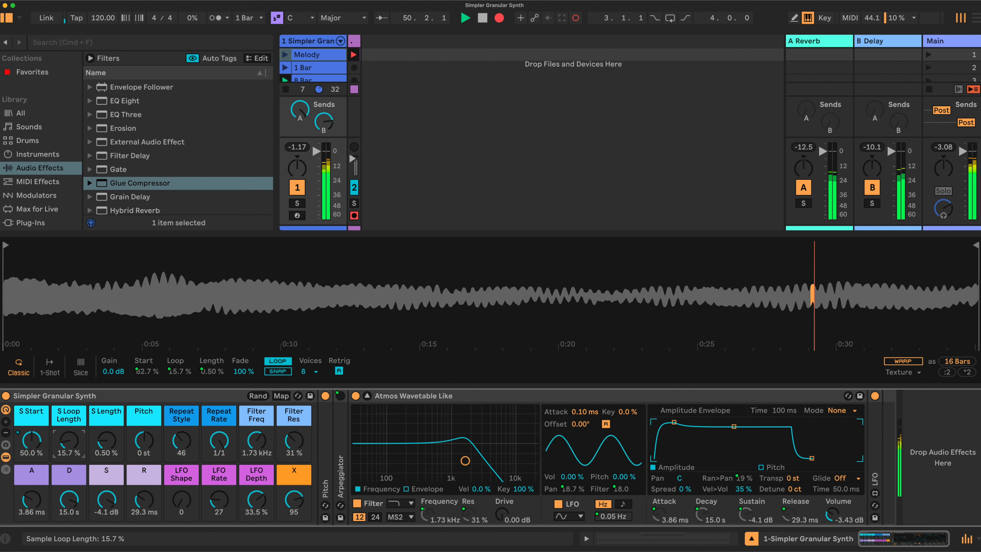
{"action": "left_click_drag", "start_coordinate": [106, 440], "coordinate": [107, 444]}
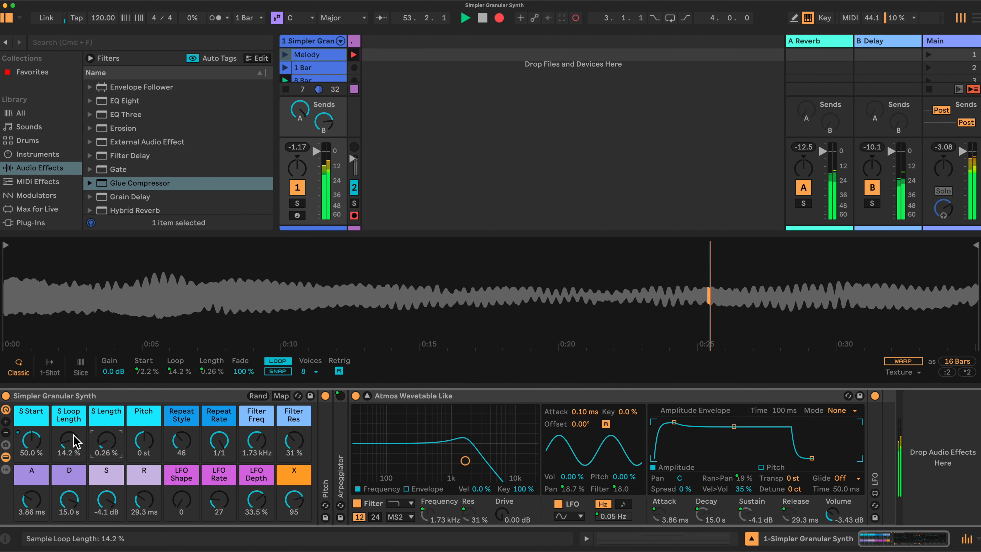
{"action": "left_click_drag", "start_coordinate": [69, 441], "coordinate": [69, 438]}
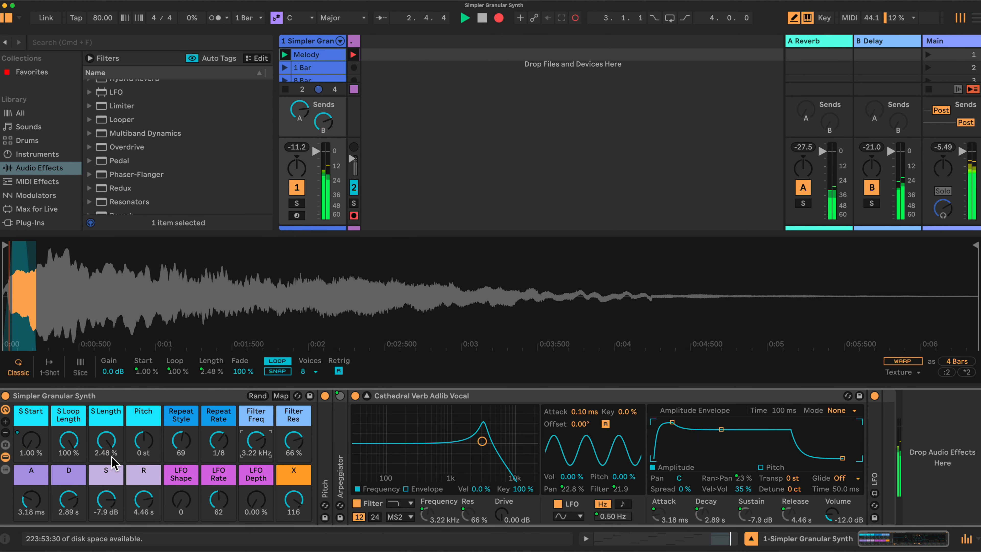
Step: For the Cathedral Verb Adlib Vocal sample, set S Length to 2.54%, release to 938 ms, LFO Depth to 3.54%, and S Start to 7.17%
{"action": "left_click_drag", "start_coordinate": [111, 456], "coordinate": [111, 455]}
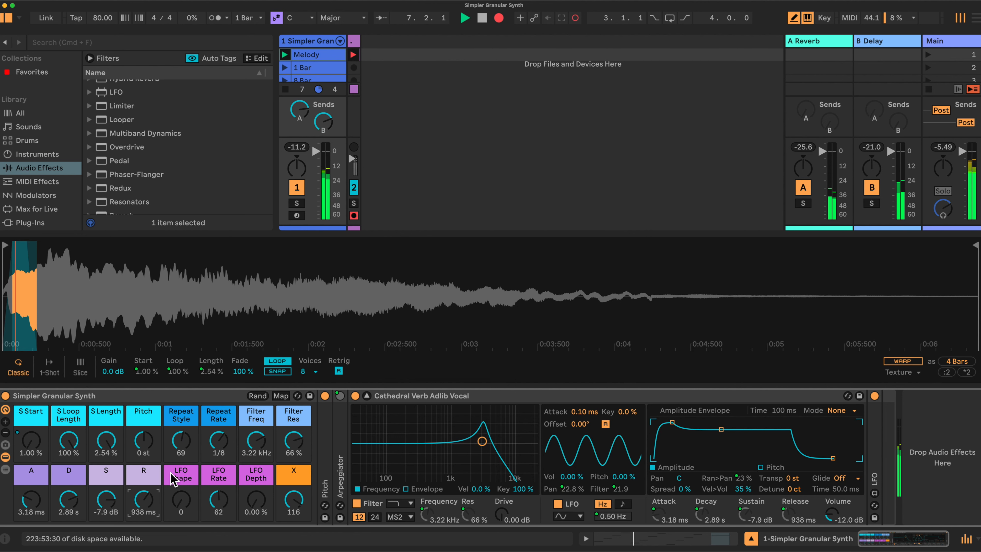
{"action": "left_click_drag", "start_coordinate": [256, 499], "coordinate": [256, 495]}
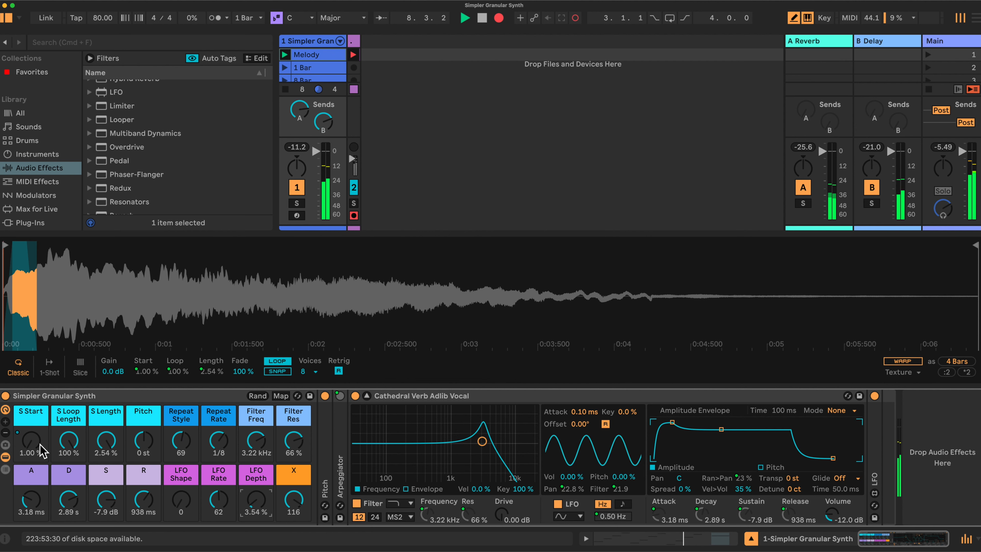
{"action": "left_click_drag", "start_coordinate": [37, 449], "coordinate": [34, 436]}
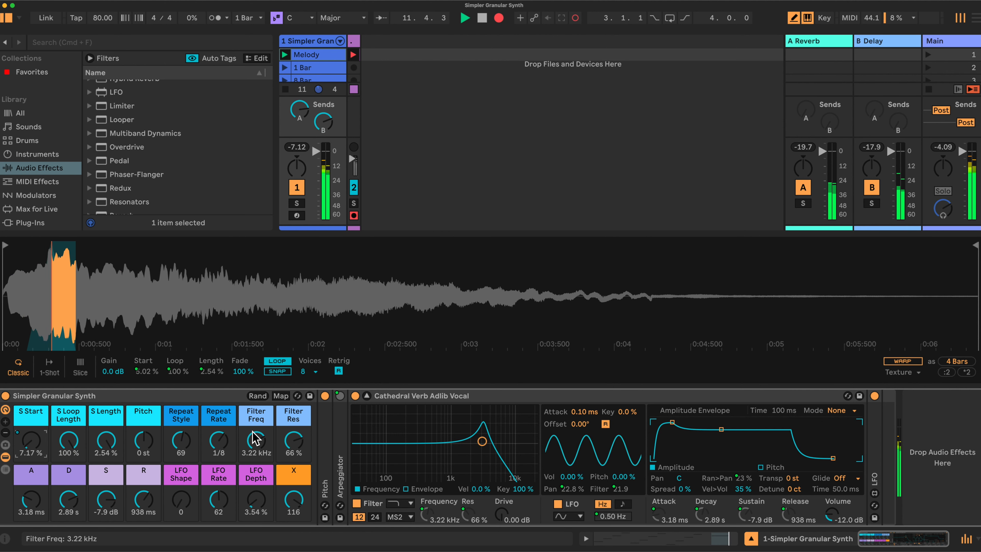
Step: Lower Filter Freq to 2.48 kHz and shorten the vocal grains to 0.46% S Length with 16.5% S Loop Length
{"action": "left_click_drag", "start_coordinate": [256, 441], "coordinate": [256, 446]}
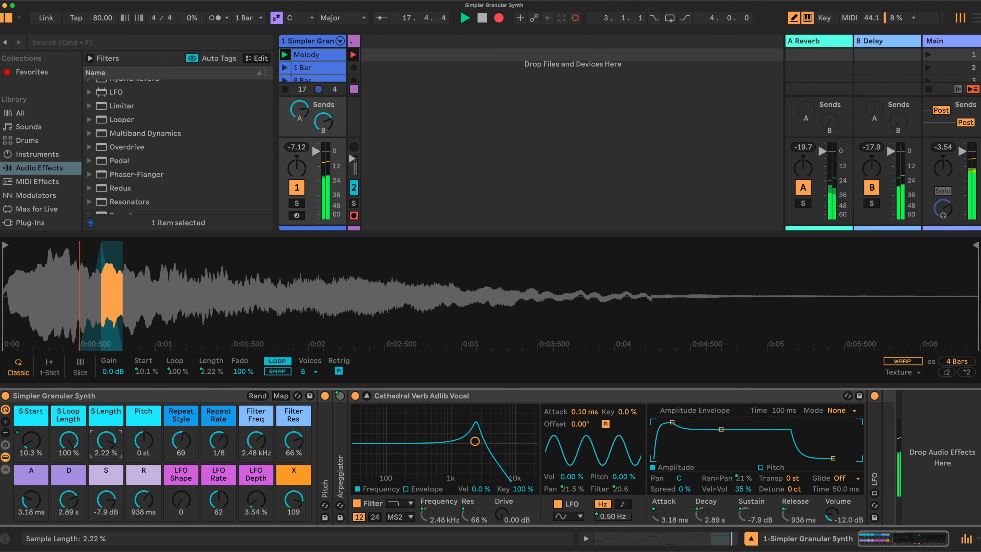
{"action": "left_click_drag", "start_coordinate": [106, 440], "coordinate": [106, 451]}
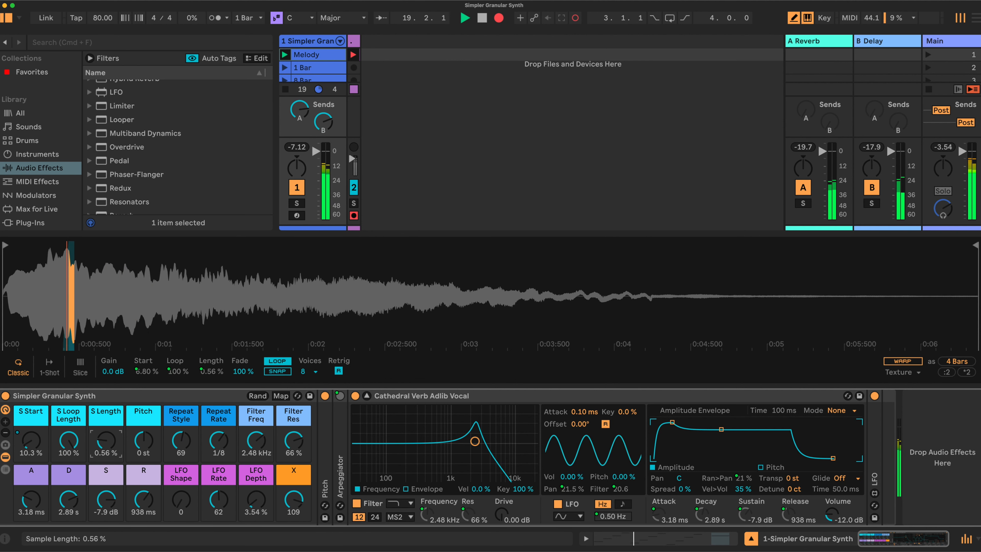
{"action": "left_click_drag", "start_coordinate": [68, 441], "coordinate": [68, 493]}
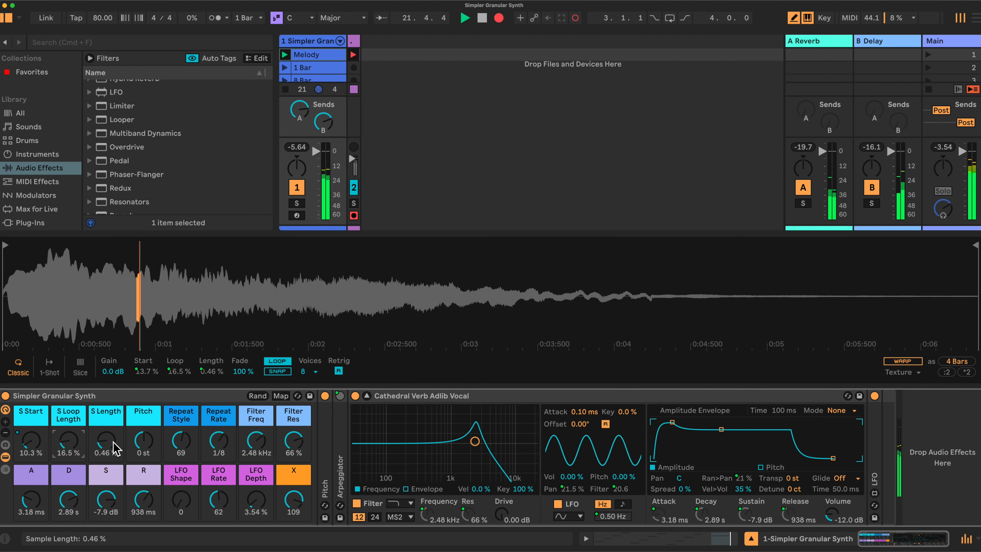
Step: Shorten the volume envelope to 0.35 ms attack and 512 ms release, and raise the LFO Rate slightly
{"action": "left_click_drag", "start_coordinate": [143, 500], "coordinate": [144, 512]}
{"action": "left_click_drag", "start_coordinate": [31, 502], "coordinate": [31, 518]}
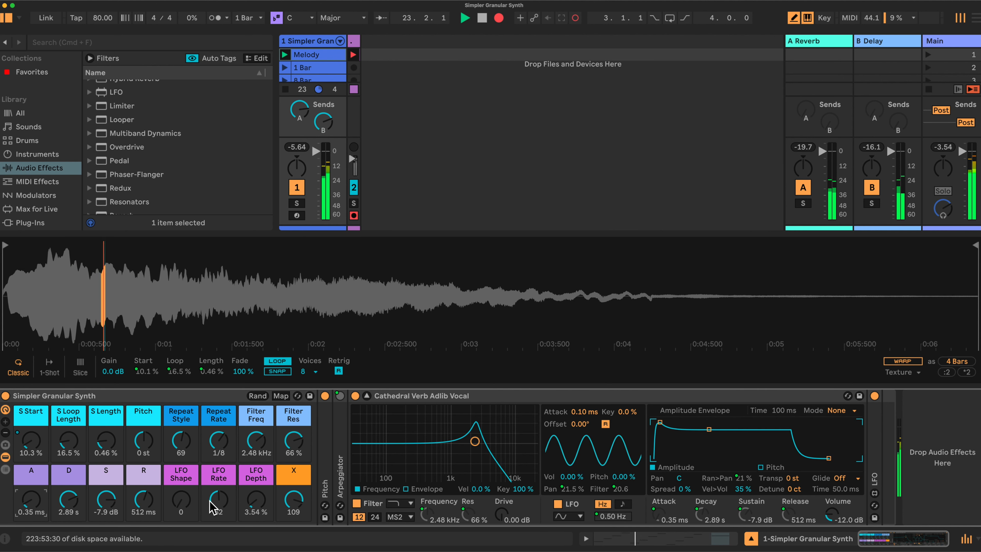
{"action": "left_click_drag", "start_coordinate": [219, 501], "coordinate": [218, 496]}
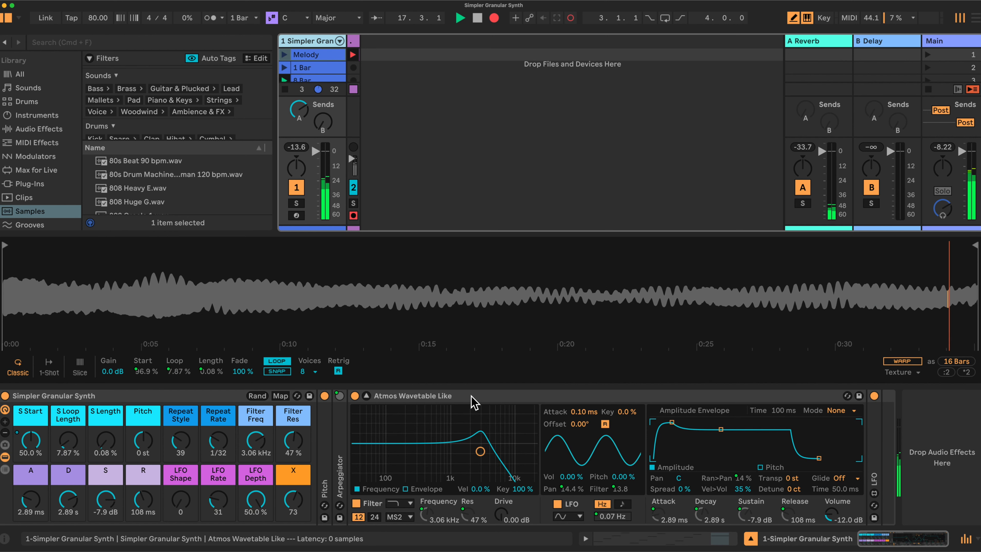
Step: Collapse the expanded sample view of Atmos Wavetable Like and expand it again
{"action": "left_click", "coordinate": [366, 395]}
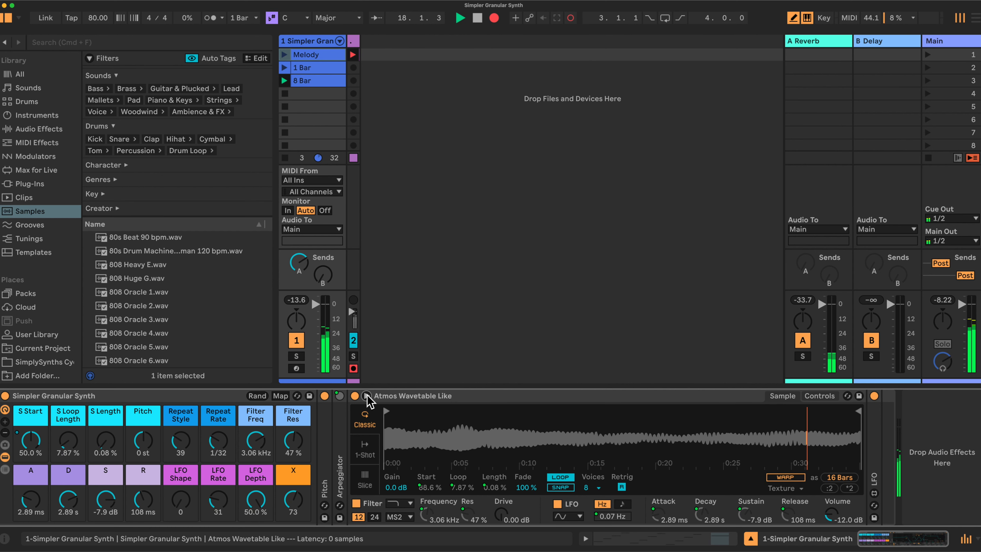
{"action": "left_click", "coordinate": [366, 395]}
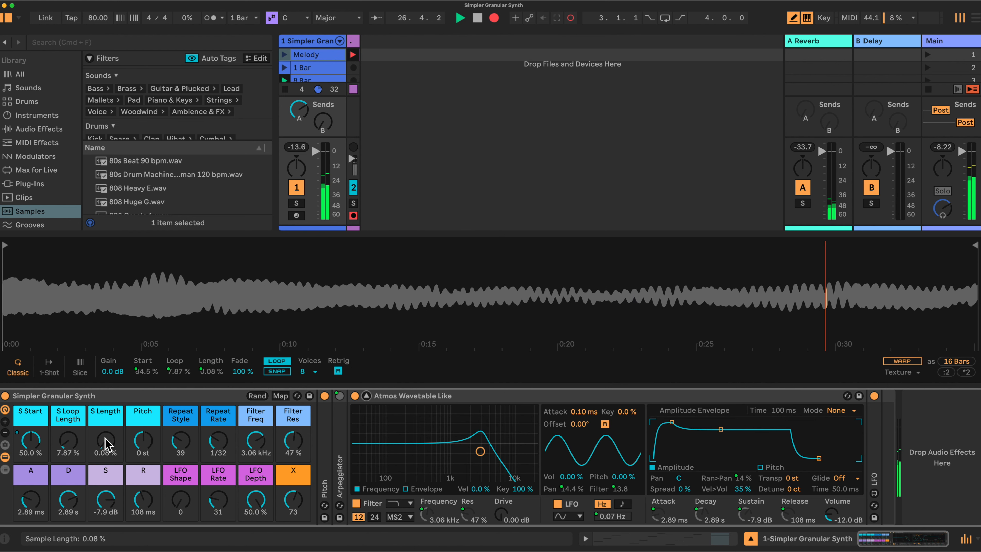
Step: Try raising Pitch to +19 st and +18 st, and reset it to 0 st
{"action": "left_click_drag", "start_coordinate": [143, 440], "coordinate": [143, 425]}
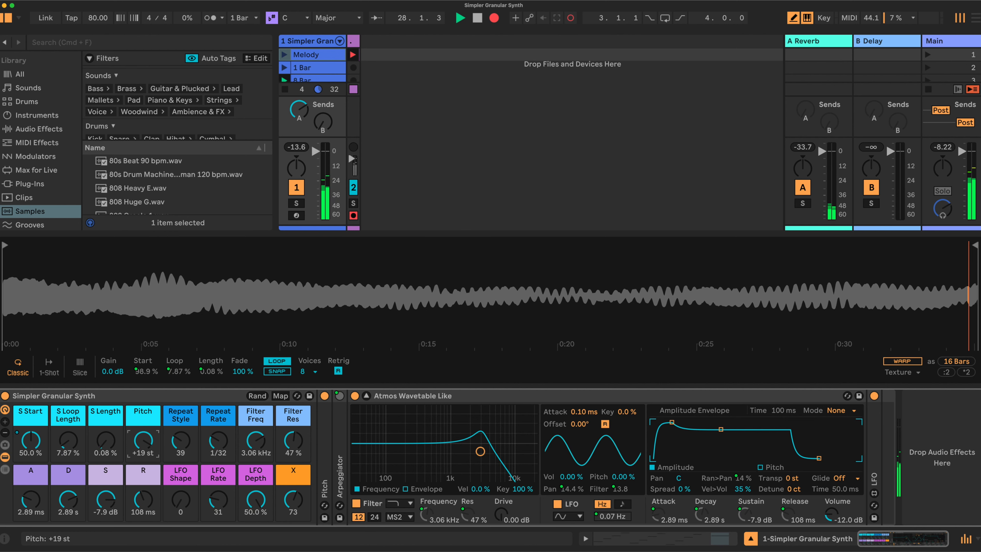
{"action": "left_click_drag", "start_coordinate": [142, 441], "coordinate": [143, 441]}
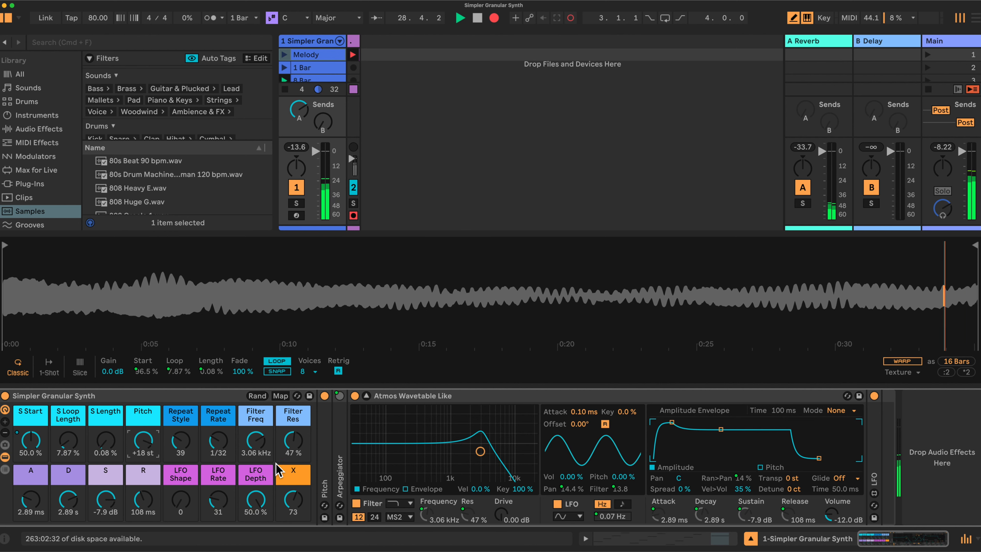
{"action": "key", "text": "Delete"}
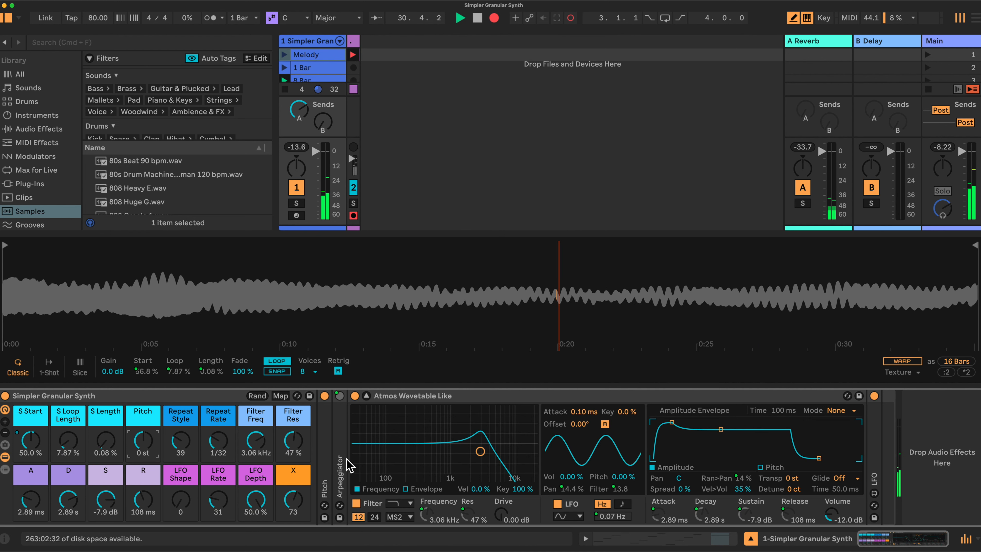
Step: Set Repeat Rate to 1/16, the filter to 1.82 kHz with 52% resonance, and the envelope to 291 ms attack and 4.46 s release
{"action": "left_click_drag", "start_coordinate": [218, 441], "coordinate": [218, 431]}
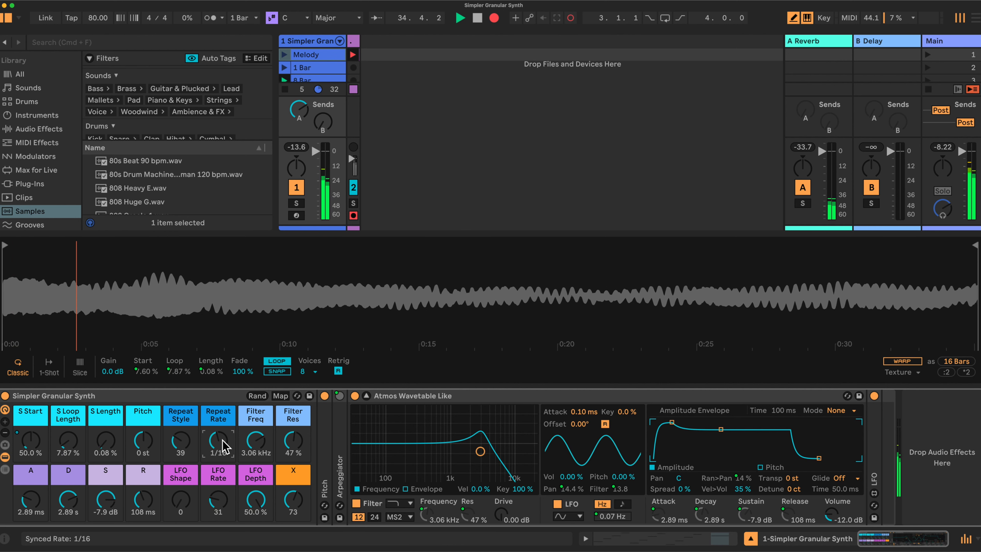
{"action": "left_click_drag", "start_coordinate": [256, 441], "coordinate": [256, 449]}
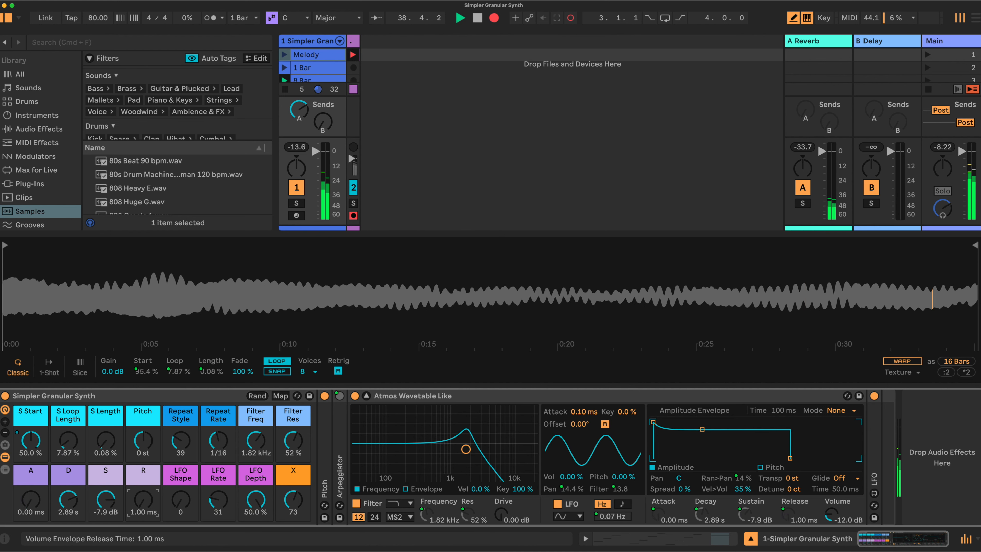
{"action": "left_click_drag", "start_coordinate": [144, 500], "coordinate": [143, 471]}
{"action": "left_click_drag", "start_coordinate": [32, 505], "coordinate": [32, 493]}
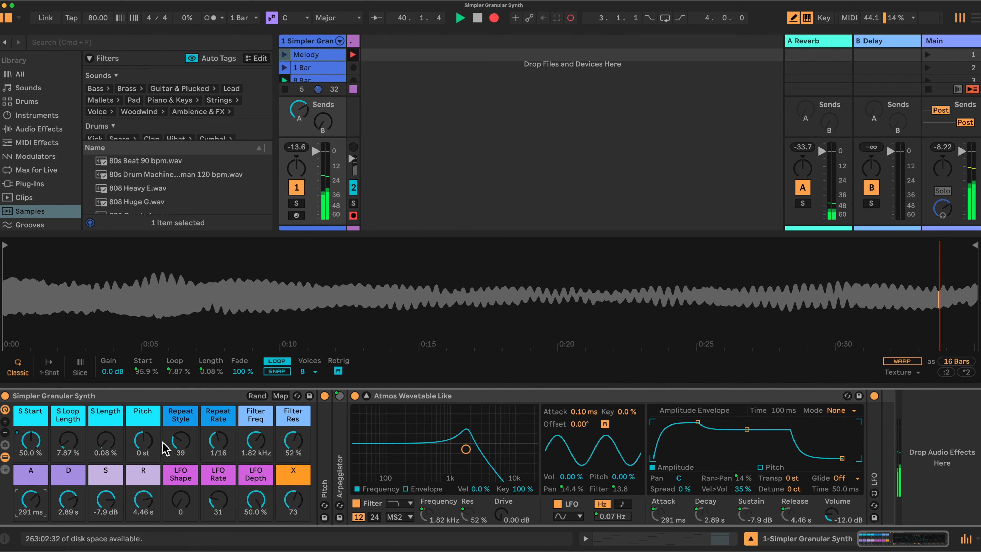
Step: Set Filter Freq to 5.14 kHz, Repeat Rate to 1/1, S Loop Length to 44.9%, and S Length to 1.94%
{"action": "left_click_drag", "start_coordinate": [255, 441], "coordinate": [255, 419]}
{"action": "left_click_drag", "start_coordinate": [54, 441], "coordinate": [54, 434]}
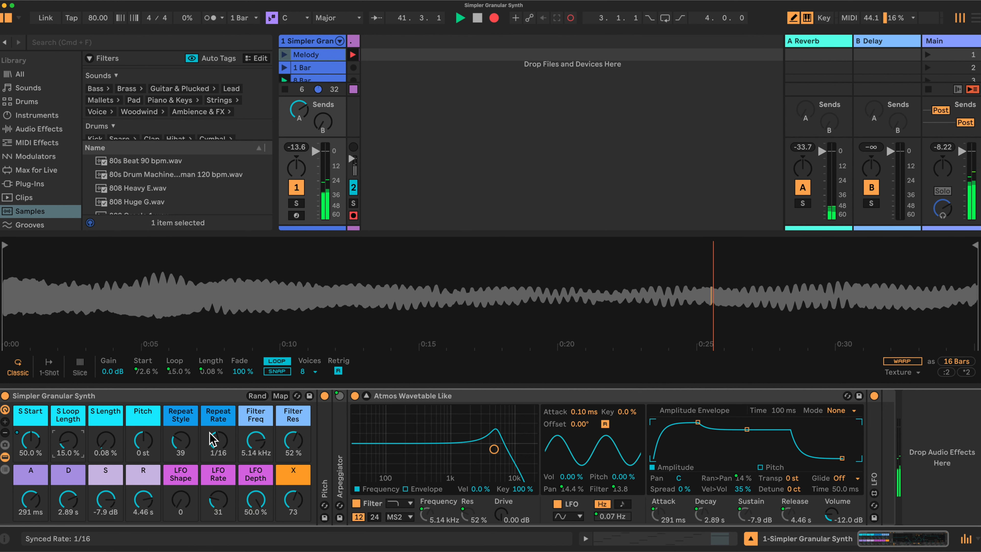
{"action": "left_click_drag", "start_coordinate": [219, 448], "coordinate": [222, 459]}
{"action": "left_click_drag", "start_coordinate": [68, 440], "coordinate": [104, 450]}
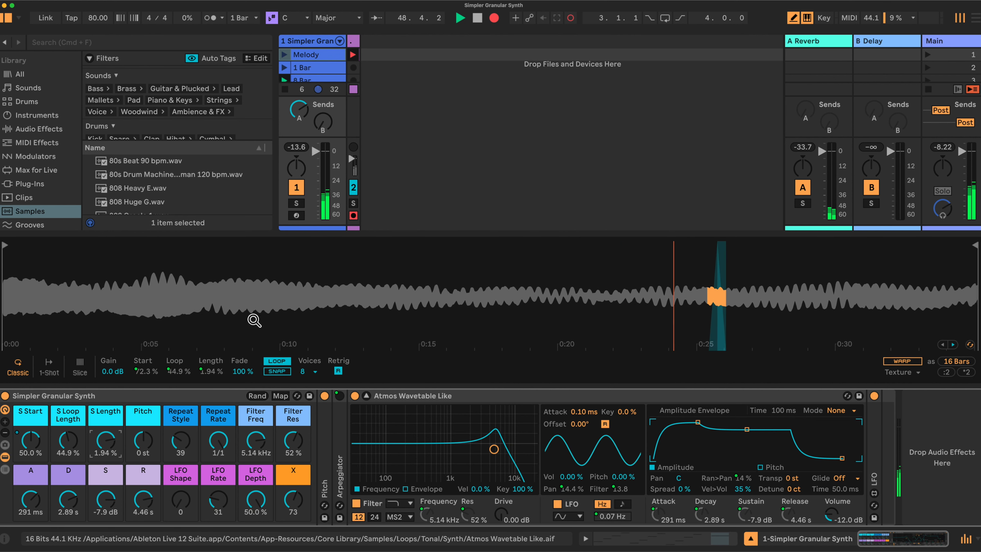
Step: Turn LFO Depth down to 0%, raise it to 6.69%, and set LFO Rate to 127
{"action": "left_click_drag", "start_coordinate": [258, 502], "coordinate": [258, 539]}
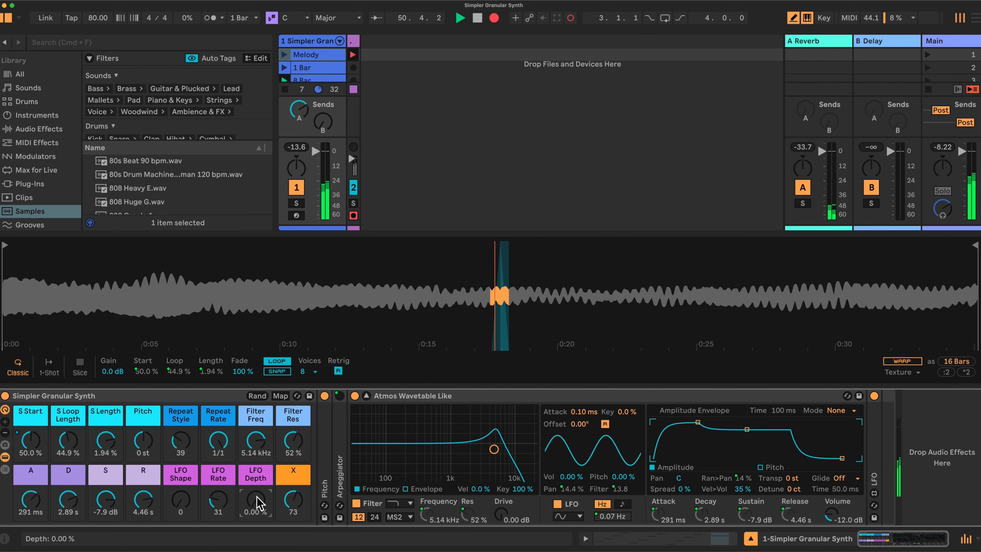
{"action": "left_click_drag", "start_coordinate": [256, 500], "coordinate": [255, 495]}
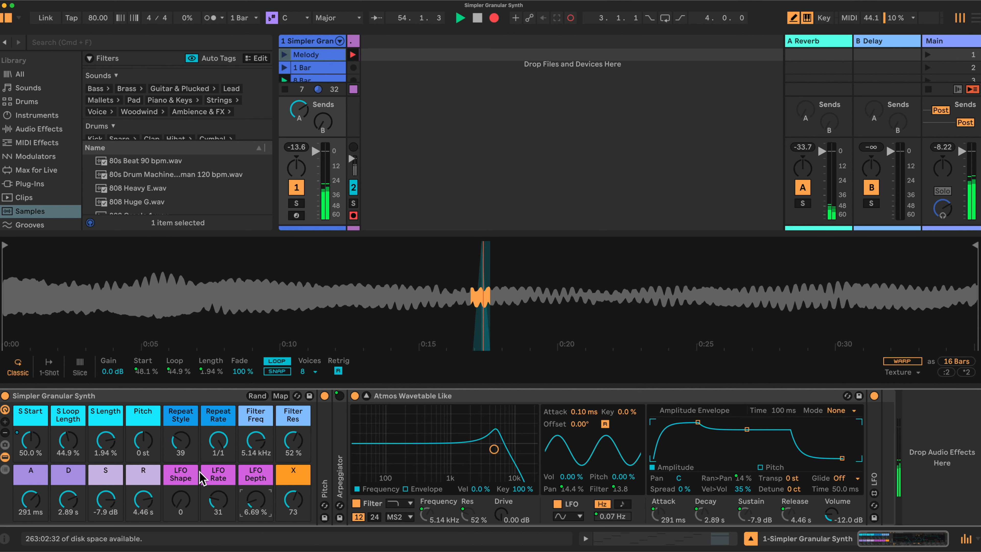
{"action": "left_click_drag", "start_coordinate": [219, 501], "coordinate": [218, 437]}
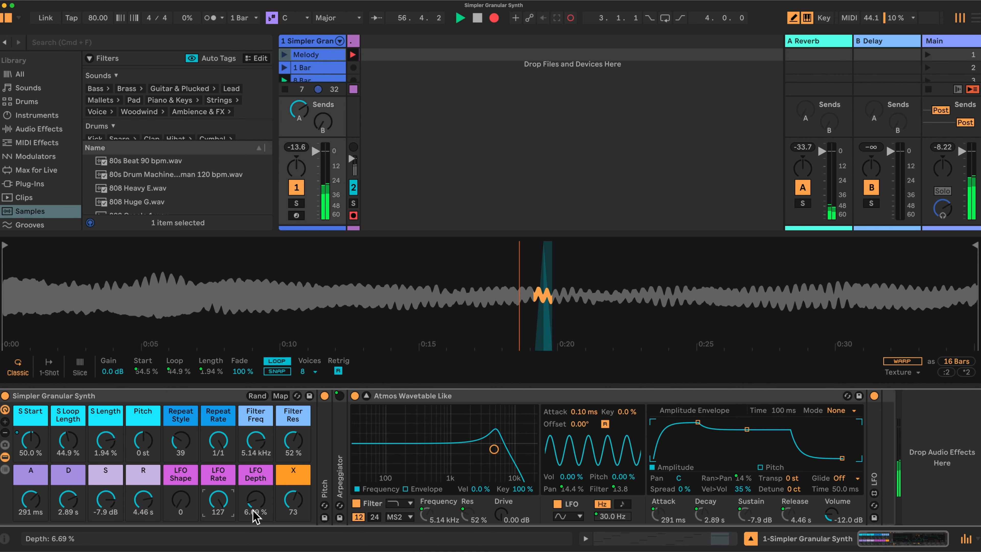
Step: Set LFO Shape to 85, LFO Rate to 56, and LFO Depth to 45.7%
{"action": "left_click_drag", "start_coordinate": [259, 509], "coordinate": [219, 549]}
{"action": "mouse_move", "coordinate": [255, 499]}
{"action": "left_mouse_down"}
{"action": "mouse_move", "coordinate": [183, 483]}
{"action": "mouse_move", "coordinate": [224, 506]}
{"action": "mouse_move", "coordinate": [244, 496]}
{"action": "left_mouse_up"}
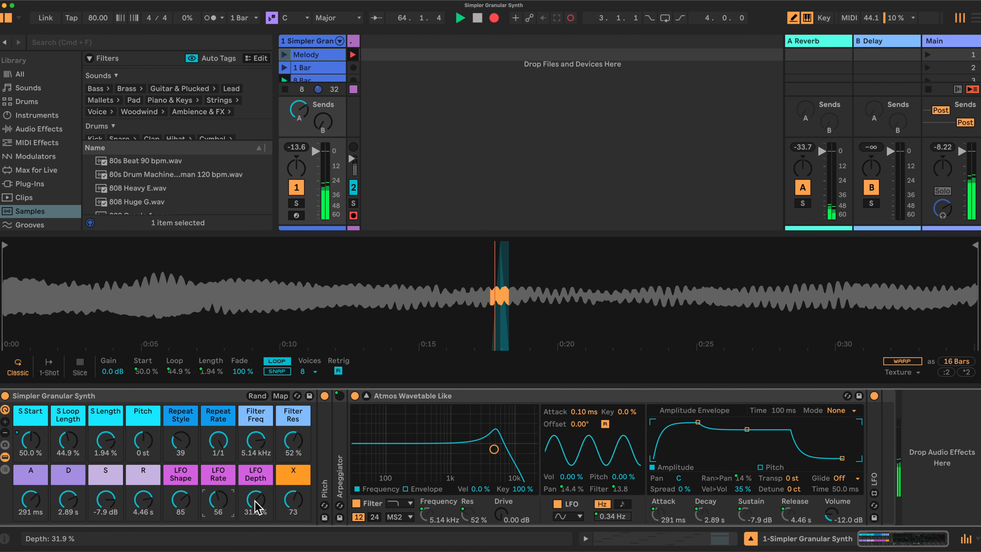
{"action": "left_click_drag", "start_coordinate": [257, 506], "coordinate": [257, 501]}
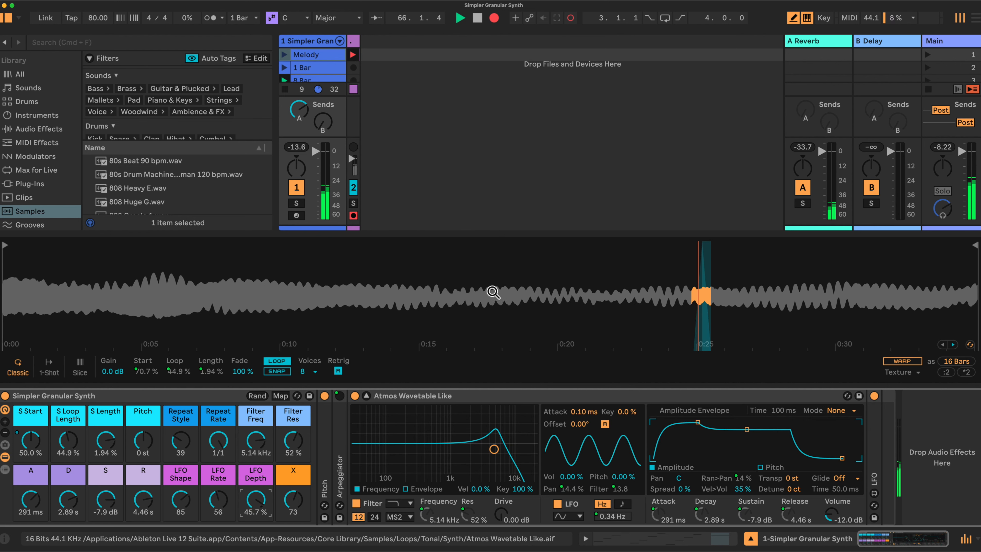
Step: Set S Loop Length to 80.3%, S Length to 2.28%, Filter Freq to 1.40 kHz, Filter Res to 64%, and X to 87
{"action": "left_click_drag", "start_coordinate": [68, 440], "coordinate": [68, 425]}
{"action": "left_click_drag", "start_coordinate": [293, 441], "coordinate": [256, 434]}
{"action": "left_click_drag", "start_coordinate": [69, 440], "coordinate": [106, 437]}
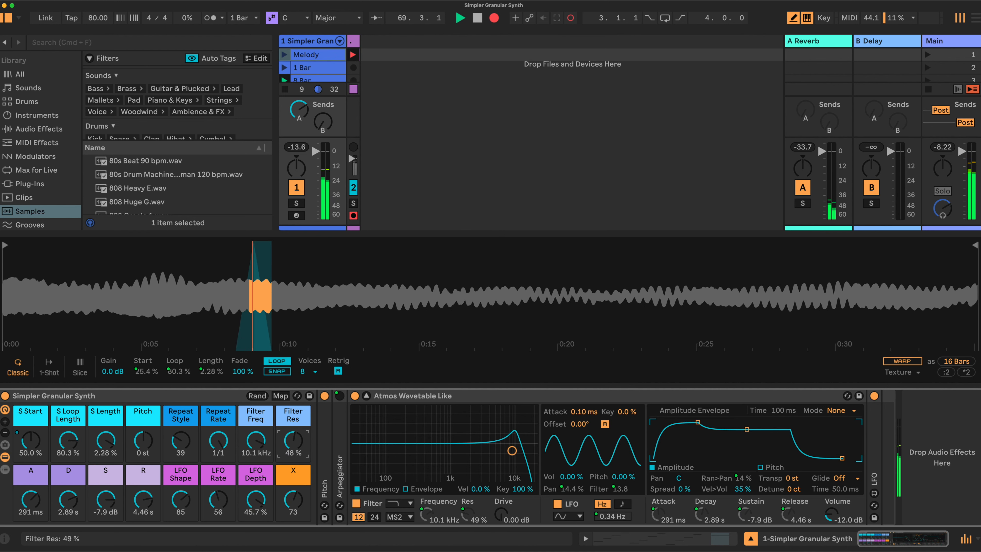
{"action": "left_click_drag", "start_coordinate": [292, 440], "coordinate": [255, 437]}
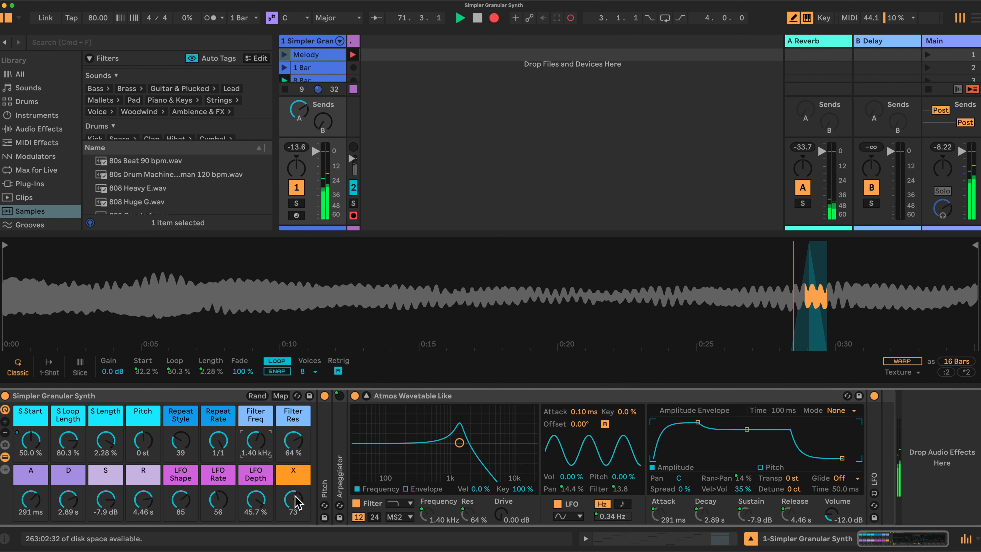
{"action": "left_click_drag", "start_coordinate": [294, 501], "coordinate": [293, 497]}
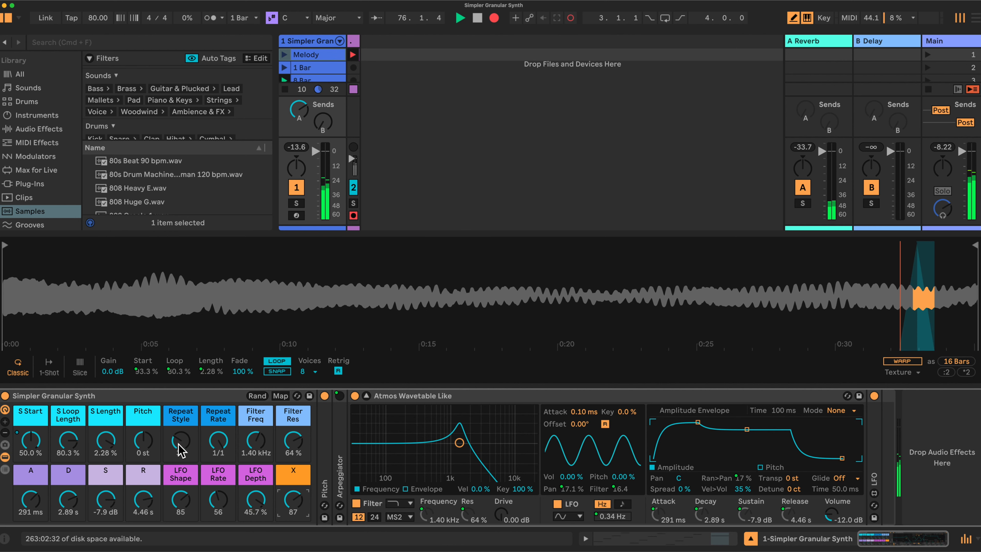
Step: Set the filter to 1.91 kHz with 71% resonance, and reduce S Length to 0.18% and S Loop Length to 12.6%
{"action": "mouse_move", "coordinate": [256, 444]}
{"action": "left_mouse_down"}
{"action": "mouse_move", "coordinate": [256, 453]}
{"action": "mouse_move", "coordinate": [255, 436]}
{"action": "left_mouse_up"}
{"action": "left_click_drag", "start_coordinate": [114, 443], "coordinate": [113, 452]}
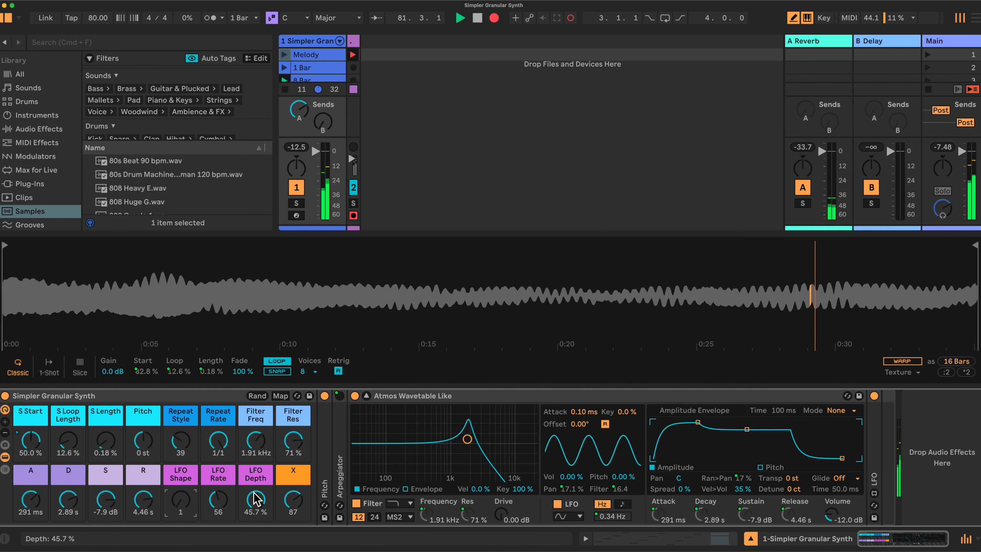
Step: Set LFO Rate to 14, LFO Depth to 32.3%, S Length to 0.62%, and the envelope to 1.36 s attack and 25.2 s release
{"action": "left_click_drag", "start_coordinate": [256, 500], "coordinate": [228, 538]}
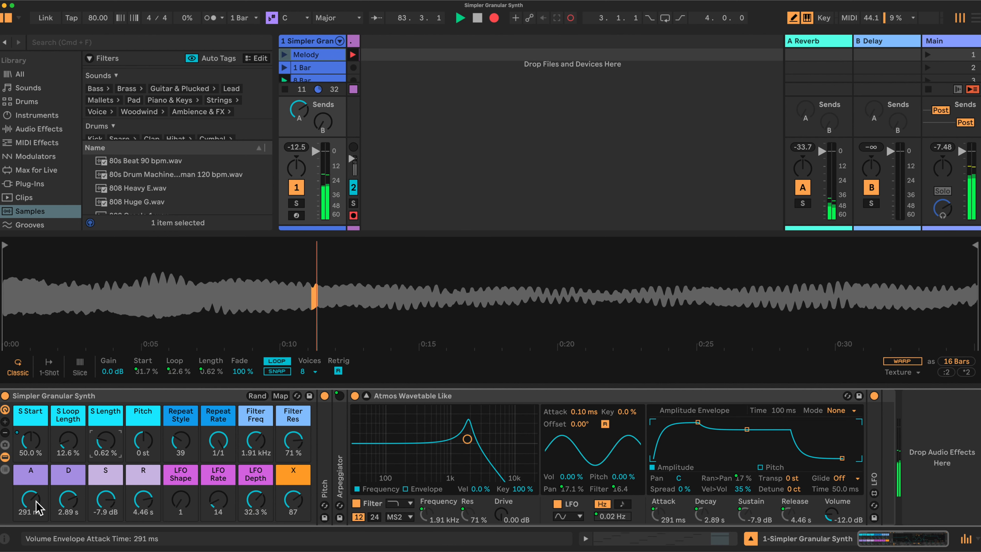
{"action": "left_click_drag", "start_coordinate": [38, 504], "coordinate": [37, 487]}
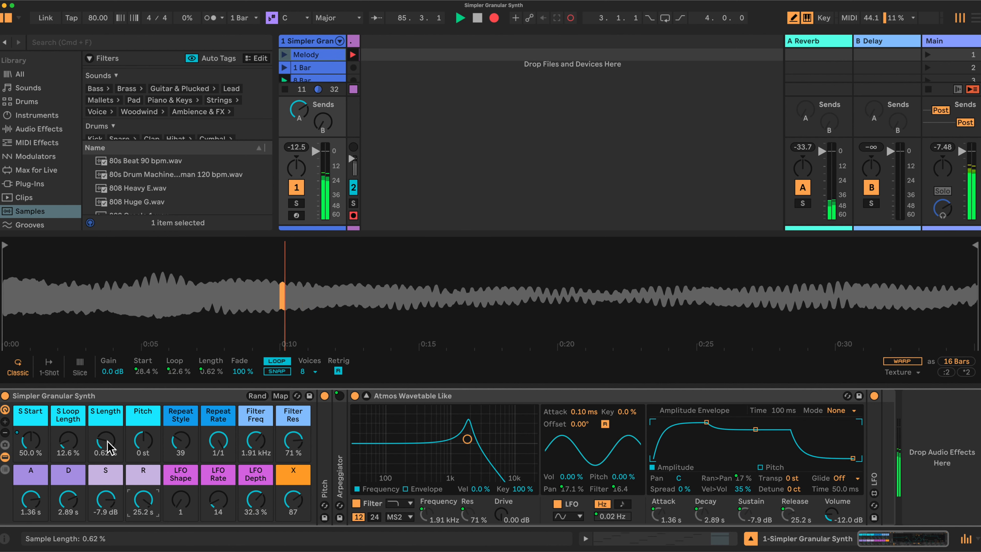
Step: Set LFO Rate to 21, the filter to 11.8 kHz with 63% resonance, S Loop Length to 86.6%, and S Length to 1.98%
{"action": "left_click_drag", "start_coordinate": [218, 500], "coordinate": [218, 497]}
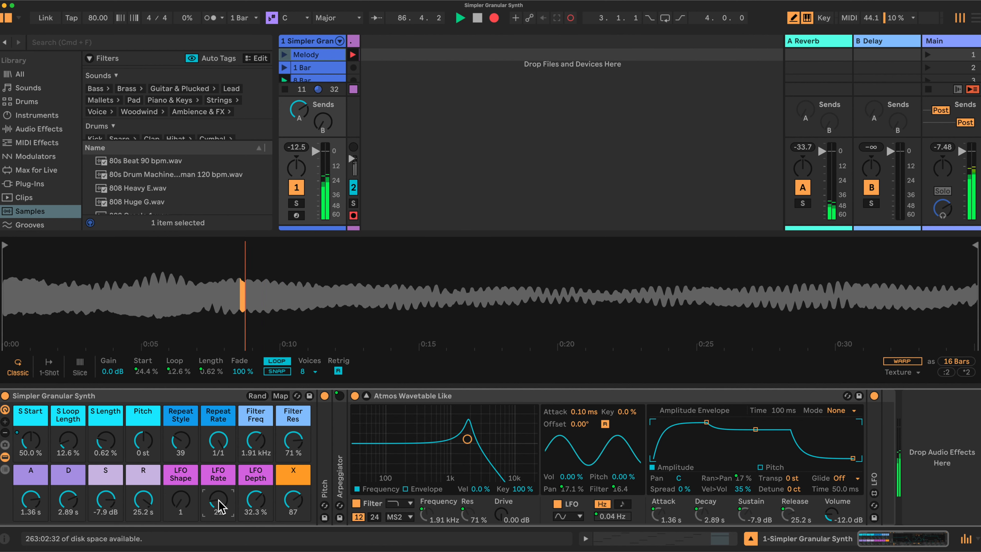
{"action": "left_click_drag", "start_coordinate": [80, 438], "coordinate": [104, 430]}
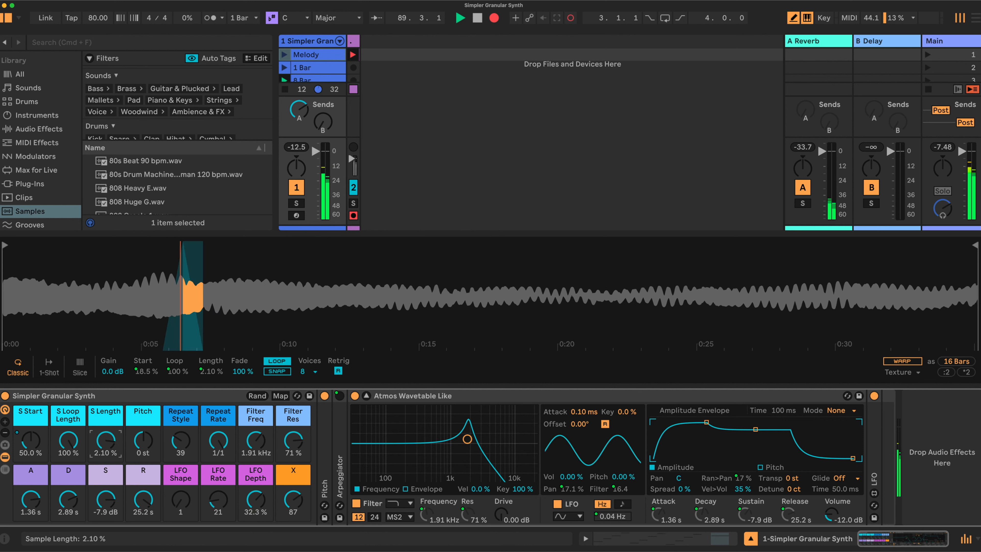
{"action": "mouse_move", "coordinate": [256, 440]}
{"action": "left_mouse_down"}
{"action": "mouse_move", "coordinate": [256, 449]}
{"action": "mouse_move", "coordinate": [287, 446]}
{"action": "mouse_move", "coordinate": [255, 437]}
{"action": "mouse_move", "coordinate": [256, 423]}
{"action": "left_mouse_up"}
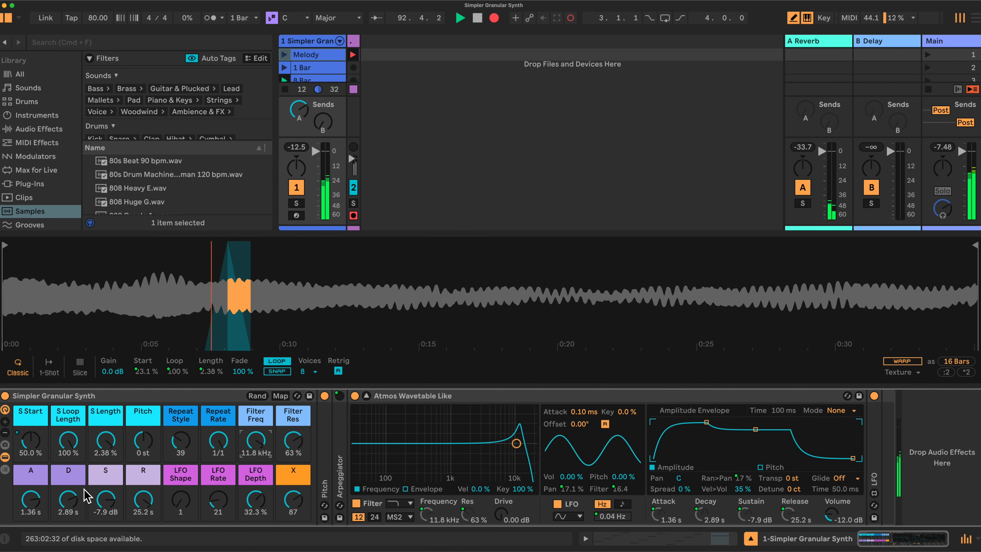
{"action": "left_click_drag", "start_coordinate": [70, 438], "coordinate": [105, 447]}
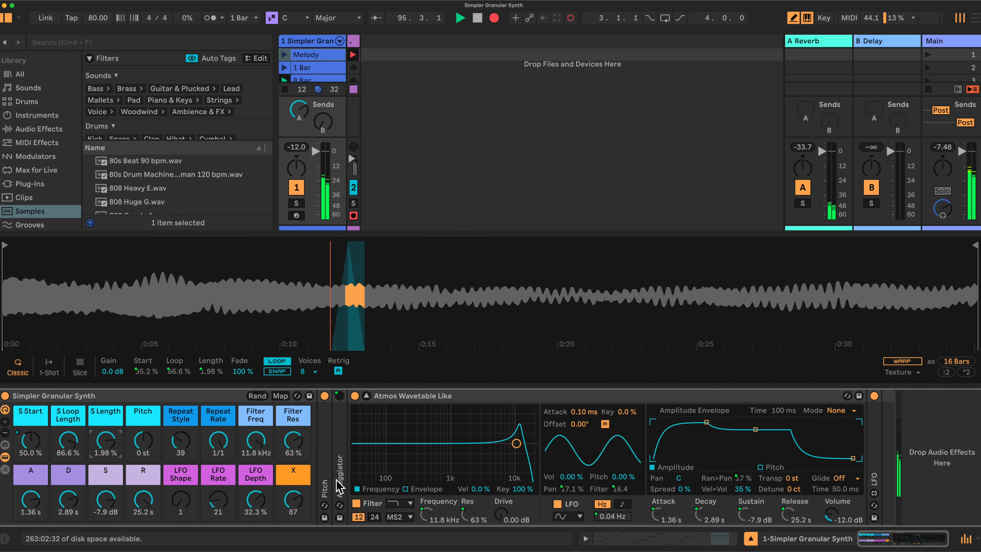
Step: Expand the Pitch device and set the Pitch macro to -24 st
{"action": "double_click", "coordinate": [326, 466]}
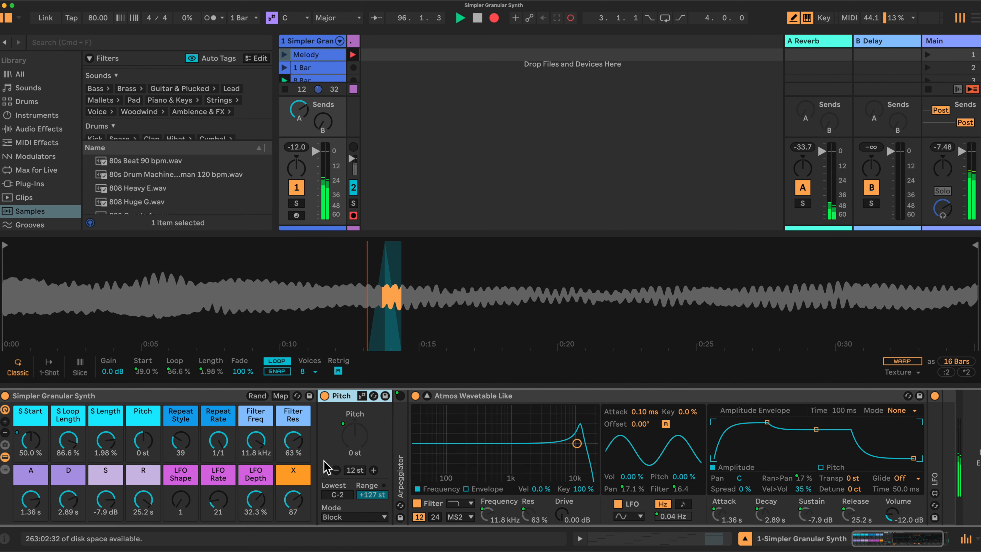
{"action": "left_click_drag", "start_coordinate": [143, 441], "coordinate": [144, 475]}
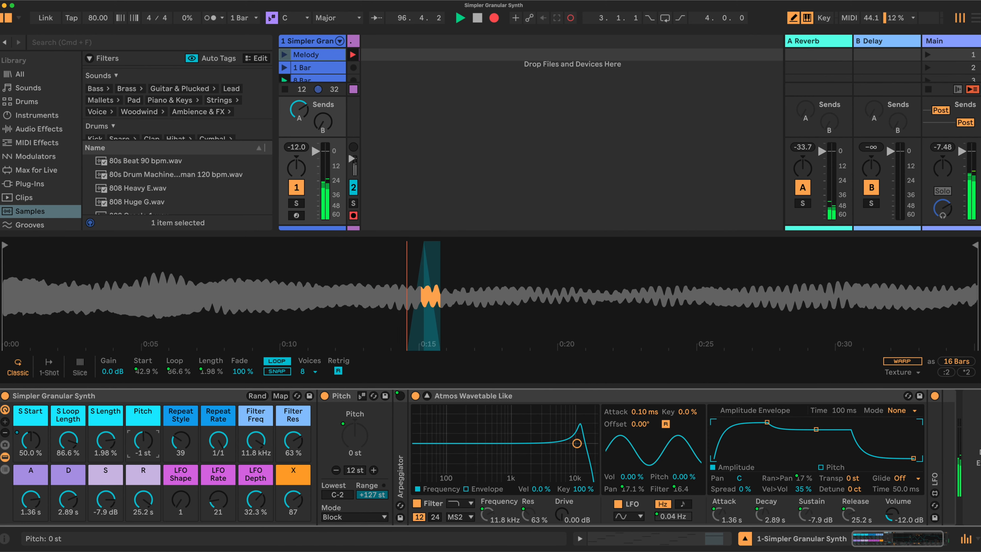
{"action": "left_click_drag", "start_coordinate": [149, 442], "coordinate": [148, 445]}
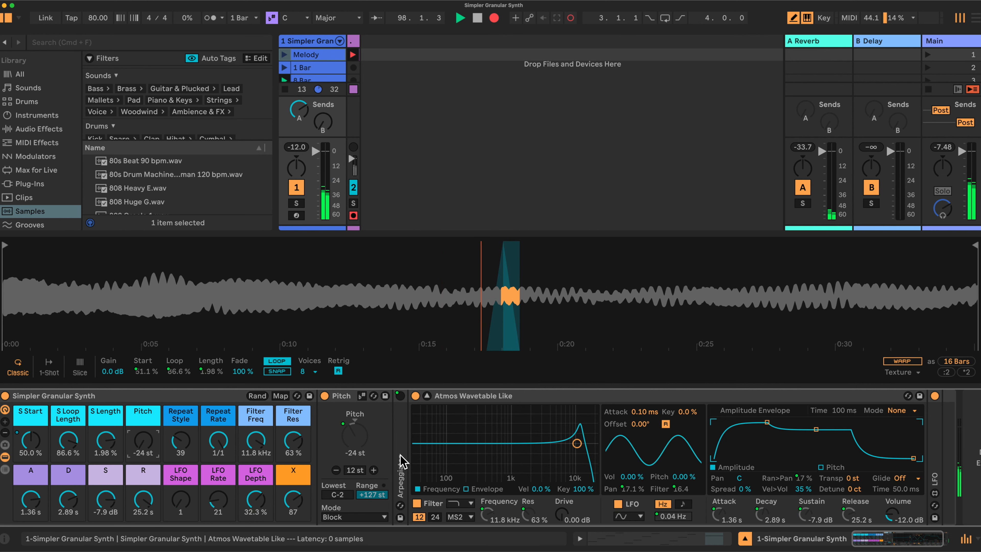
Step: Expand the Arpeggiator, and set Repeat Rate to 1/8, S Length to 0.88%, and the envelope release to 5.19 ms
{"action": "double_click", "coordinate": [400, 463]}
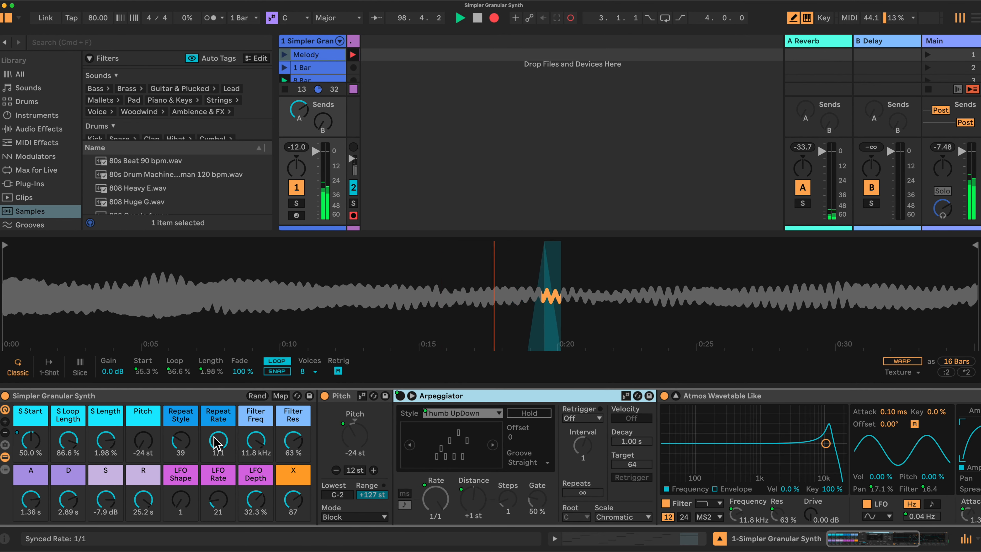
{"action": "left_click_drag", "start_coordinate": [218, 441], "coordinate": [218, 427]}
{"action": "left_click_drag", "start_coordinate": [107, 442], "coordinate": [144, 548]}
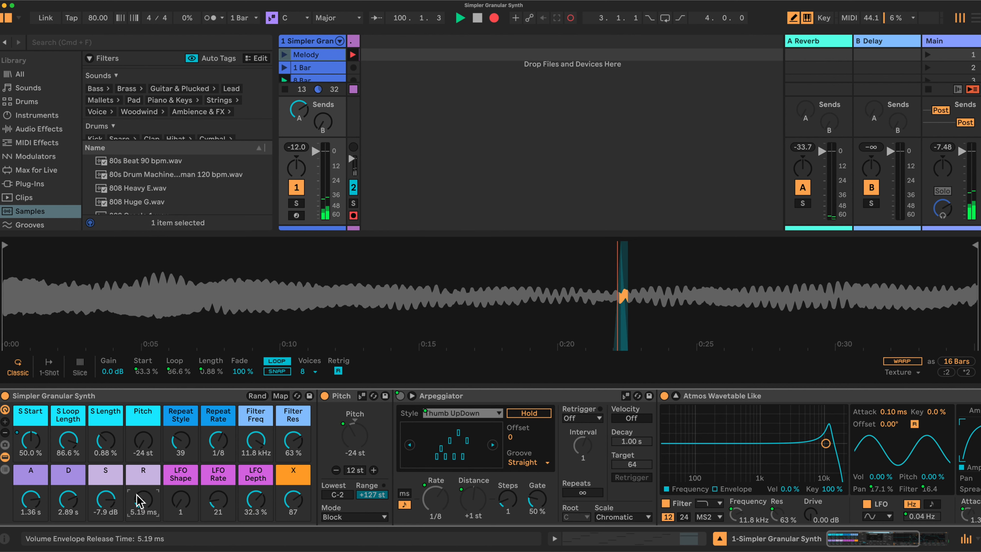
Step: Set the envelope attack to 0.29 ms and sustain to 0.0 dB, with S Loop Length at 100% and S Length at 2.36%
{"action": "left_click_drag", "start_coordinate": [31, 499], "coordinate": [31, 535]}
{"action": "left_click_drag", "start_coordinate": [104, 499], "coordinate": [108, 392]}
{"action": "left_click_drag", "start_coordinate": [71, 450], "coordinate": [108, 441]}
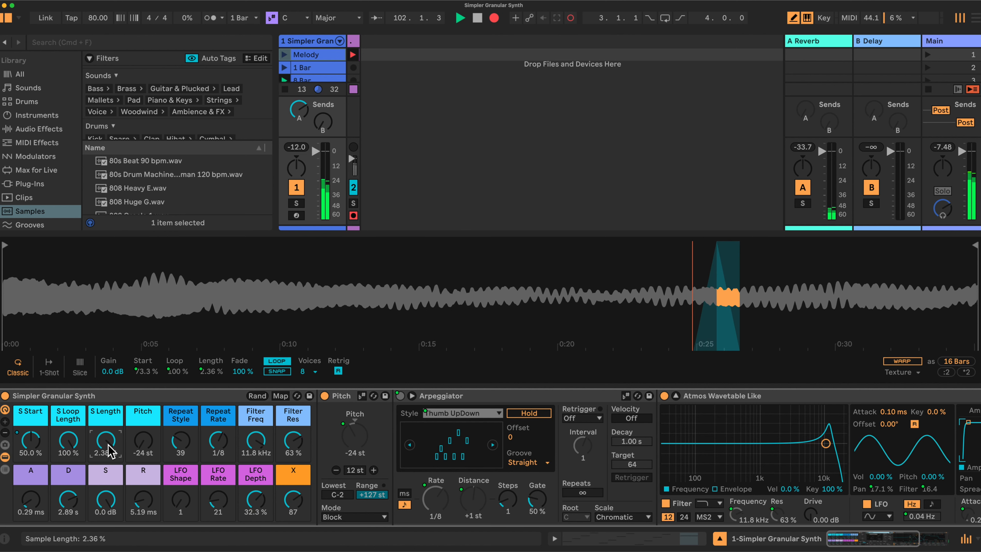
Step: Reset Pitch to 0 st, and set Repeat Rate to 1/128, the filter to 403 Hz with 71% resonance, S Length to 0.18%, and S Loop Length to 9.45%
{"action": "double_click", "coordinate": [150, 445]}
{"action": "left_click_drag", "start_coordinate": [223, 443], "coordinate": [300, 444]}
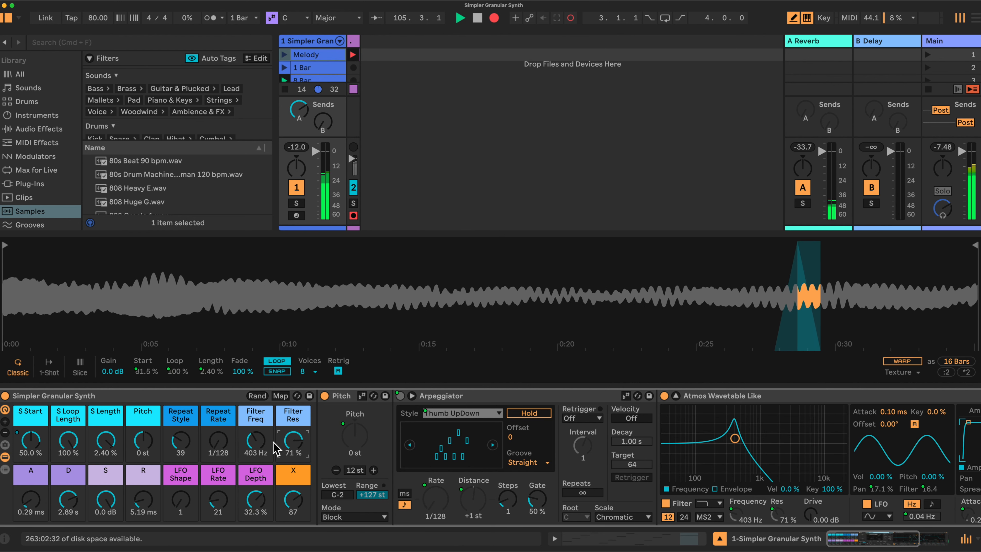
{"action": "left_click_drag", "start_coordinate": [105, 440], "coordinate": [106, 467]}
{"action": "left_click_drag", "start_coordinate": [67, 440], "coordinate": [68, 458]}
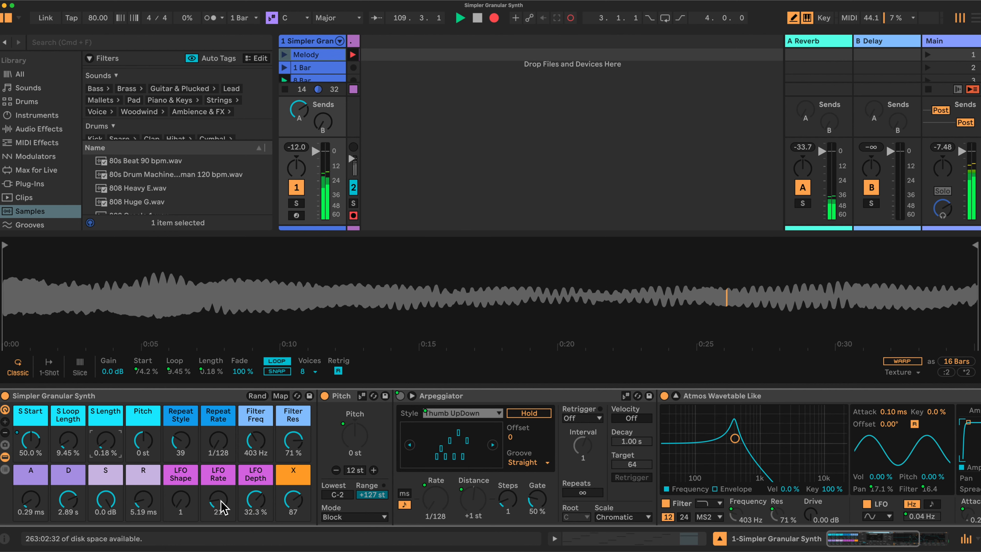
Step: Set LFO Rate to 42, LFO Depth to 50.0%, the release to 2.05 s, and the filter to 834 Hz with 81% resonance
{"action": "left_click_drag", "start_coordinate": [219, 499], "coordinate": [244, 504]}
{"action": "left_click_drag", "start_coordinate": [256, 442], "coordinate": [256, 414]}
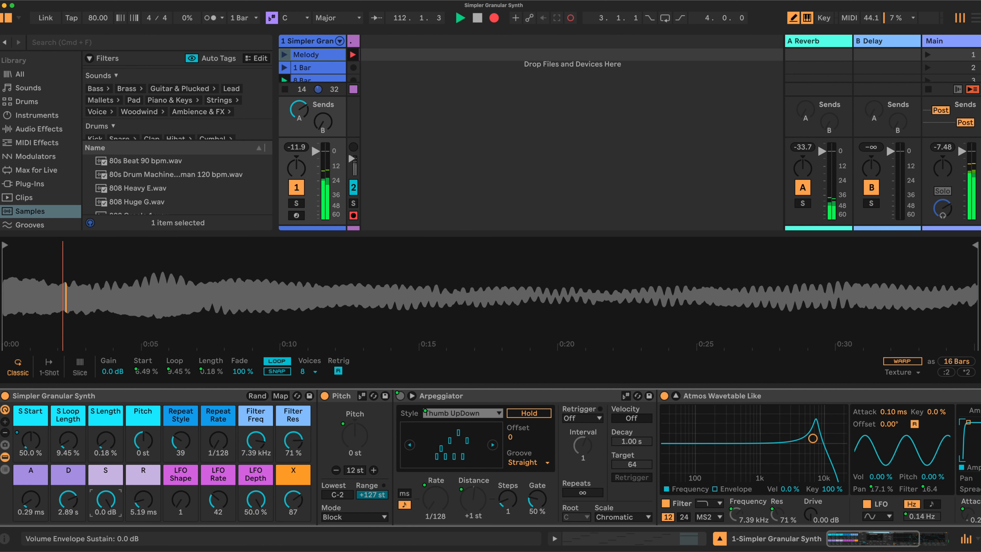
{"action": "left_click_drag", "start_coordinate": [143, 501], "coordinate": [143, 488]}
{"action": "mouse_move", "coordinate": [256, 440]}
{"action": "left_mouse_down"}
{"action": "mouse_move", "coordinate": [256, 457]}
{"action": "mouse_move", "coordinate": [293, 433]}
{"action": "mouse_move", "coordinate": [263, 451]}
{"action": "left_mouse_up"}
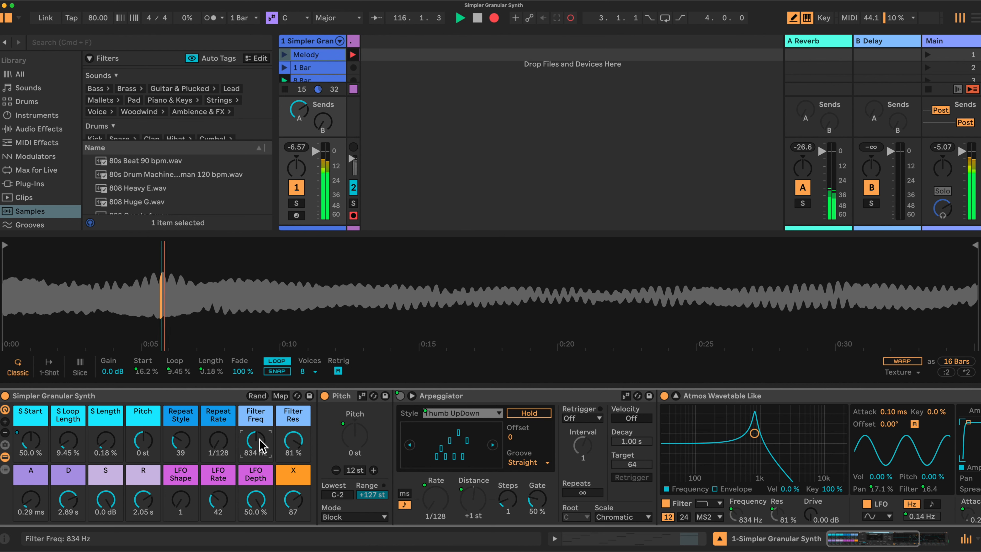
Step: Set Repeat Rate to 1/16, LFO Depth to 12.6%, and S Start to 4.86%
{"action": "left_click_drag", "start_coordinate": [218, 443], "coordinate": [211, 456]}
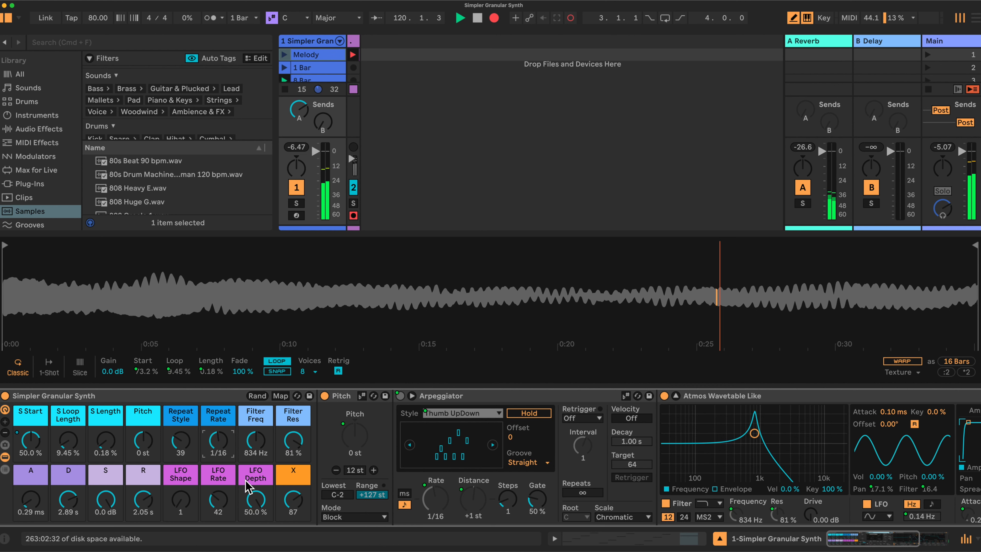
{"action": "left_click_drag", "start_coordinate": [255, 497], "coordinate": [255, 523]}
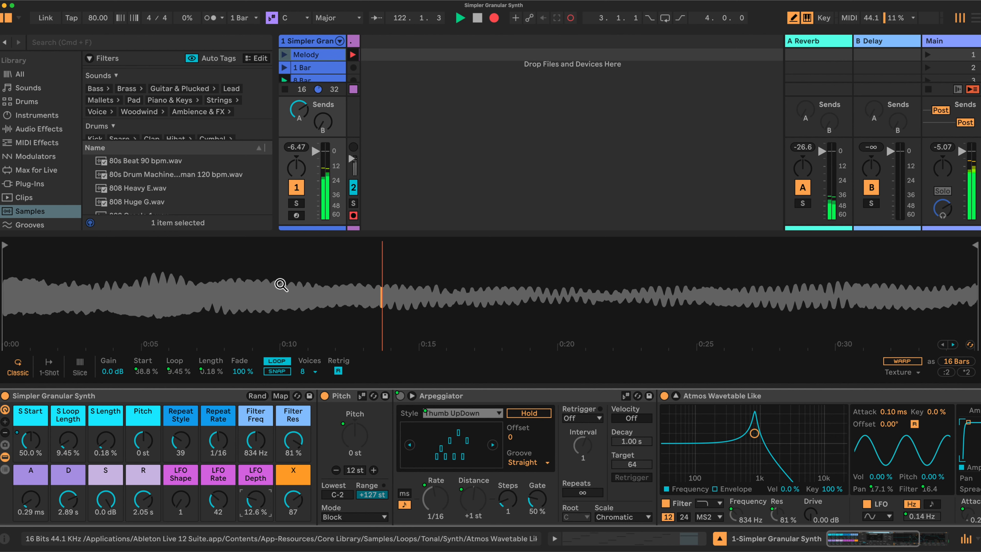
{"action": "left_click_drag", "start_coordinate": [28, 444], "coordinate": [27, 459]}
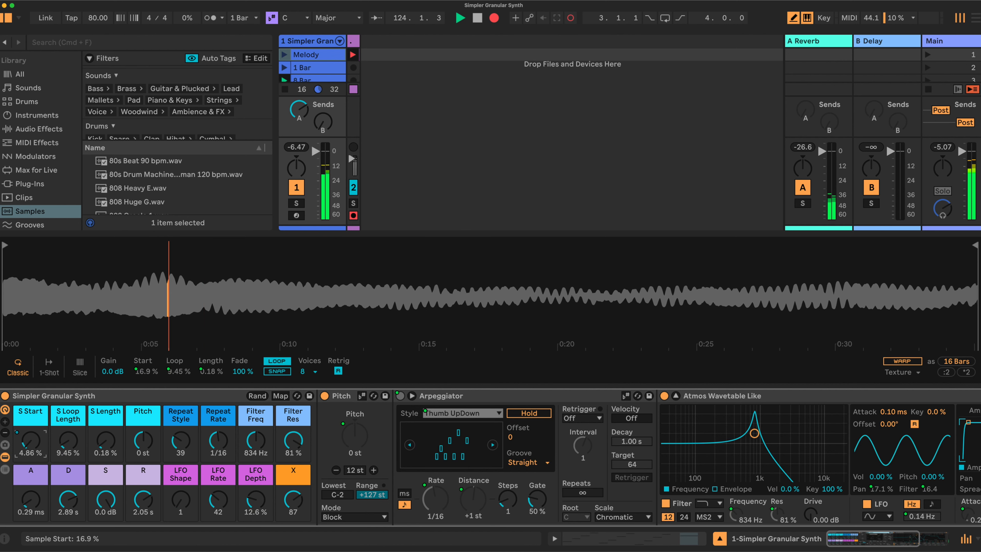
Step: Set LFO Rate to 62, LFO Depth to 2.36%, and S Start to 7.94%
{"action": "left_click_drag", "start_coordinate": [218, 500], "coordinate": [218, 491]}
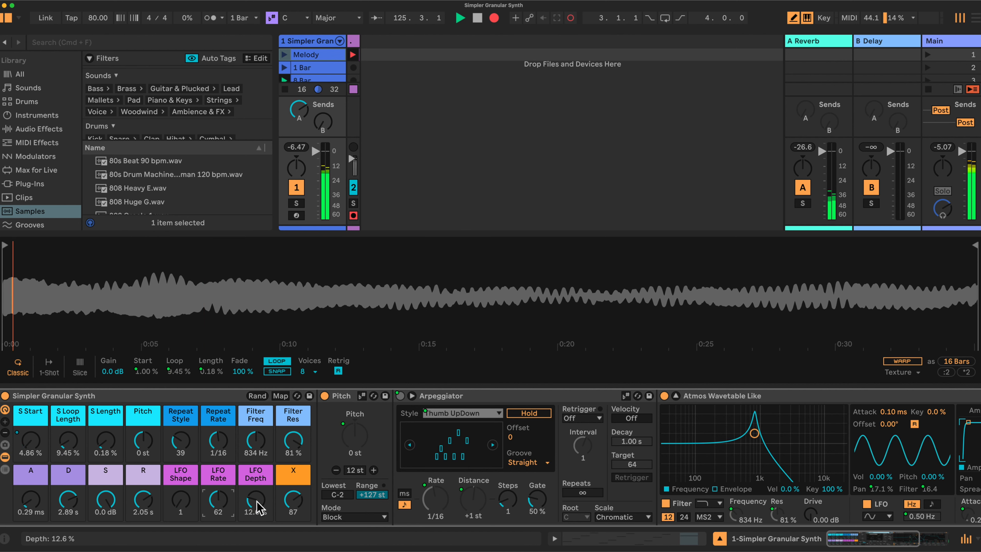
{"action": "left_click_drag", "start_coordinate": [254, 499], "coordinate": [254, 501]}
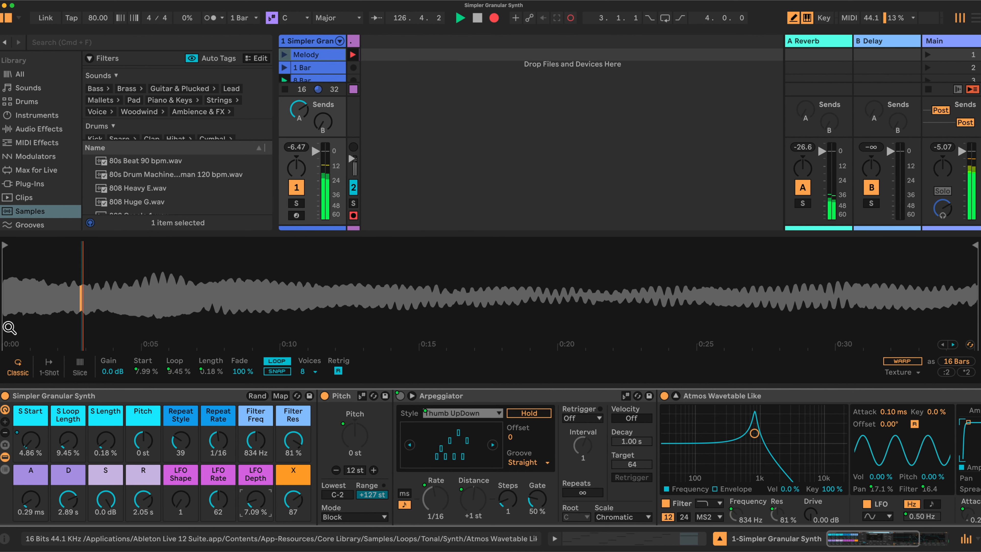
{"action": "left_click_drag", "start_coordinate": [258, 499], "coordinate": [258, 502]}
{"action": "left_click_drag", "start_coordinate": [30, 441], "coordinate": [31, 436]}
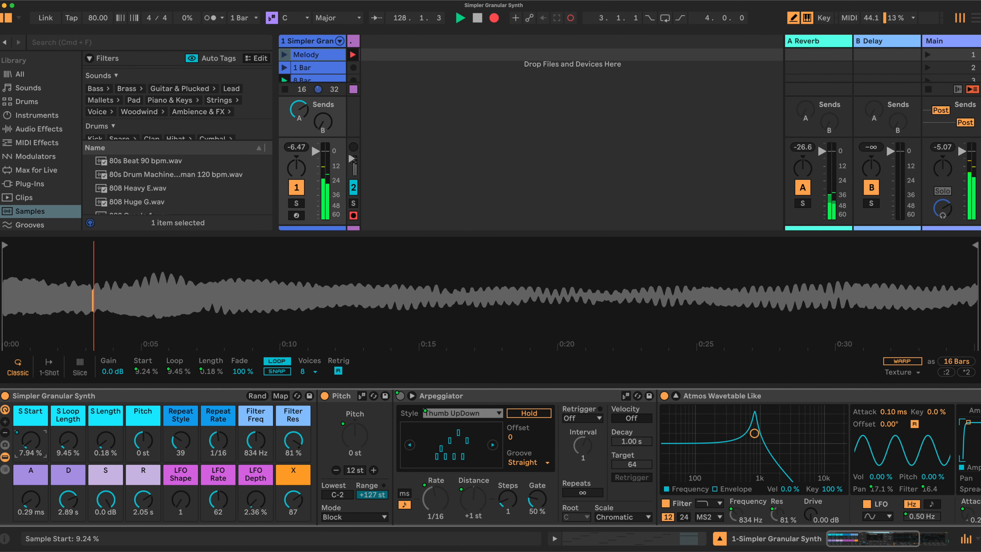
Step: Set LFO Rate to 86, release to 41.5 ms, Filter Freq to 3.39 kHz, S Start to 12.6%, S Length to 1.24%, and S Loop Length to 48.8%
{"action": "left_click_drag", "start_coordinate": [218, 499], "coordinate": [218, 489]}
{"action": "mouse_move", "coordinate": [143, 499]}
{"action": "left_mouse_down"}
{"action": "mouse_move", "coordinate": [143, 514]}
{"action": "mouse_move", "coordinate": [148, 504]}
{"action": "left_mouse_up"}
{"action": "left_click_drag", "start_coordinate": [255, 440], "coordinate": [256, 423]}
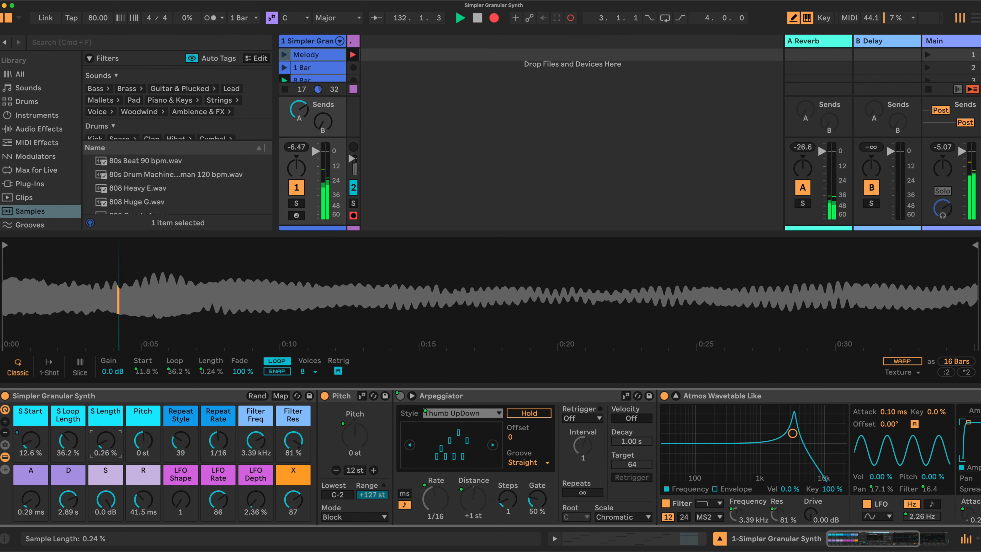
{"action": "mouse_move", "coordinate": [104, 442]}
{"action": "left_mouse_down"}
{"action": "mouse_move", "coordinate": [104, 428]}
{"action": "mouse_move", "coordinate": [70, 434]}
{"action": "left_mouse_up"}
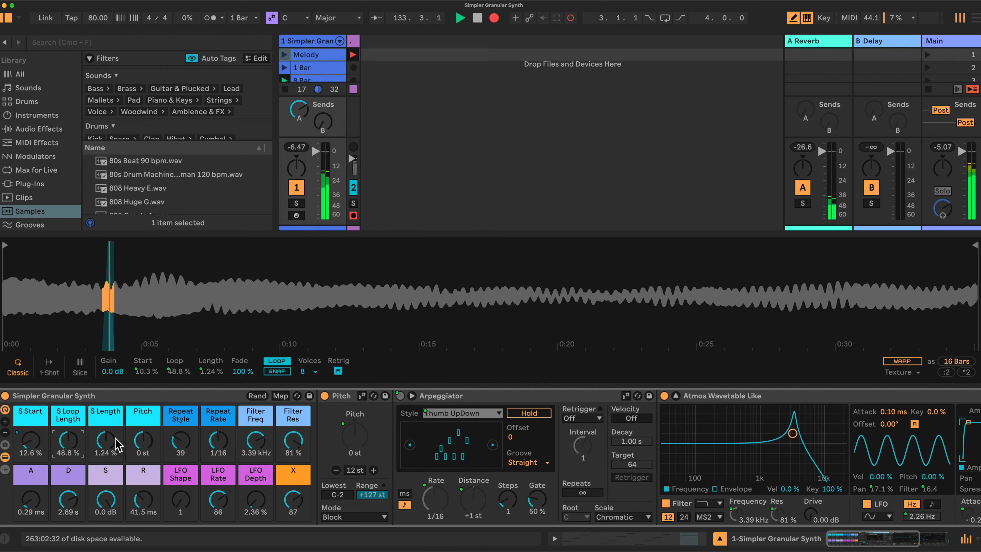
Step: Set Repeat Rate to 1/12, Filter Freq to 13.1 kHz, LFO Depth to 7.09%, and S Start to 47.3%
{"action": "left_click_drag", "start_coordinate": [219, 440], "coordinate": [263, 421]}
{"action": "left_click_drag", "start_coordinate": [257, 508], "coordinate": [256, 498]}
{"action": "left_click_drag", "start_coordinate": [31, 444], "coordinate": [39, 458]}
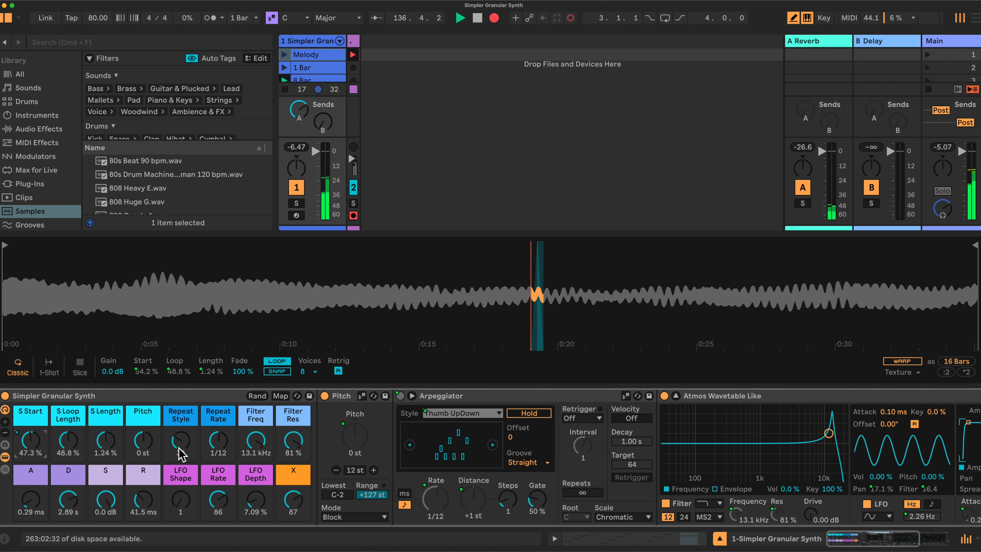
Step: Set Filter Freq to 17.0 kHz, S Length to 2.30%, release to 3.75 s, and S Loop Length to 89.0%, and raise the envelope attack
{"action": "left_click_drag", "start_coordinate": [256, 444], "coordinate": [255, 438]}
{"action": "left_click_drag", "start_coordinate": [111, 448], "coordinate": [112, 444]}
{"action": "left_click_drag", "start_coordinate": [134, 512], "coordinate": [131, 508]}
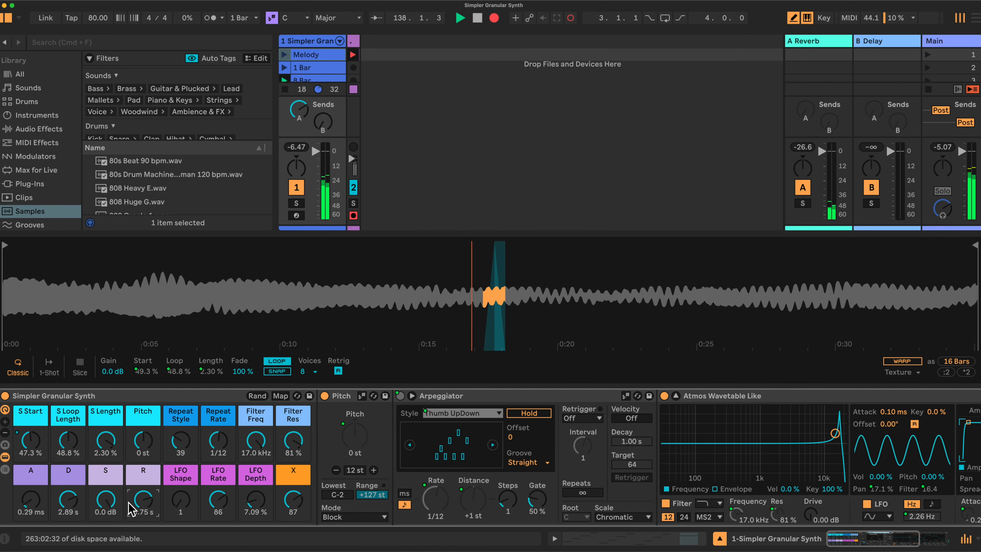
{"action": "mouse_move", "coordinate": [64, 448]}
{"action": "left_mouse_down"}
{"action": "mouse_move", "coordinate": [61, 437]}
{"action": "mouse_move", "coordinate": [58, 460]}
{"action": "left_mouse_up"}
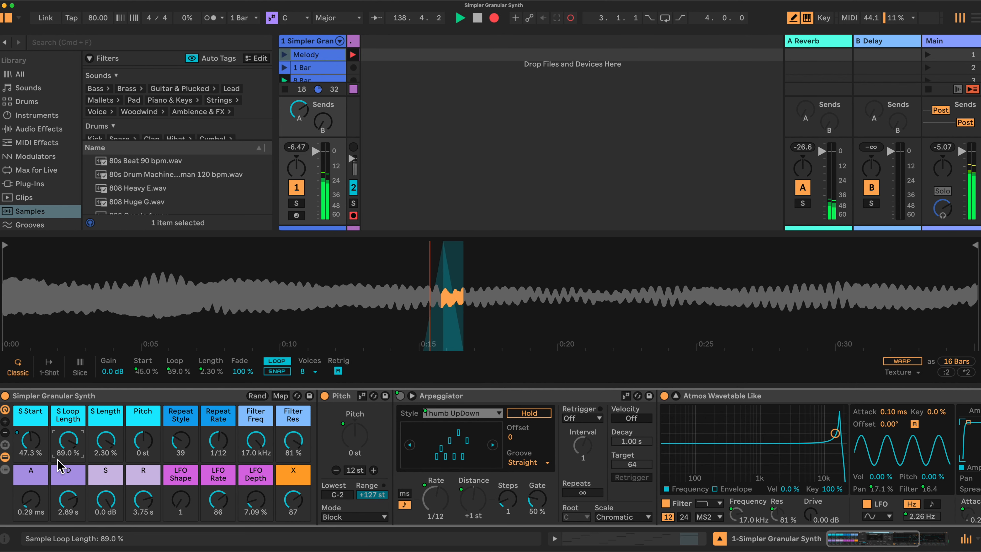
{"action": "left_click_drag", "start_coordinate": [31, 499], "coordinate": [31, 495]}
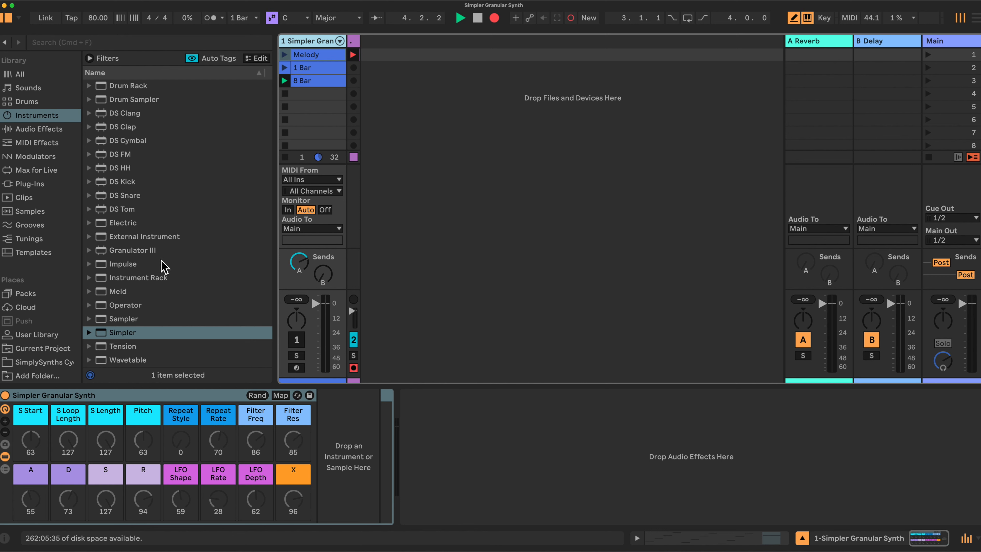
Step: Reduce the rack's macro controls to six, and restore all sixteen
{"action": "left_click", "coordinate": [143, 278]}
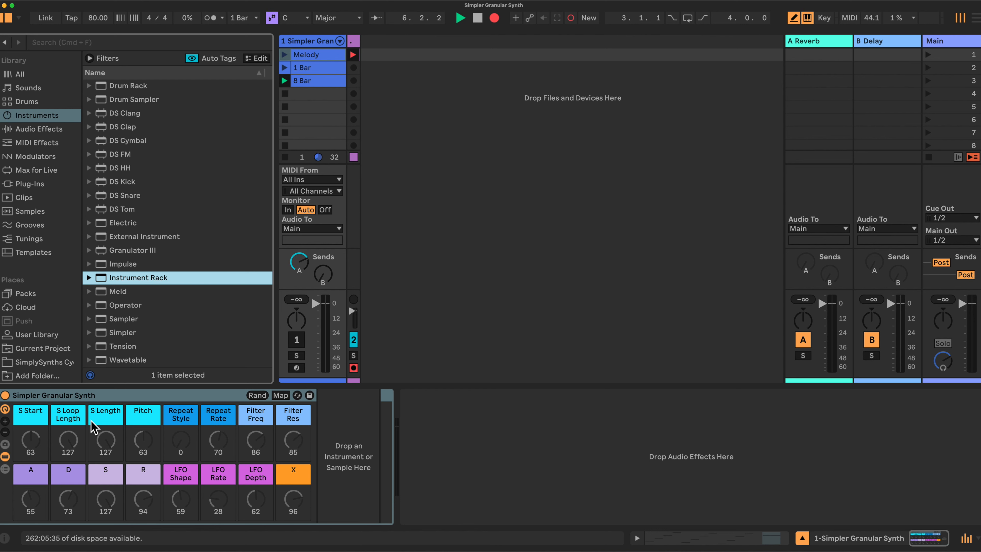
{"action": "left_click", "coordinate": [5, 433]}
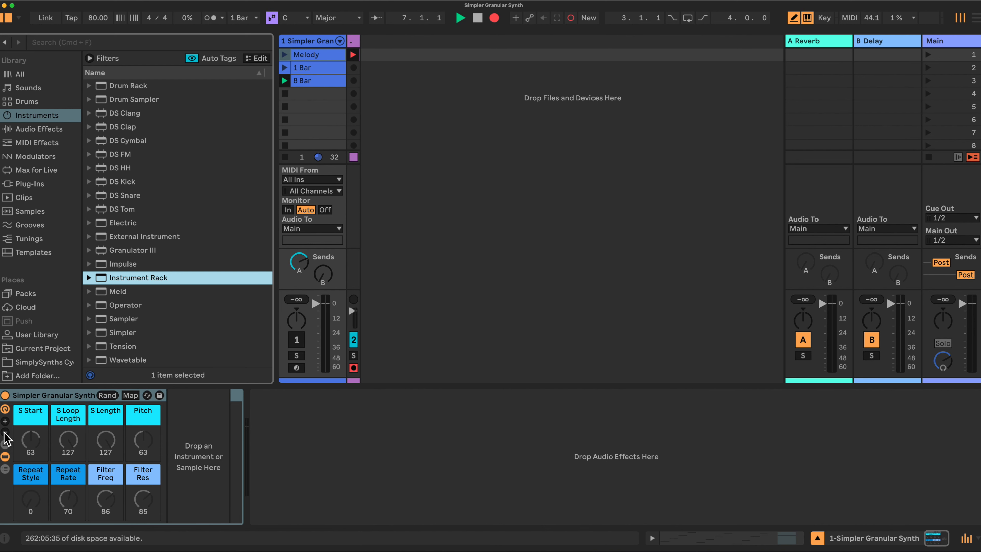
{"action": "left_click", "coordinate": [5, 433]}
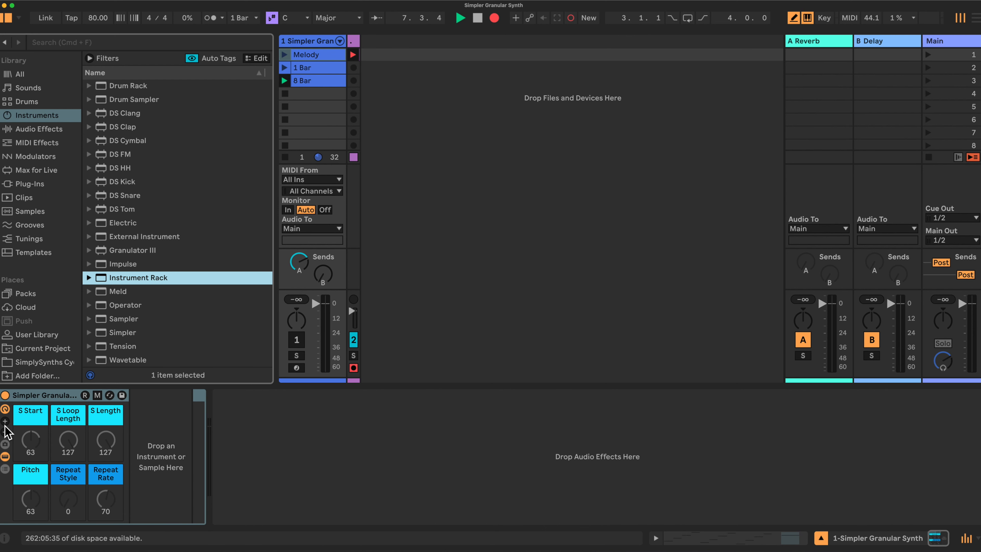
{"action": "left_click", "coordinate": [5, 421]}
{"action": "left_click", "coordinate": [5, 421]}
{"action": "left_click", "coordinate": [6, 421]}
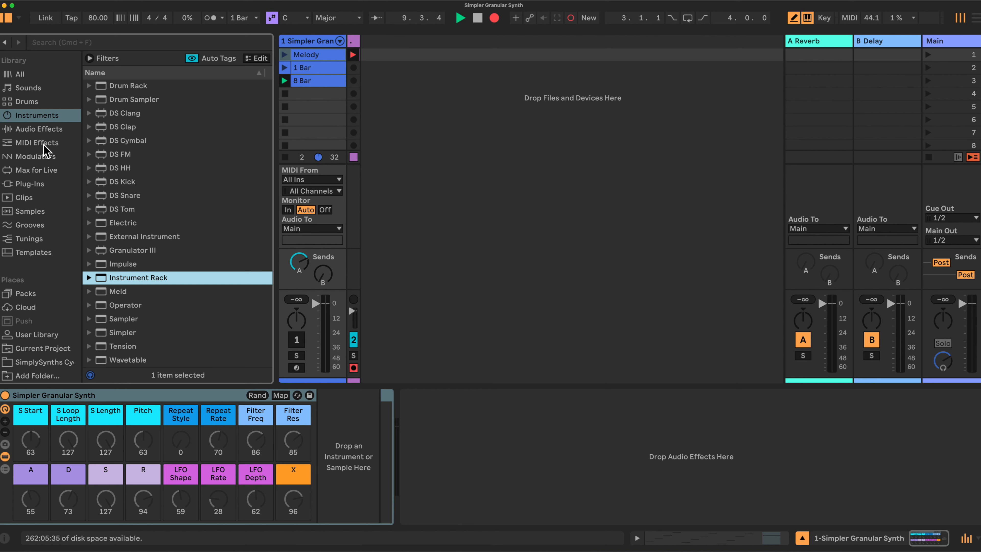
Step: Add the Pitch MIDI effect to the empty granular synth rack, followed by the Arpeggiator
{"action": "left_click", "coordinate": [35, 142]}
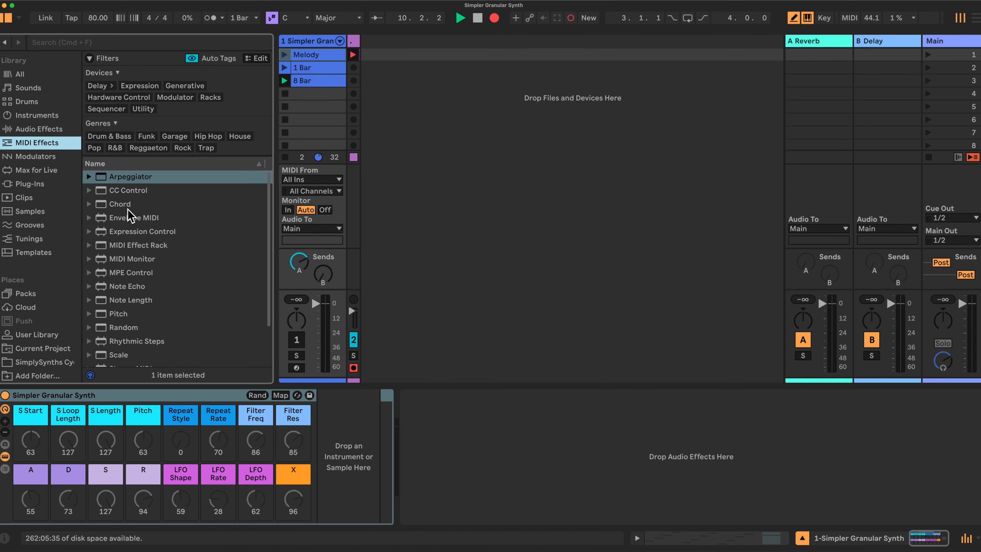
{"action": "left_click_drag", "start_coordinate": [119, 314], "coordinate": [337, 454]}
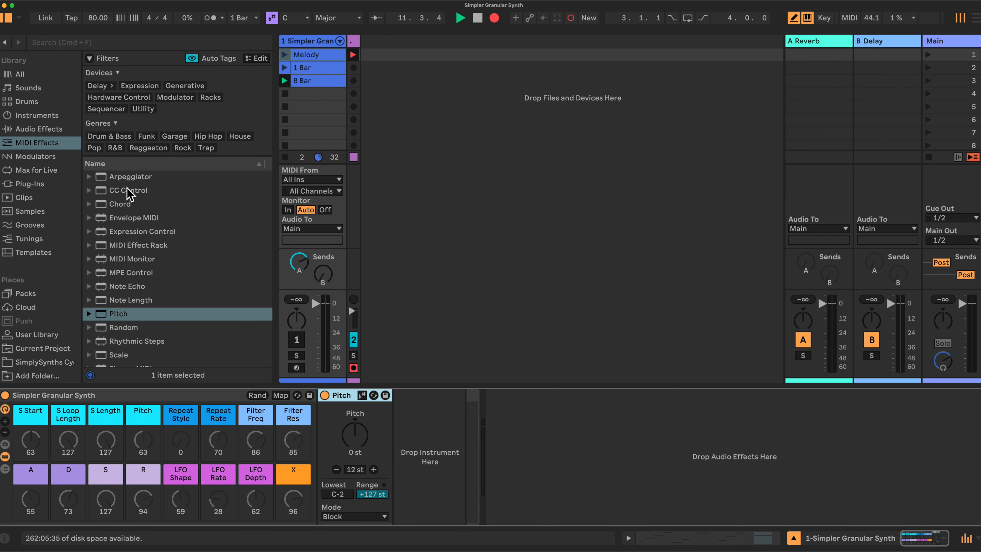
{"action": "left_click_drag", "start_coordinate": [127, 180], "coordinate": [416, 446]}
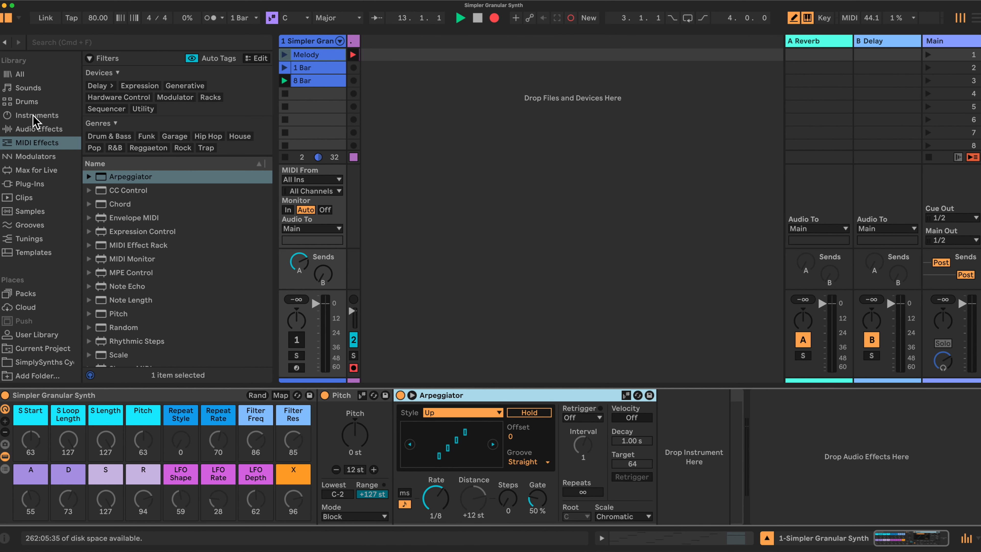
Step: Add a Simpler instrument to the rack after the Arpeggiator
{"action": "left_click", "coordinate": [42, 116]}
{"action": "scroll", "coordinate": [148, 283], "scroll_direction": "down", "scroll_amount": 1}
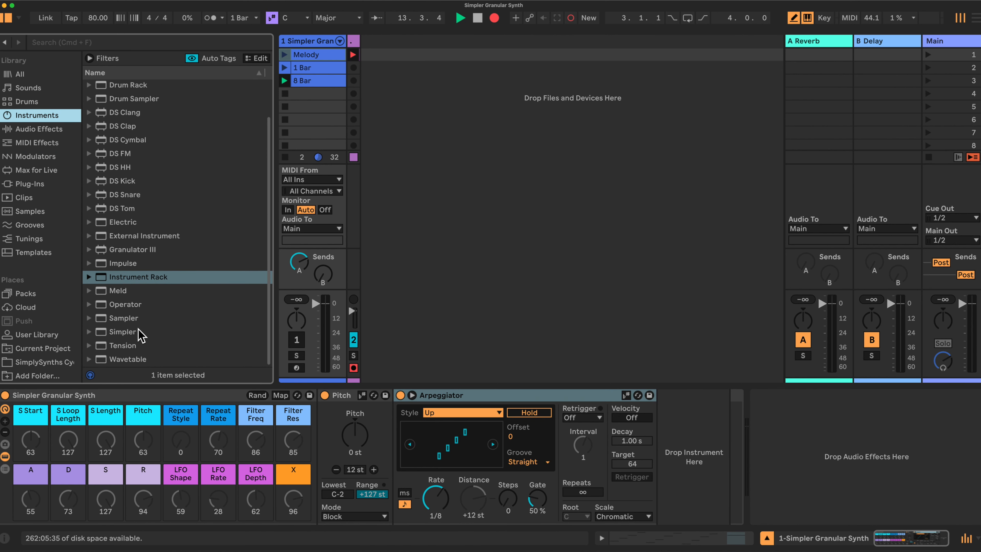
{"action": "left_click_drag", "start_coordinate": [123, 333], "coordinate": [590, 409]}
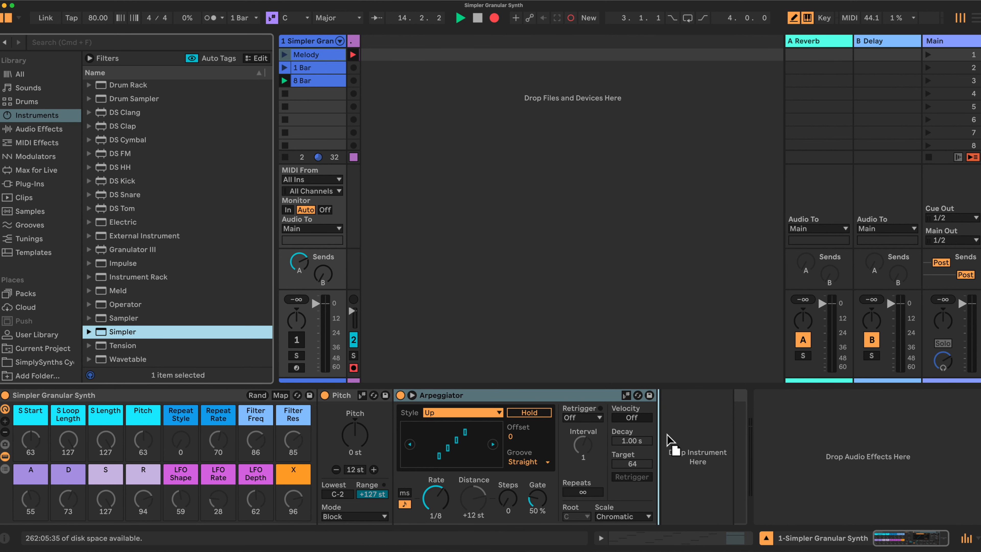
{"action": "left_click_drag", "start_coordinate": [670, 440], "coordinate": [666, 440]}
Step: Add the LFO modulator to the rack directly after Simpler
{"action": "left_click", "coordinate": [36, 129]}
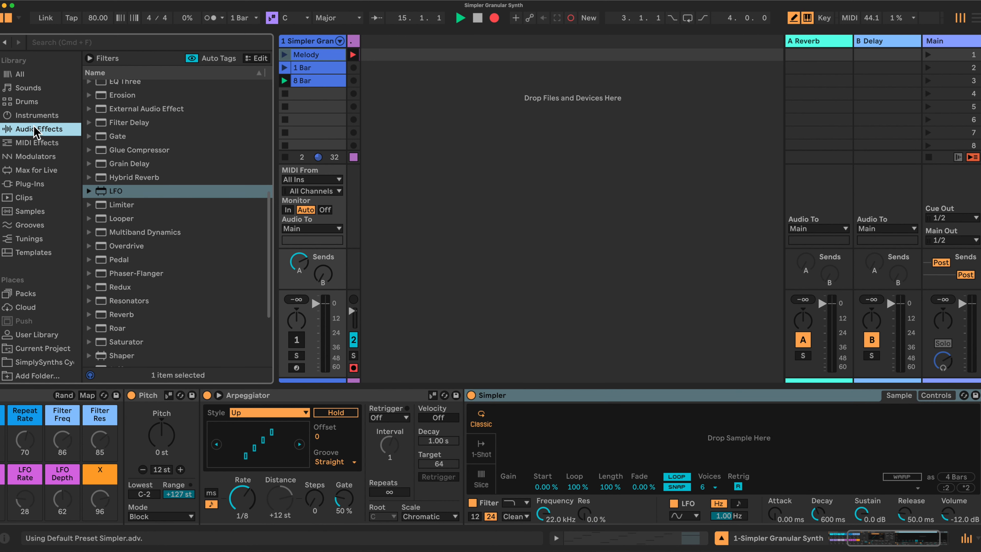
{"action": "left_click", "coordinate": [116, 191]}
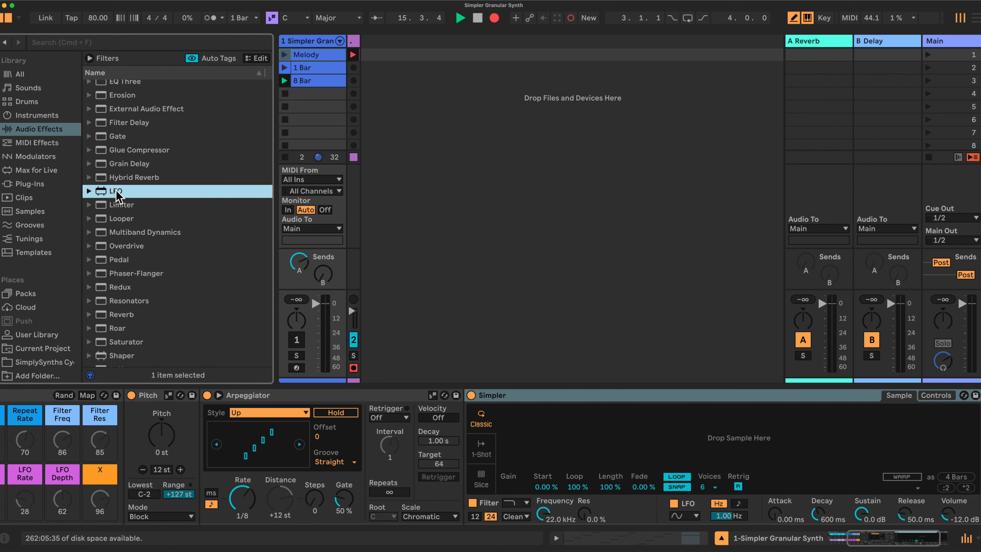
{"action": "scroll", "coordinate": [614, 452], "scroll_direction": "right", "scroll_amount": 3}
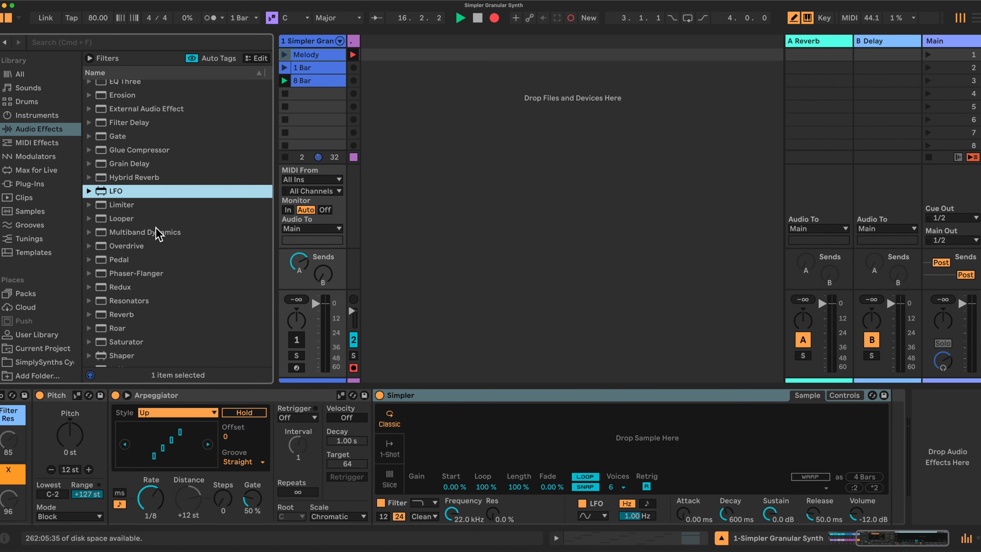
{"action": "left_click_drag", "start_coordinate": [112, 194], "coordinate": [888, 425]}
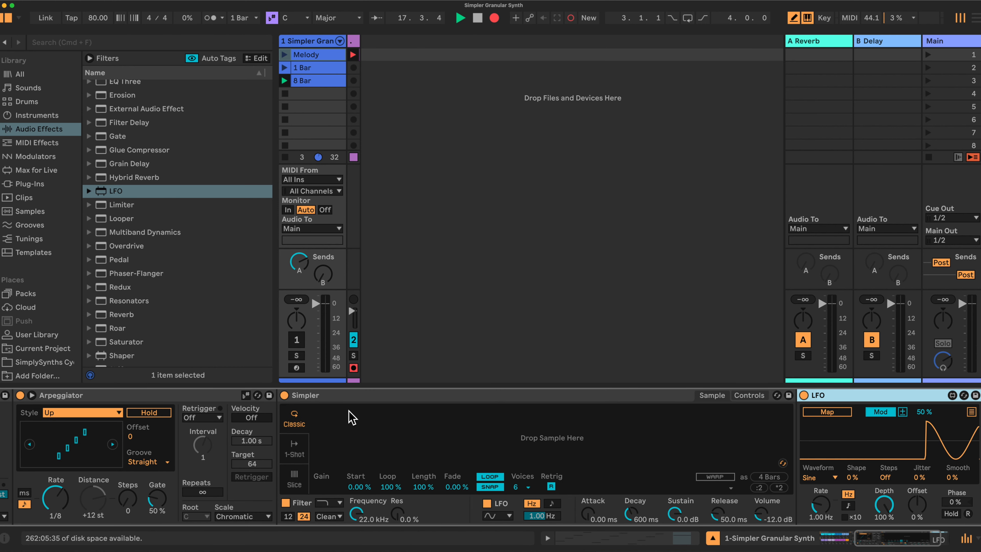
Step: Review the device chain and collapse the Pitch and Arpeggiator devices
{"action": "scroll", "coordinate": [351, 418], "scroll_direction": "left", "scroll_amount": 10}
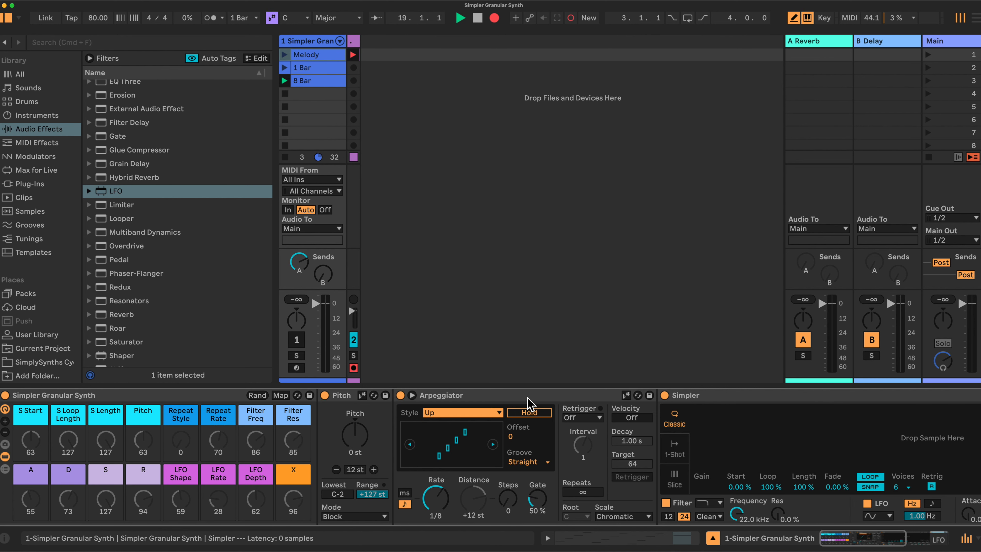
{"action": "scroll", "coordinate": [617, 401], "scroll_direction": "right", "scroll_amount": 15}
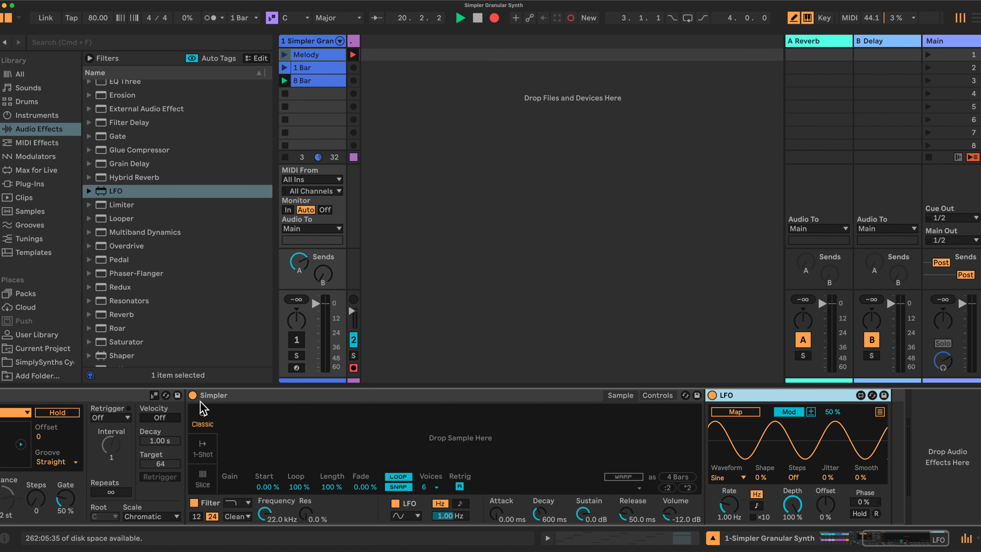
{"action": "scroll", "coordinate": [224, 404], "scroll_direction": "left", "scroll_amount": 15}
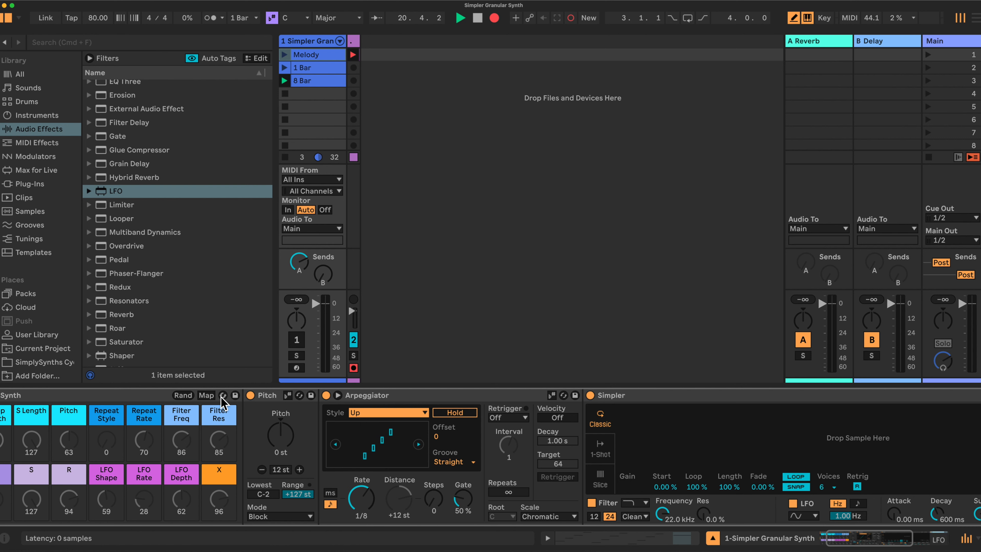
{"action": "double_click", "coordinate": [280, 396]}
{"action": "double_click", "coordinate": [328, 396]}
{"action": "scroll", "coordinate": [534, 416], "scroll_direction": "right", "scroll_amount": 3}
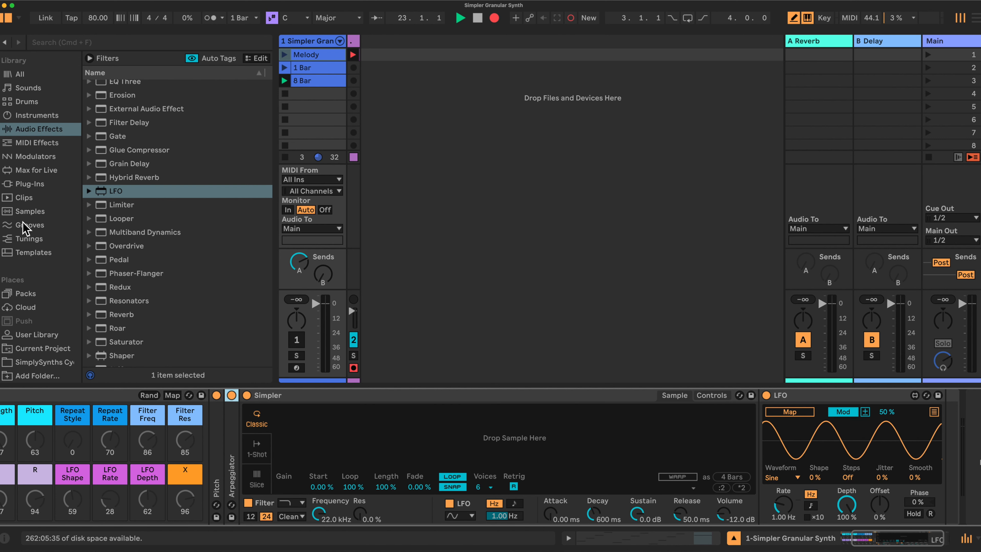
Step: Load the sample Atmos Wavetable Like.aif into Simpler and expand Simpler's view to show the large waveform
{"action": "left_click", "coordinate": [28, 213]}
{"action": "left_click", "coordinate": [145, 250]}
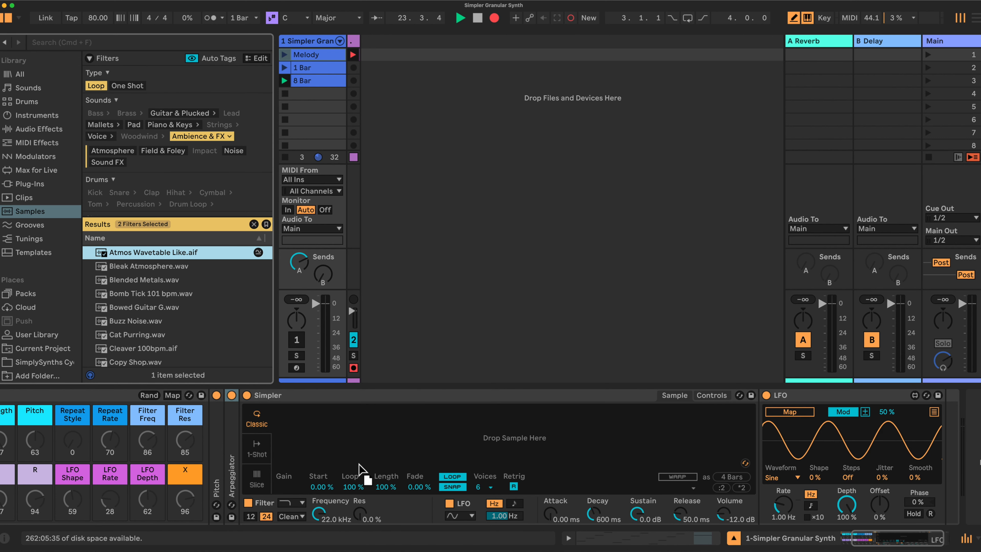
{"action": "left_click_drag", "start_coordinate": [349, 450], "coordinate": [343, 440]}
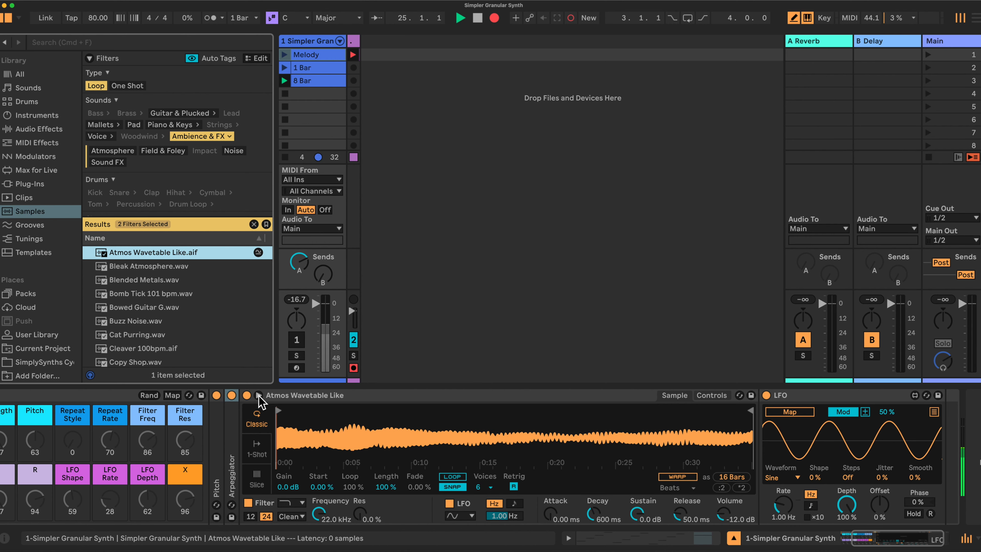
{"action": "left_click", "coordinate": [259, 395]}
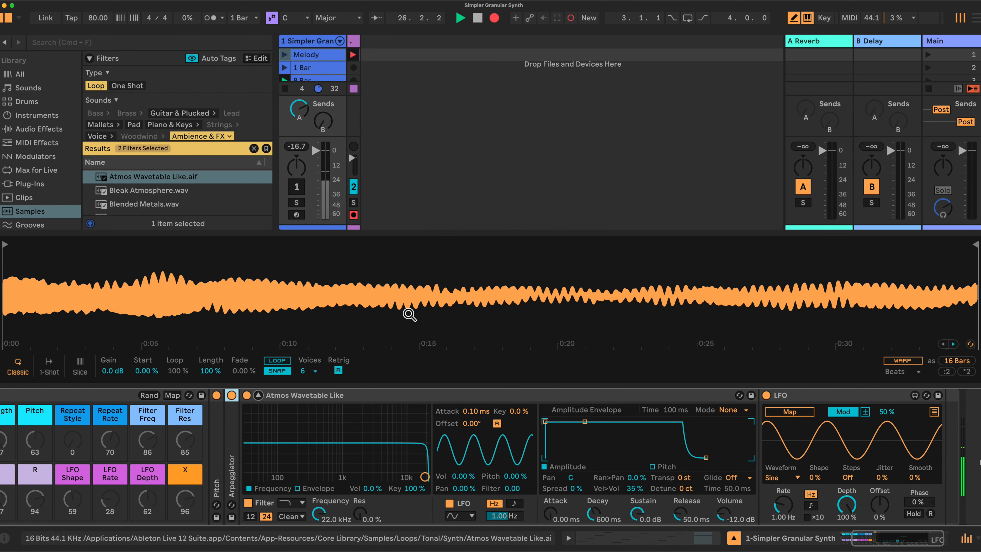
Step: Set Simpler's Fade to 100% and Voices to 8, with Loop on and Retrig off
{"action": "scroll", "coordinate": [347, 402], "scroll_direction": "left", "scroll_amount": 3}
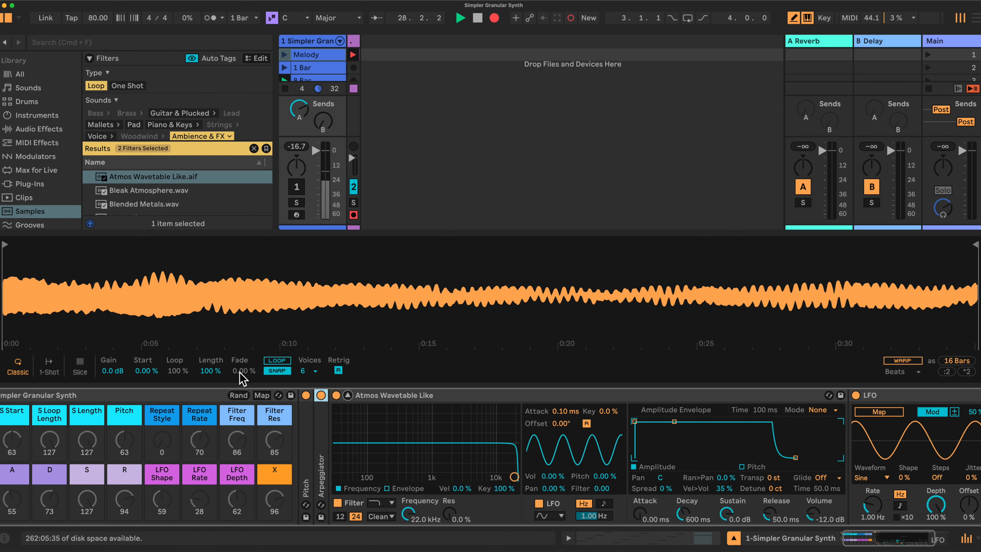
{"action": "left_click_drag", "start_coordinate": [240, 372], "coordinate": [240, 365]}
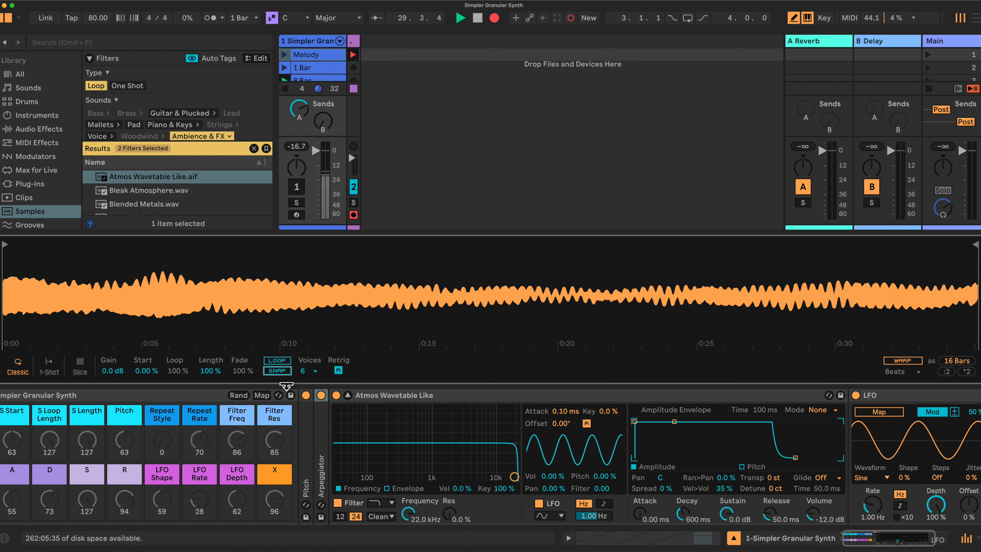
{"action": "left_click", "coordinate": [278, 361]}
{"action": "left_click", "coordinate": [321, 395]}
{"action": "left_click", "coordinate": [316, 371]}
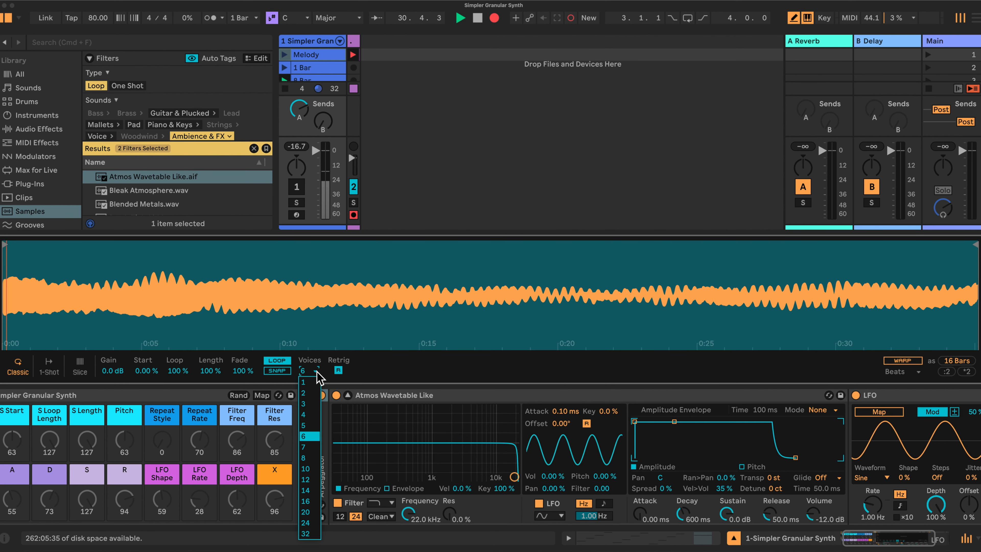
{"action": "left_click", "coordinate": [310, 457]}
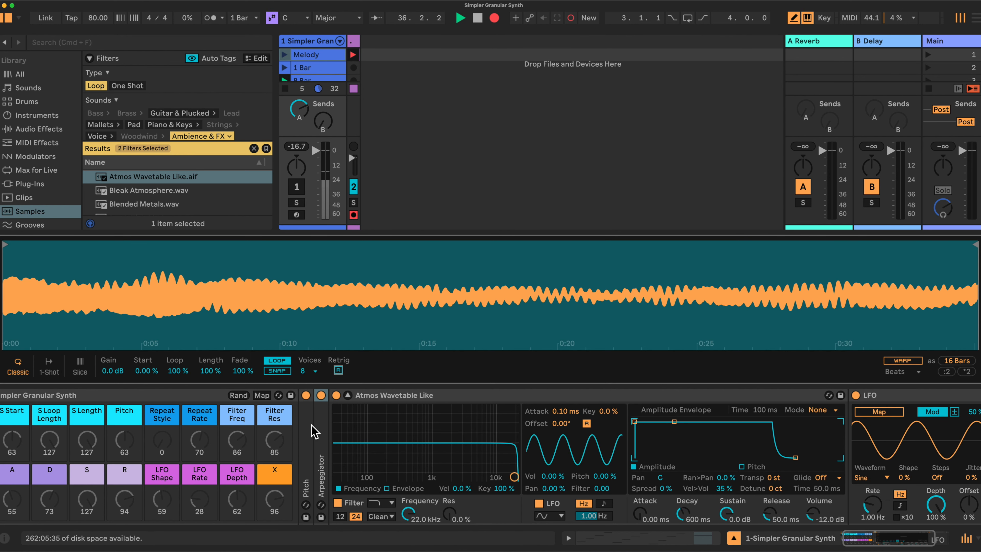
Step: Map Simpler's sample Start to the rack's S Start macro
{"action": "scroll", "coordinate": [348, 427], "scroll_direction": "left", "scroll_amount": 1}
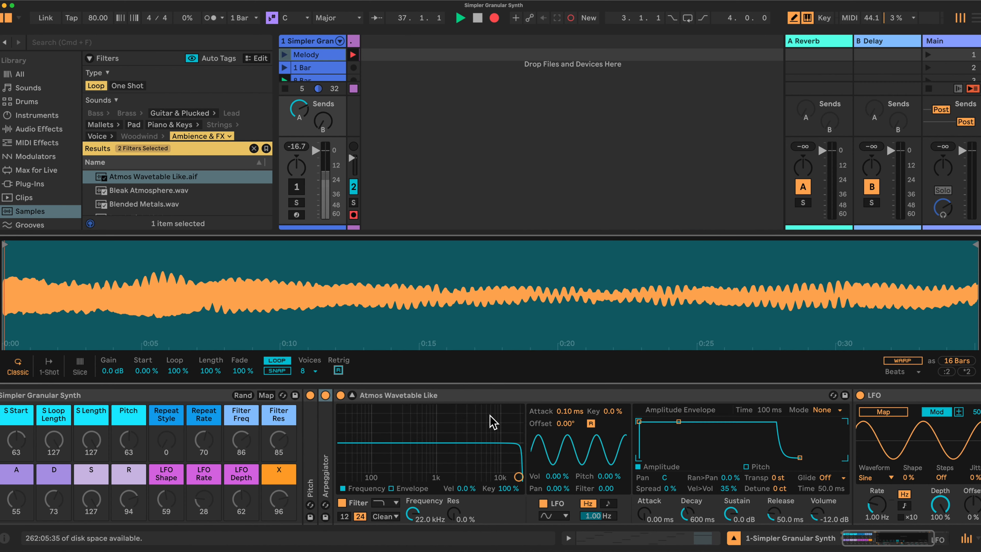
{"action": "scroll", "coordinate": [490, 421], "scroll_direction": "right", "scroll_amount": 2}
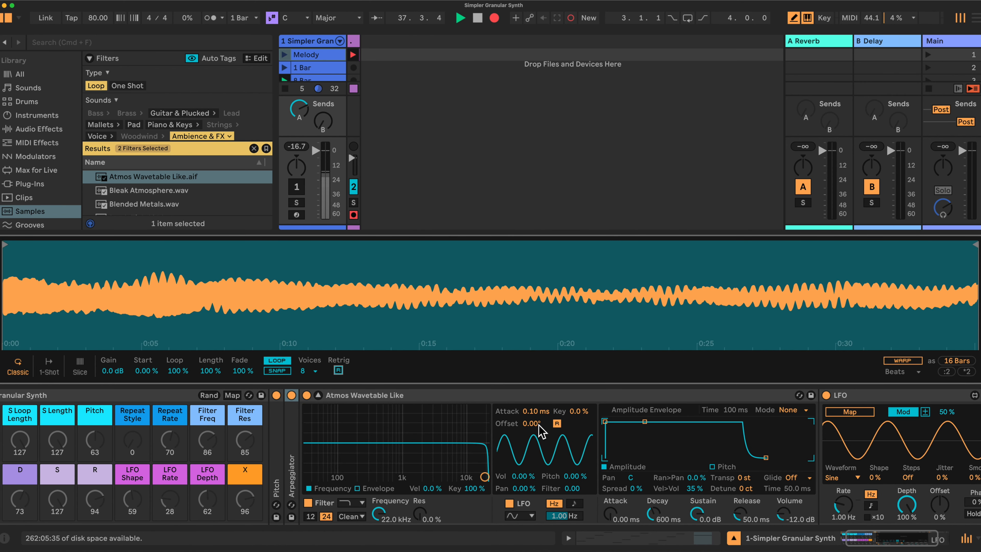
{"action": "scroll", "coordinate": [545, 429], "scroll_direction": "left", "scroll_amount": 3}
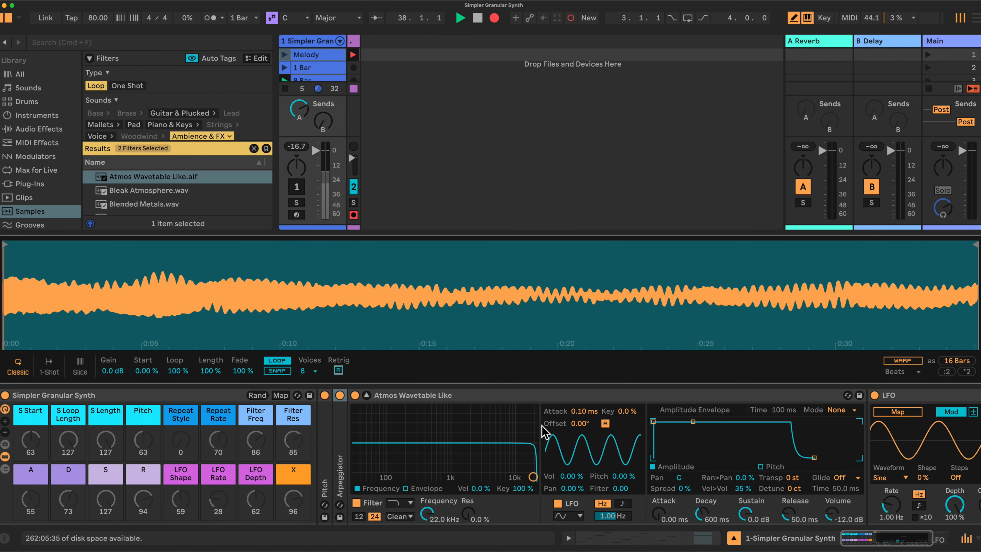
{"action": "left_click", "coordinate": [282, 396]}
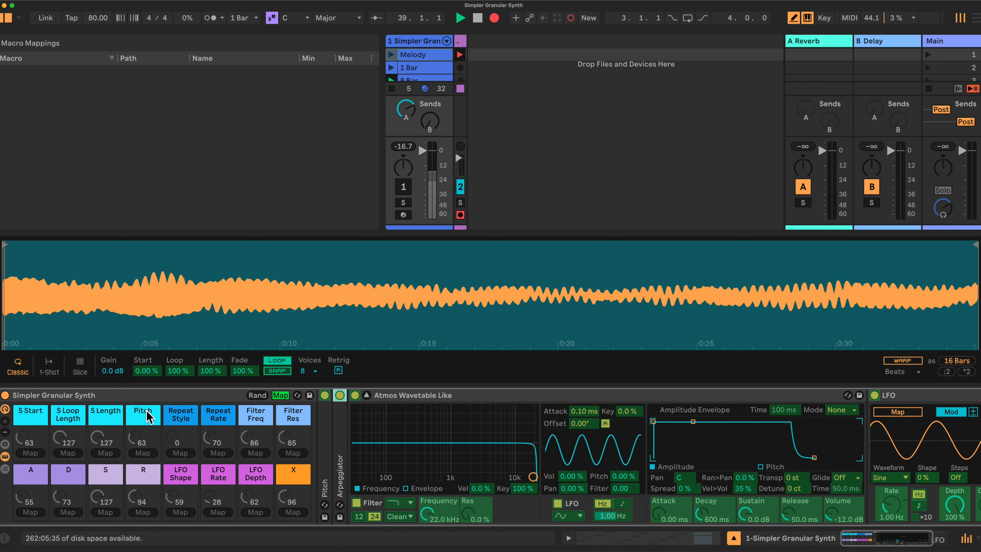
{"action": "left_click", "coordinate": [147, 370]}
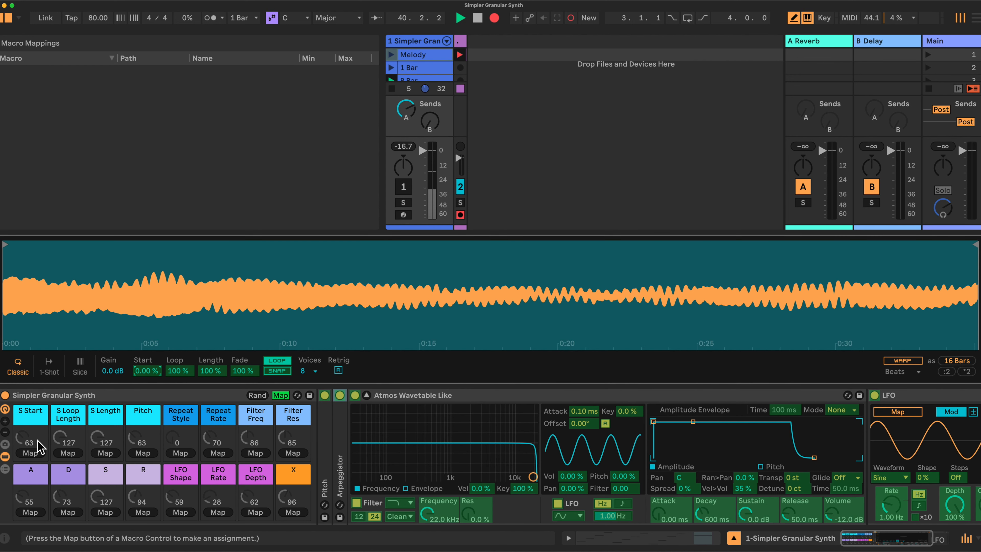
{"action": "left_click", "coordinate": [30, 453]}
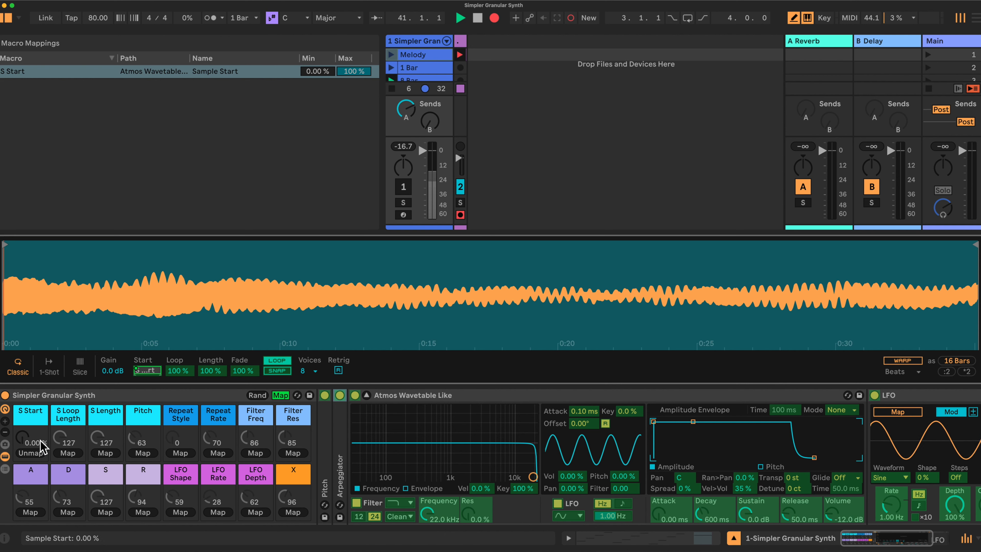
Step: Set the LFO's modulation amount to 100% and assign the LFO to the S Start macro
{"action": "scroll", "coordinate": [811, 418], "scroll_direction": "right", "scroll_amount": 5}
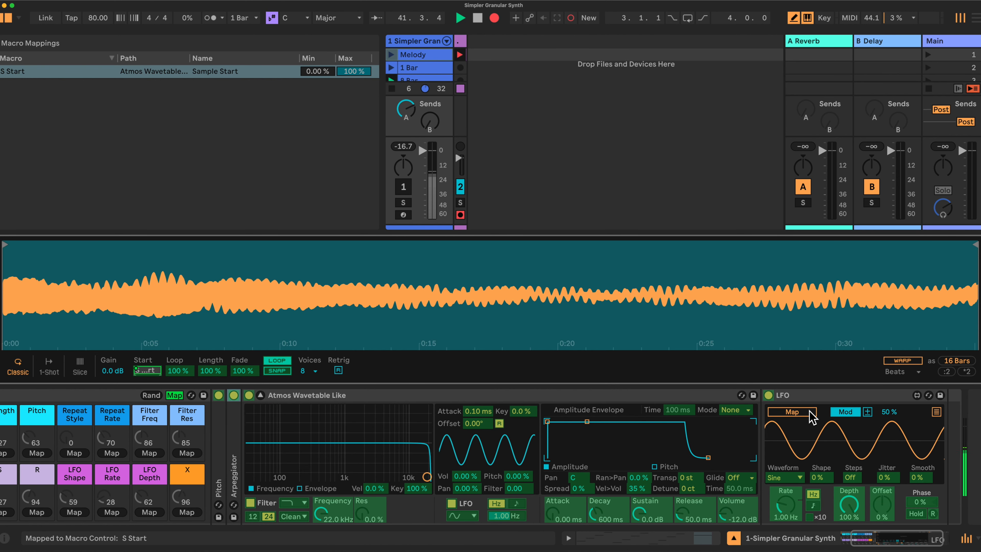
{"action": "left_click_drag", "start_coordinate": [890, 413], "coordinate": [889, 390]}
{"action": "left_click", "coordinate": [790, 412]}
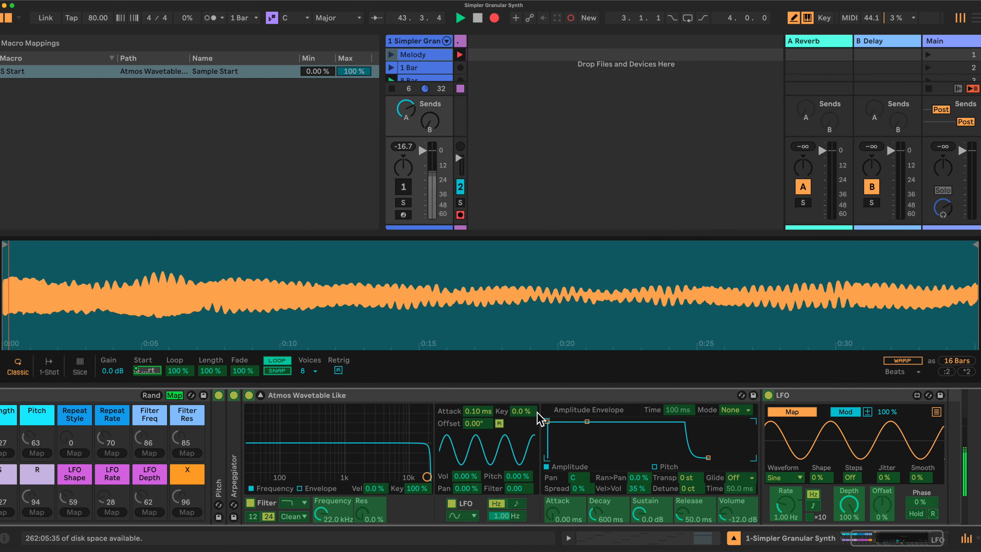
{"action": "scroll", "coordinate": [540, 418], "scroll_direction": "left", "scroll_amount": 3}
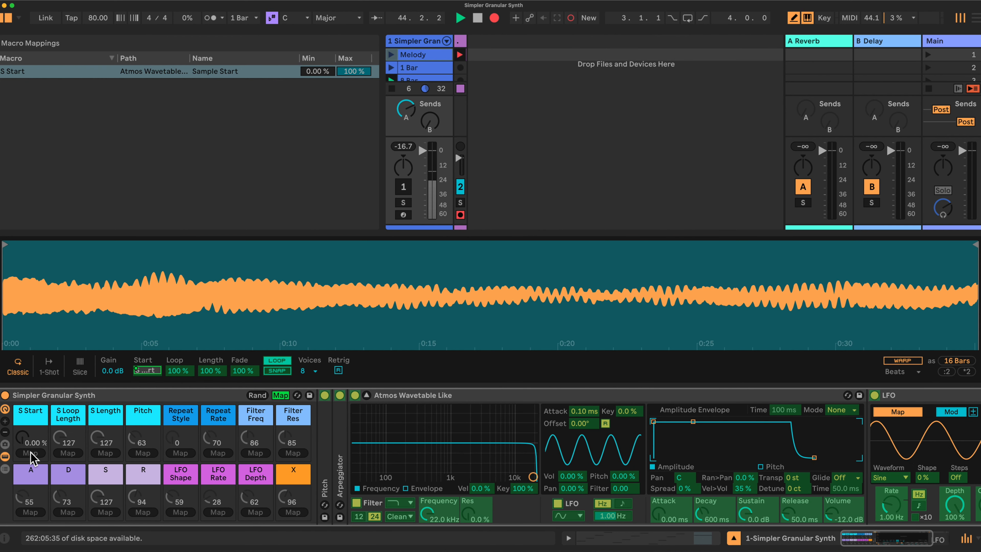
{"action": "left_click", "coordinate": [280, 395]}
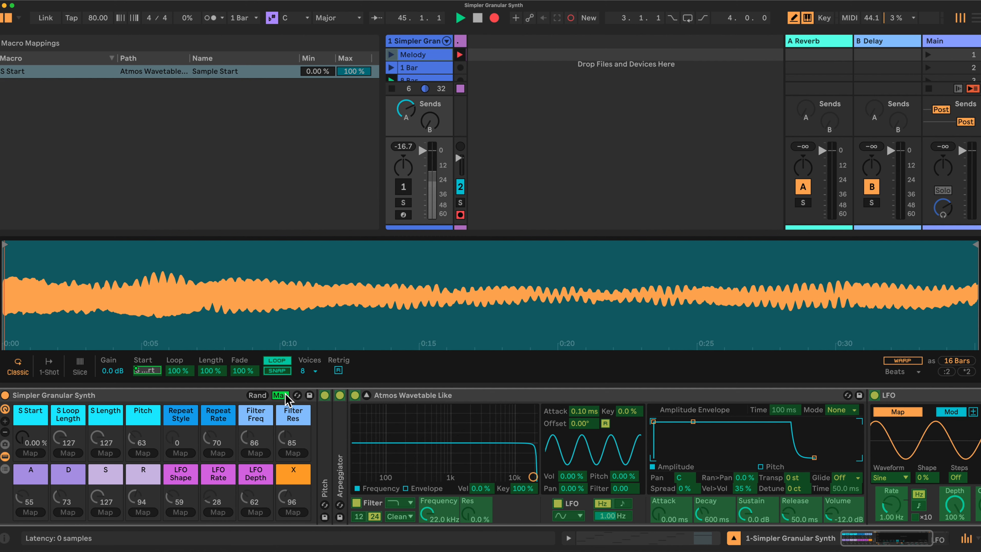
{"action": "left_click", "coordinate": [26, 437]}
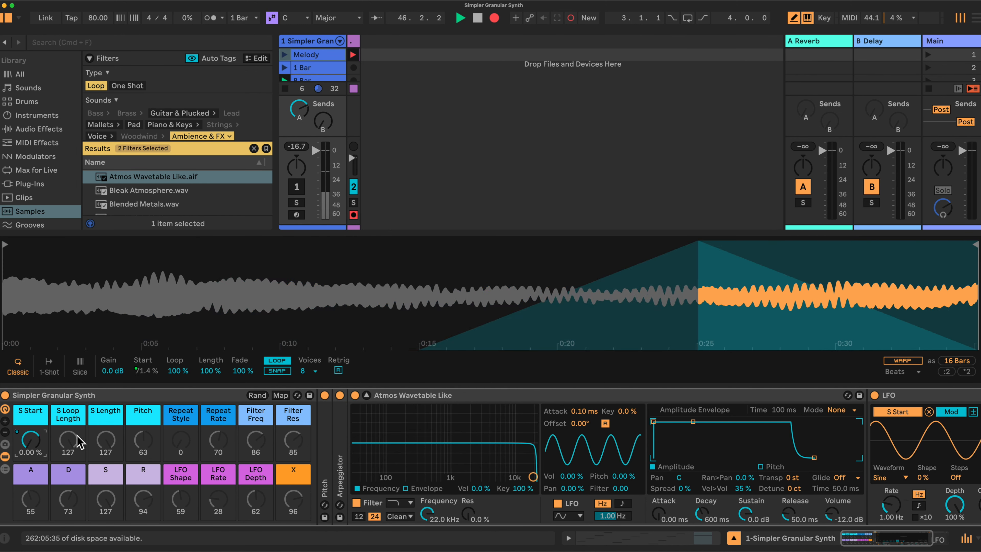
Step: Set the LFO's rate to 0.09 Hz and collapse the Simpler device
{"action": "left_click", "coordinate": [889, 504]}
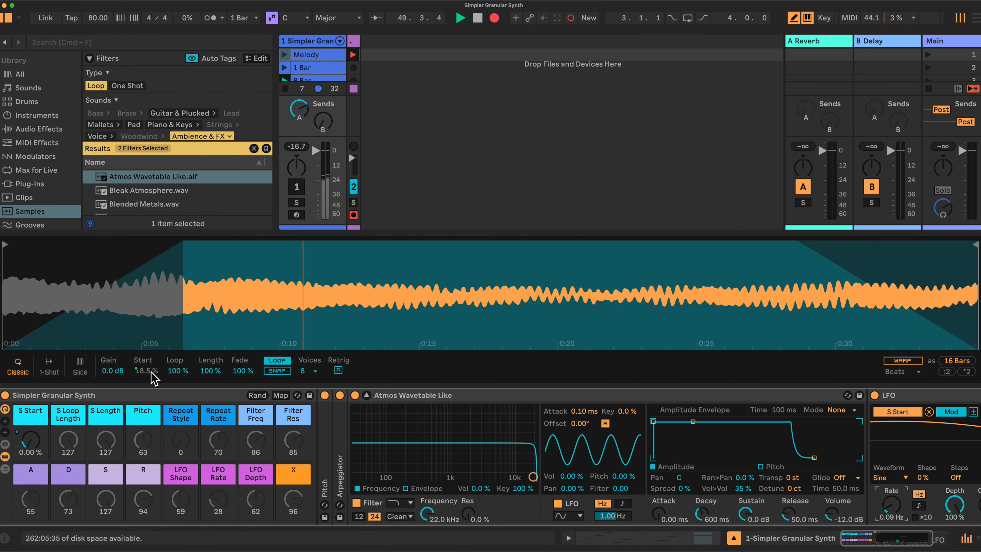
{"action": "scroll", "coordinate": [541, 398], "scroll_direction": "right", "scroll_amount": 5}
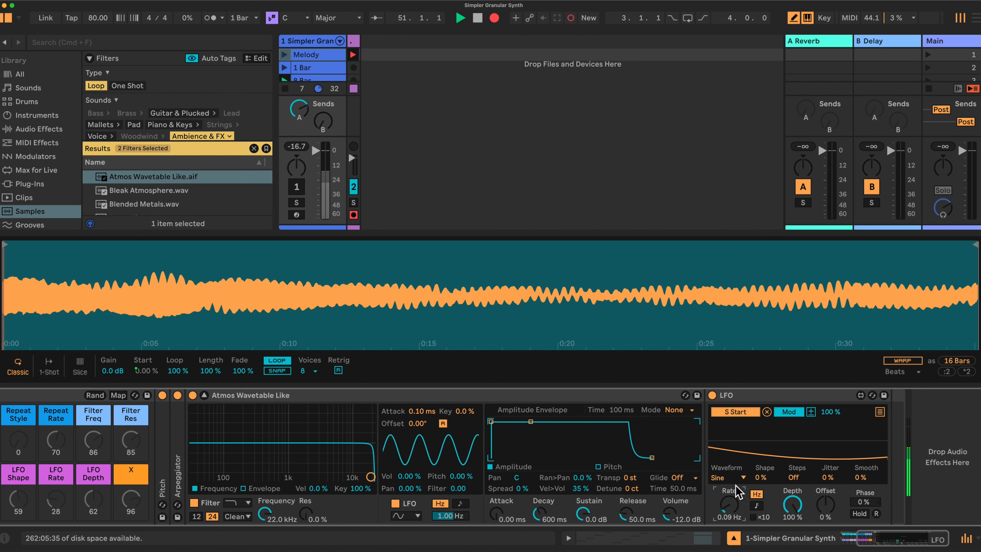
{"action": "double_click", "coordinate": [296, 396]}
{"action": "scroll", "coordinate": [192, 417], "scroll_direction": "left", "scroll_amount": 5}
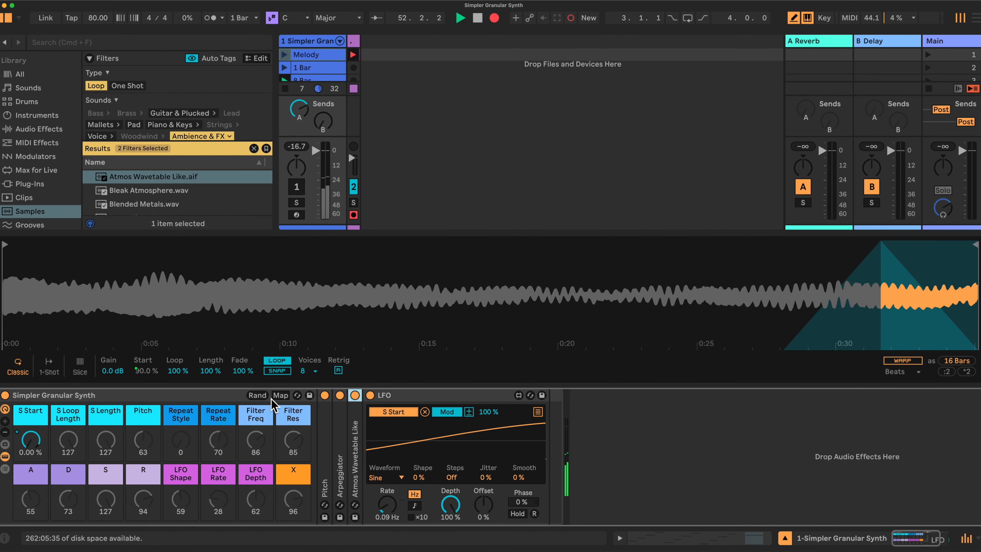
Step: Map the LFO's Rate to the LFO Rate macro and its Waveform to the LFO Shape macro
{"action": "left_click", "coordinate": [280, 394]}
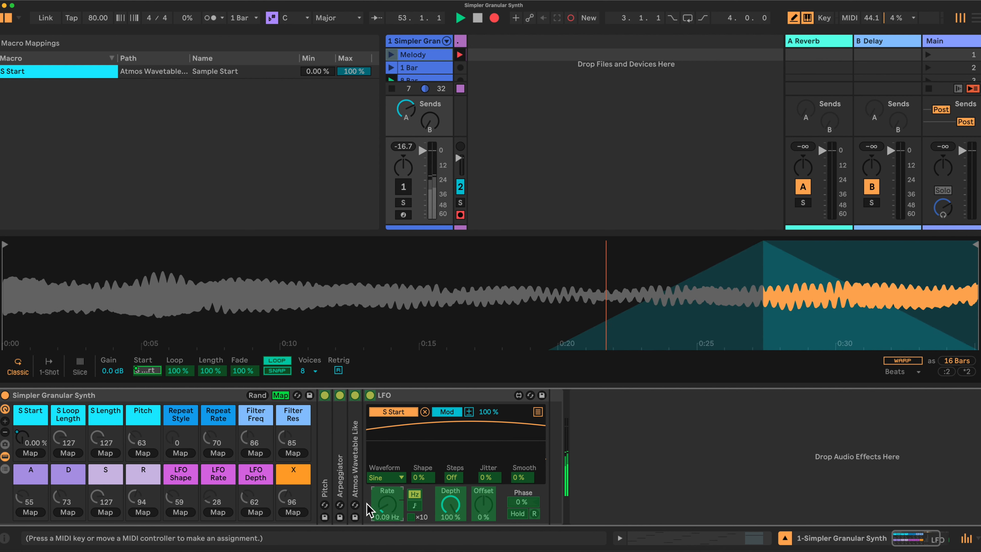
{"action": "left_click", "coordinate": [217, 512]}
{"action": "left_click", "coordinate": [387, 502]}
{"action": "left_click", "coordinate": [387, 477]}
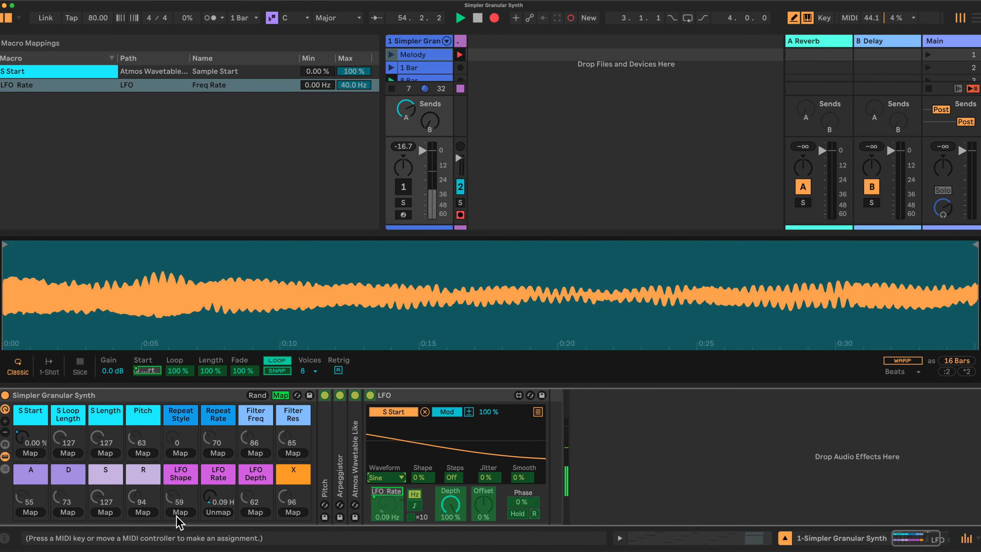
{"action": "left_click", "coordinate": [180, 512]}
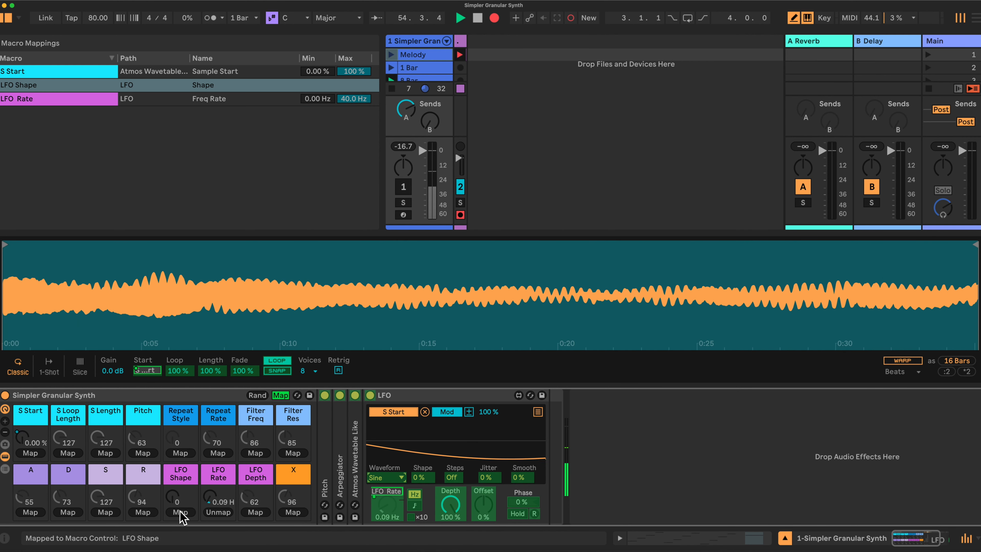
Step: Map the LFO device's Depth to the LFO Depth macro, leave mapping mode, and collapse the LFO device
{"action": "left_click", "coordinate": [451, 504]}
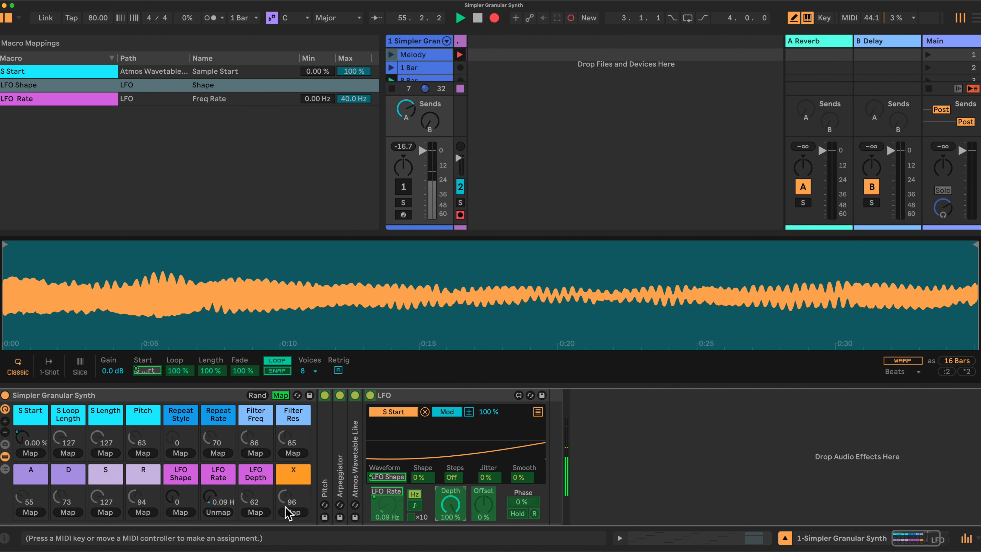
{"action": "left_click", "coordinate": [254, 512]}
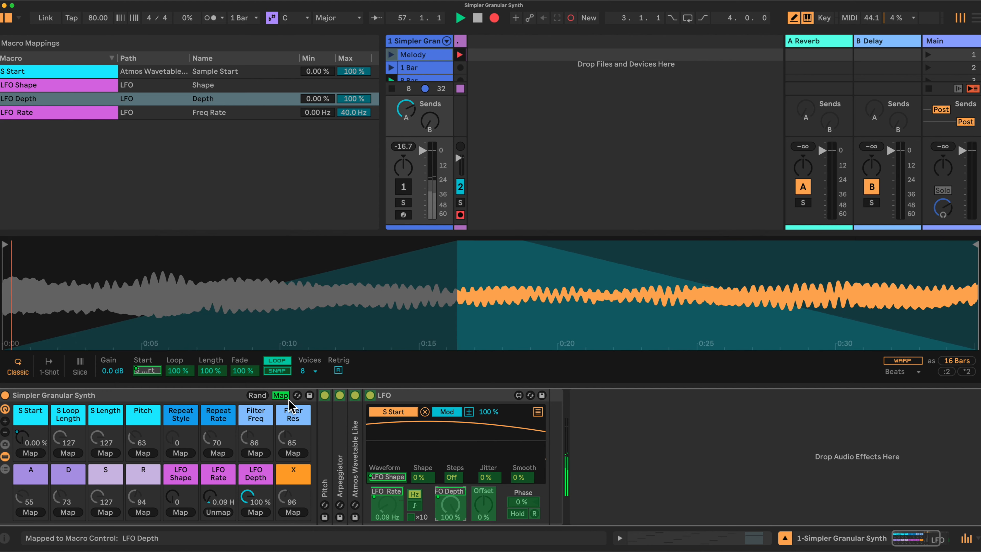
{"action": "key", "text": "super+m"}
{"action": "double_click", "coordinate": [484, 397]}
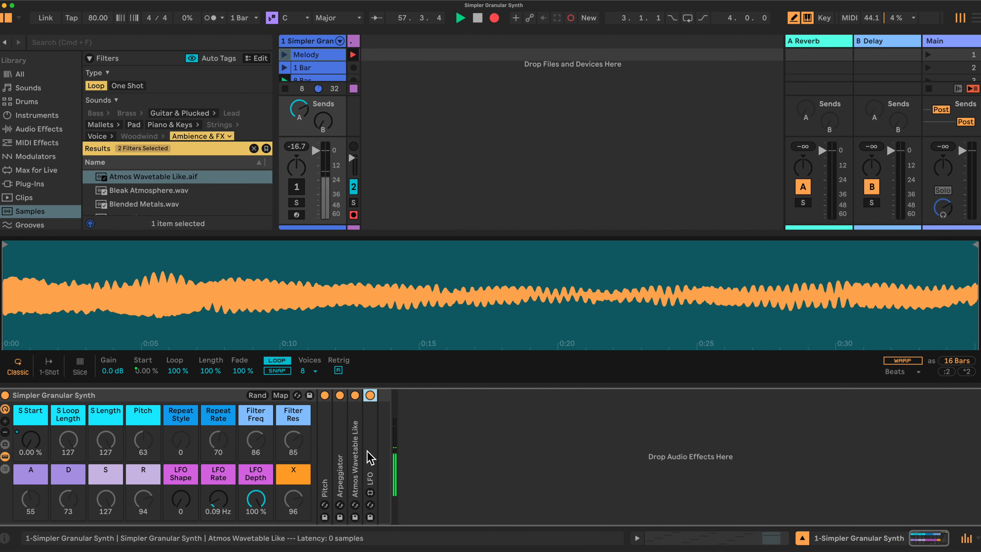
Step: Expand the Simpler device and set its filter circuit type to MS2
{"action": "double_click", "coordinate": [354, 458]}
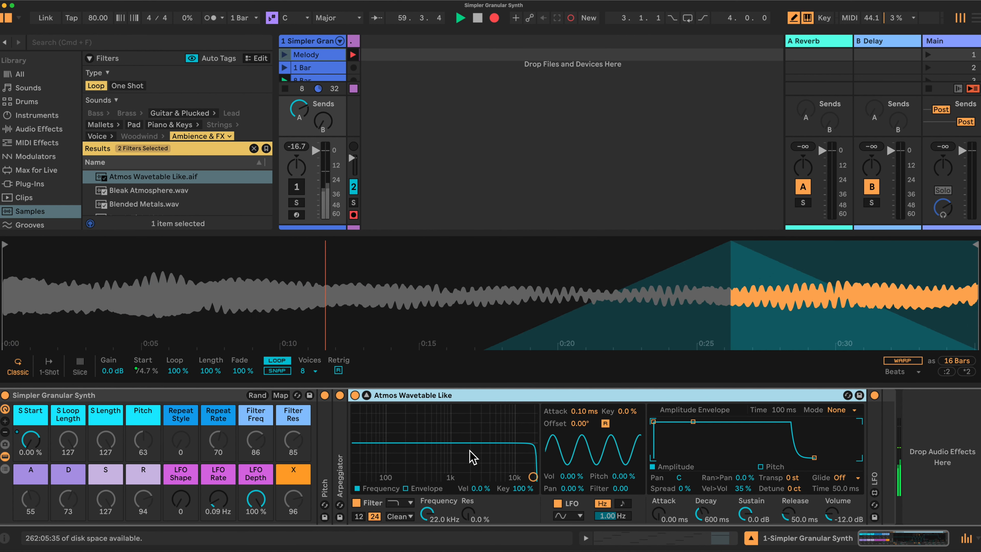
{"action": "left_click", "coordinate": [281, 395]}
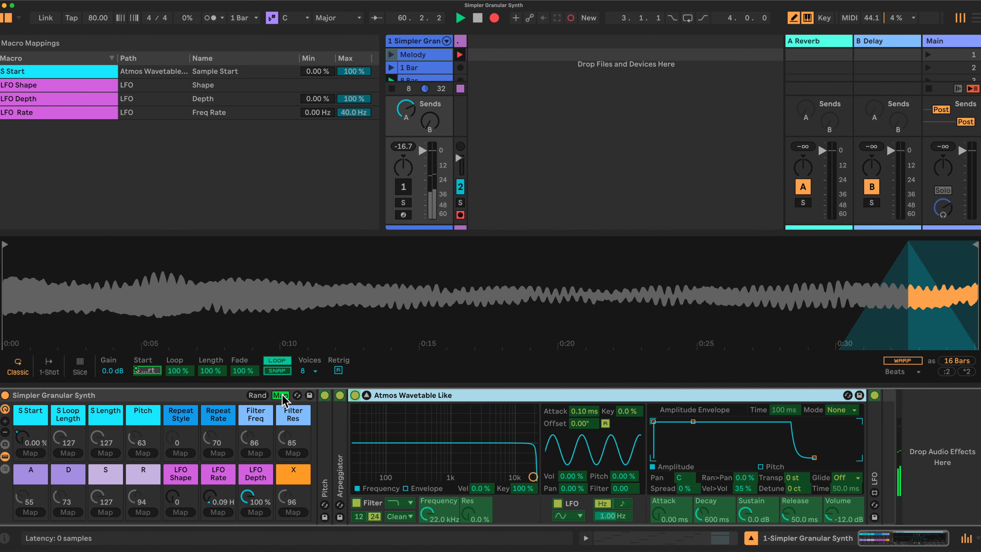
{"action": "left_click", "coordinate": [282, 394]}
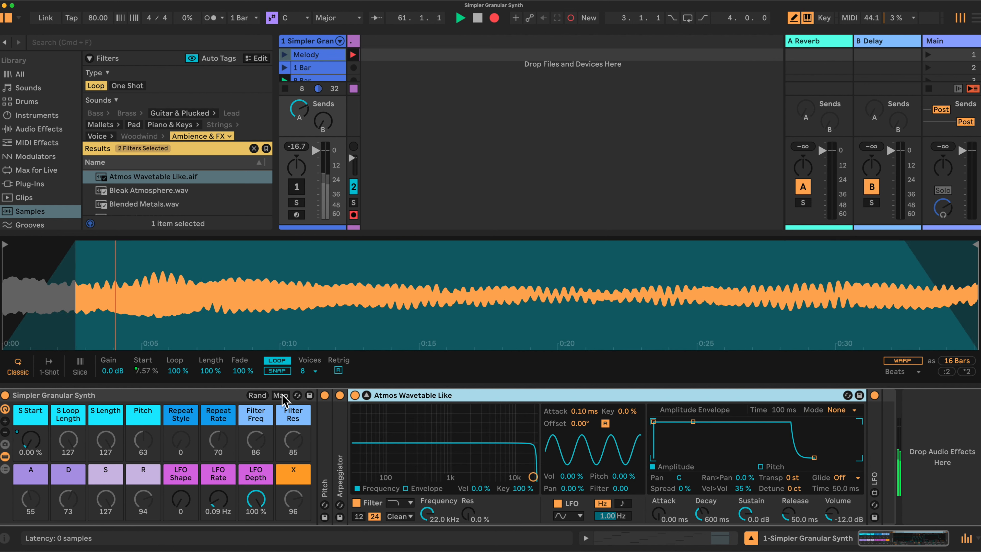
{"action": "left_click", "coordinate": [410, 517]}
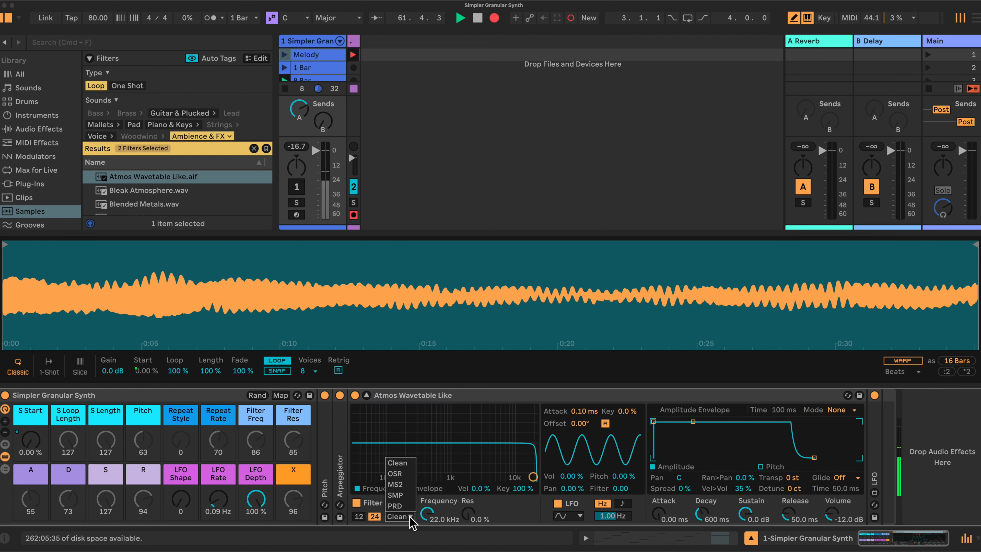
{"action": "left_click", "coordinate": [398, 484]}
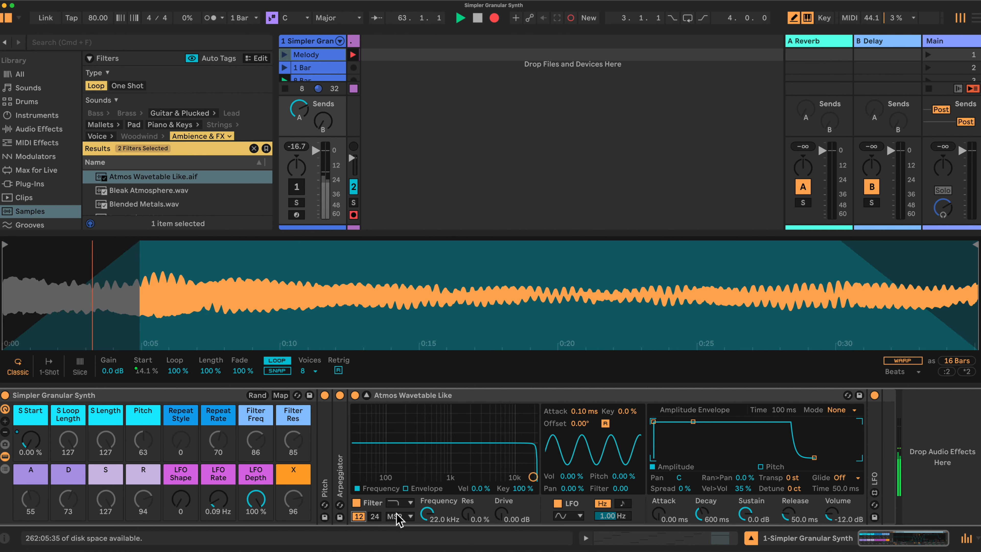
Step: Map Simpler's filter Frequency to the Filter Freq macro and its Res to the Filter Res macro
{"action": "left_click", "coordinate": [281, 395]}
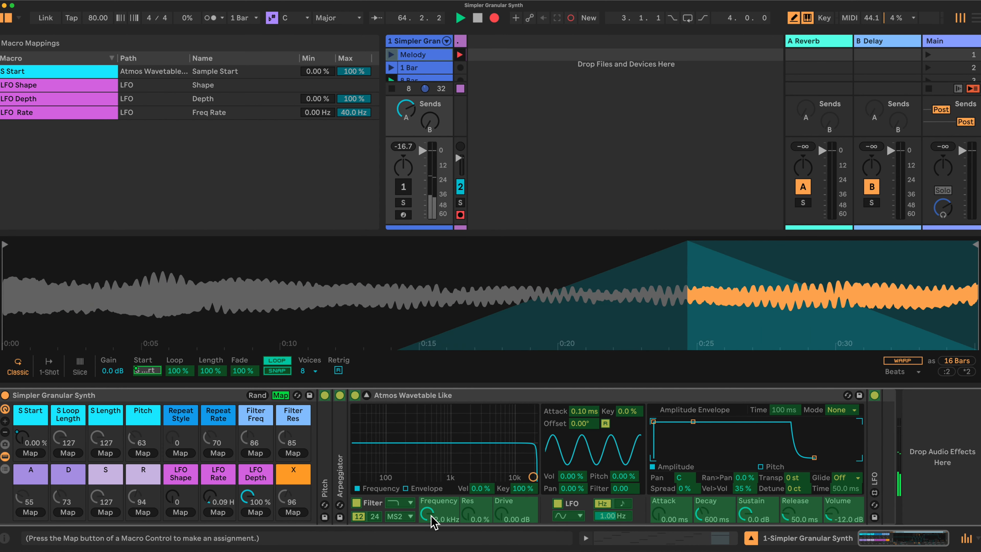
{"action": "left_click", "coordinate": [255, 453]}
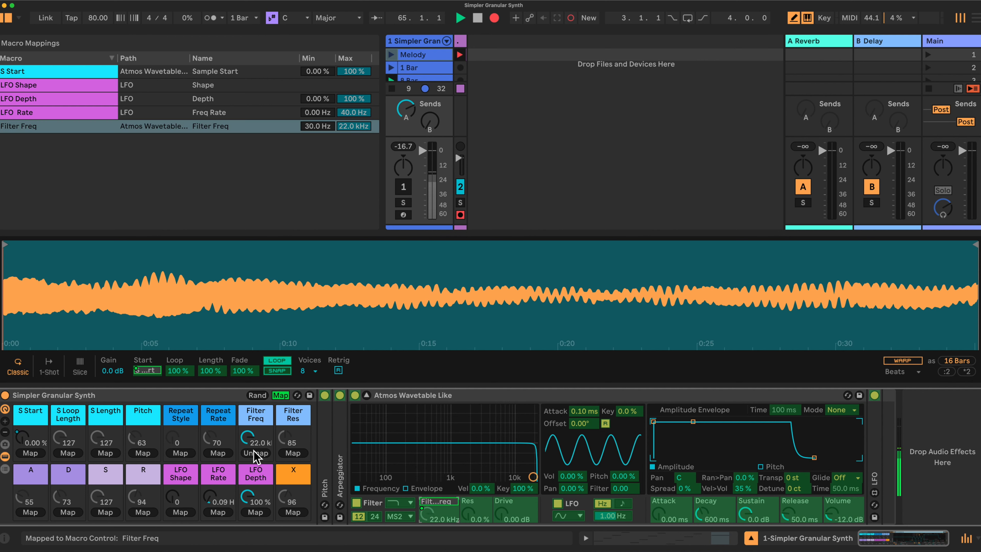
{"action": "left_click", "coordinate": [473, 512]}
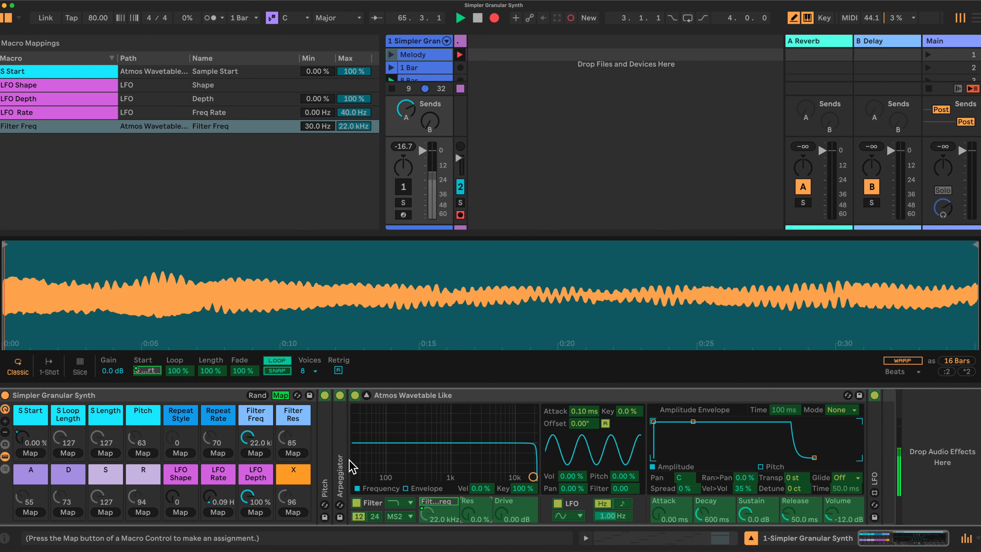
{"action": "left_click", "coordinate": [292, 454]}
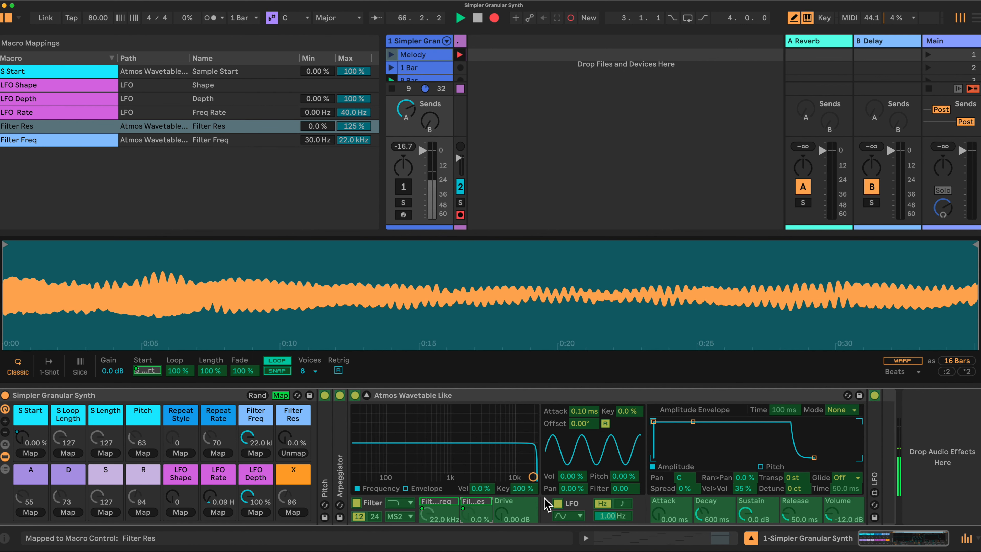
Step: Map Simpler's LFO rate, LFO Pan amount, LFO Filter amount and Ran>Pan to the X macro
{"action": "left_click", "coordinate": [610, 518]}
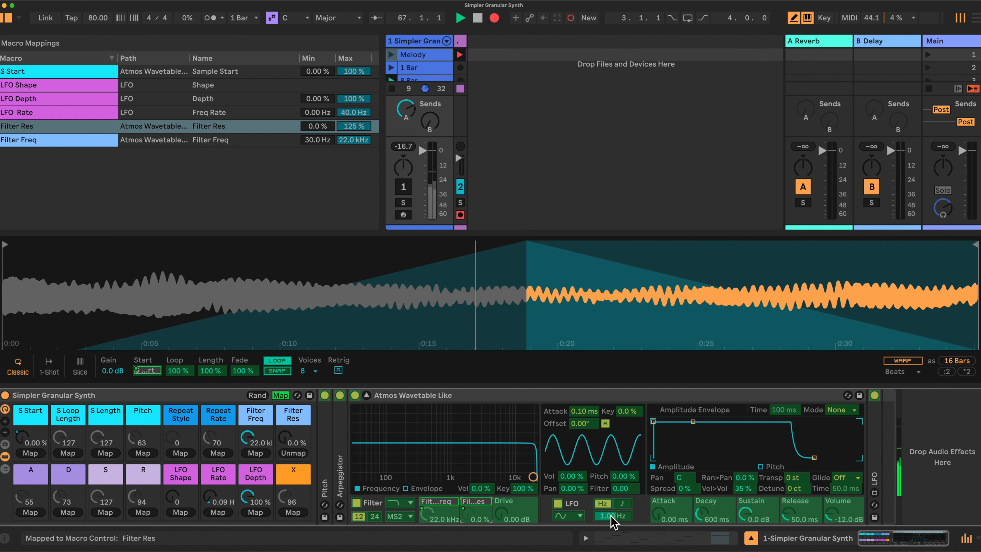
{"action": "left_click", "coordinate": [294, 512]}
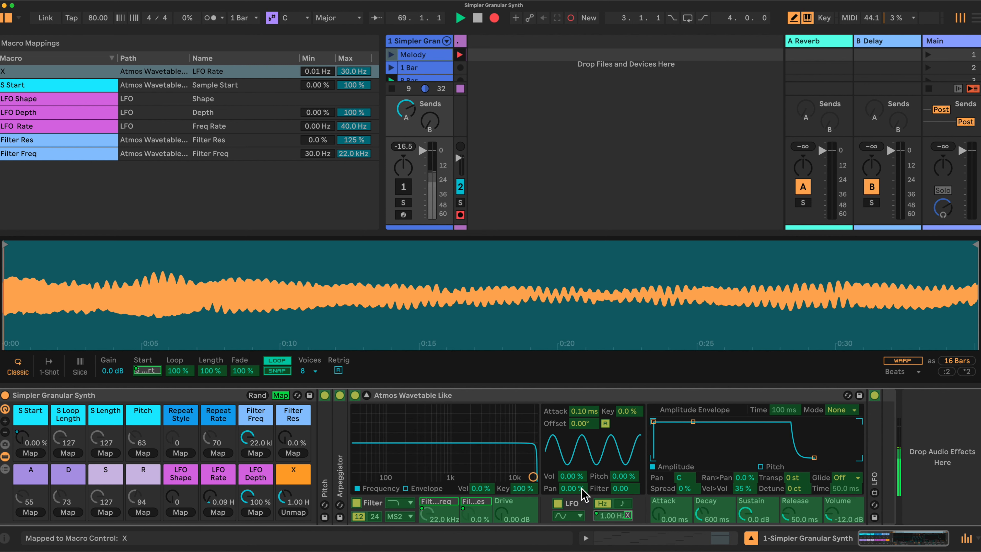
{"action": "left_click", "coordinate": [572, 489]}
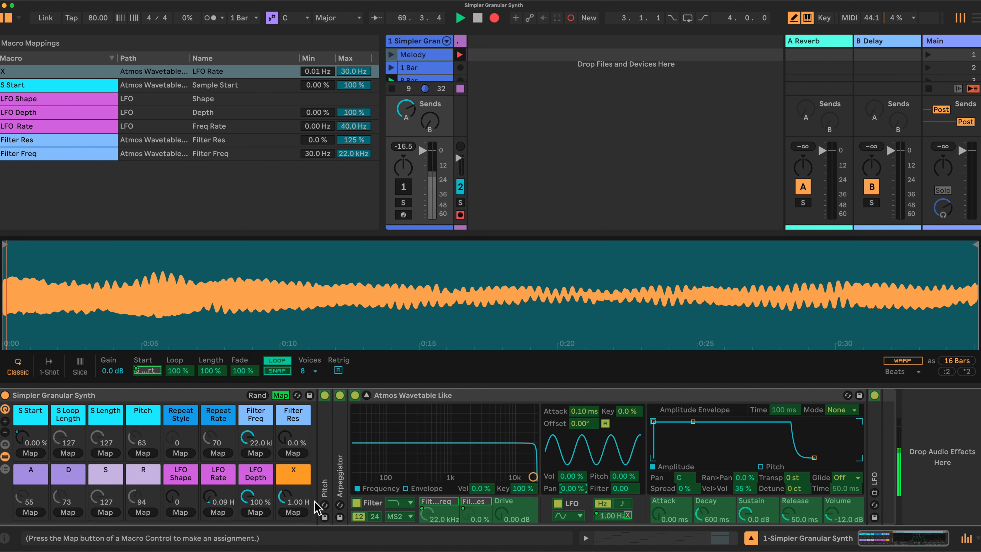
{"action": "left_click", "coordinate": [294, 511]}
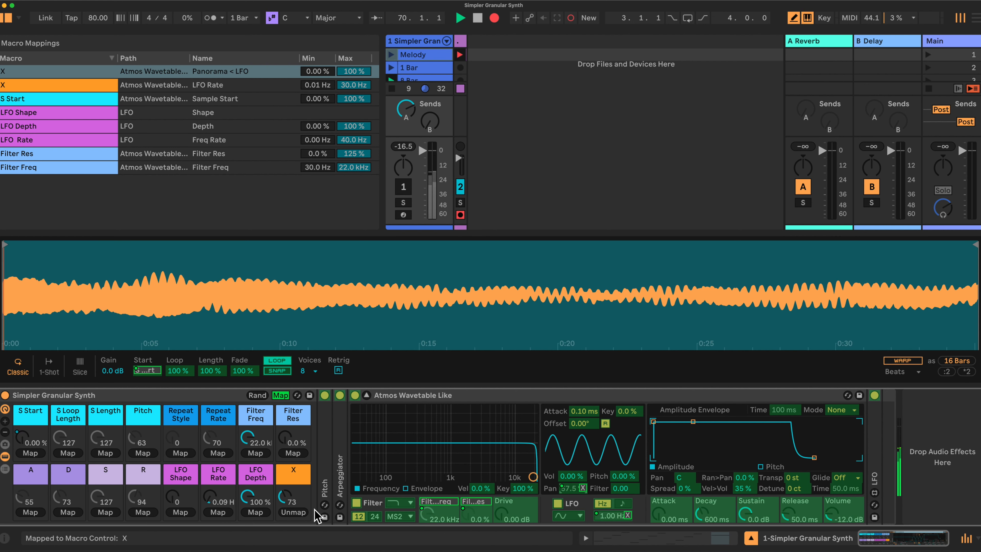
{"action": "left_click", "coordinate": [622, 488]}
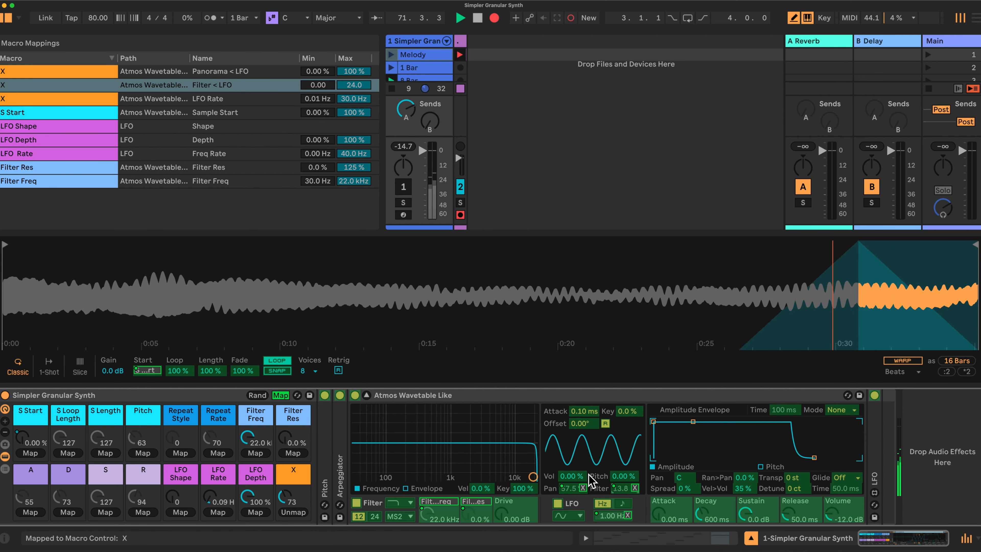
{"action": "left_click", "coordinate": [749, 478]}
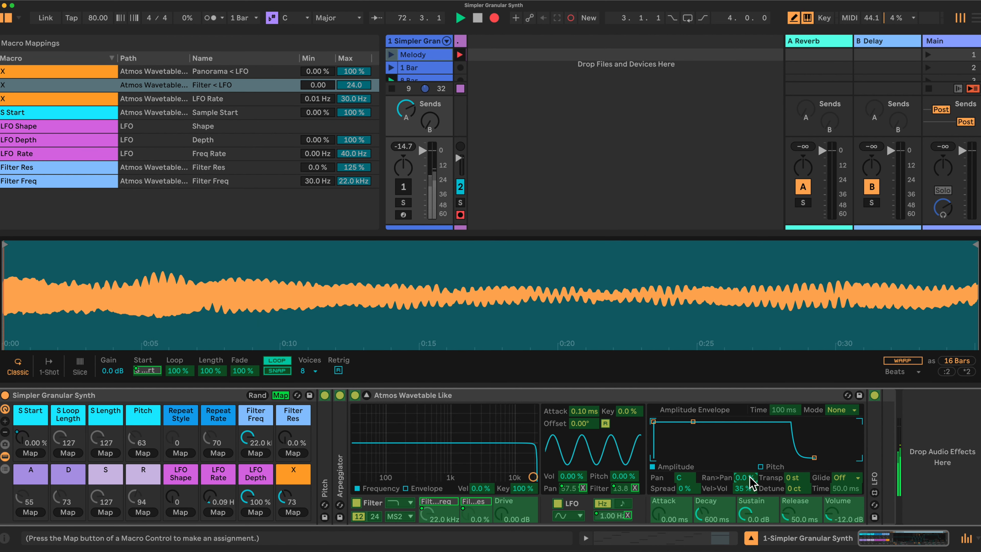
{"action": "left_click", "coordinate": [292, 512]}
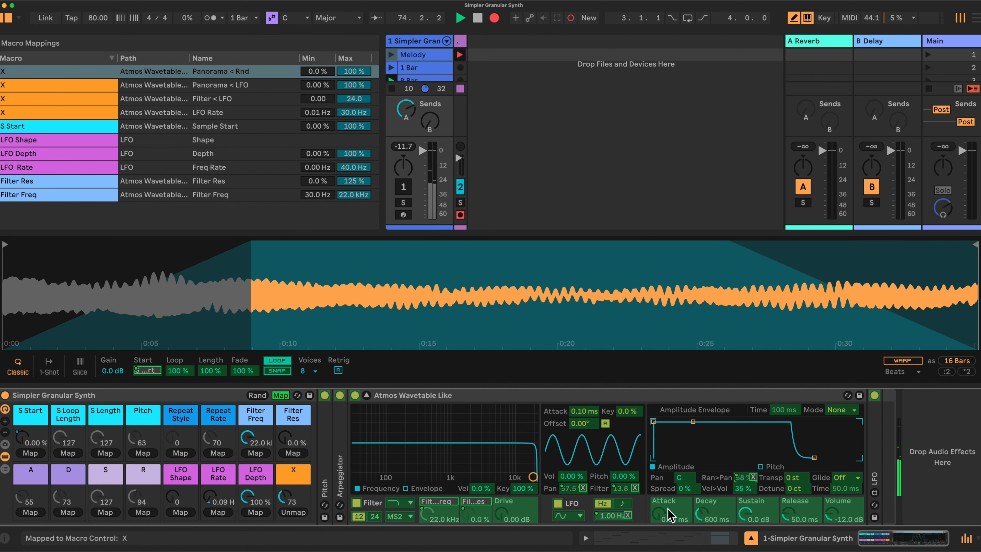
Step: Map the amplitude envelope's Attack, Decay, Sustain and Release to the A, D, S and R macros respectively
{"action": "left_click", "coordinate": [30, 512]}
{"action": "left_click", "coordinate": [672, 513]}
{"action": "left_click", "coordinate": [711, 515]}
{"action": "left_click", "coordinate": [68, 512]}
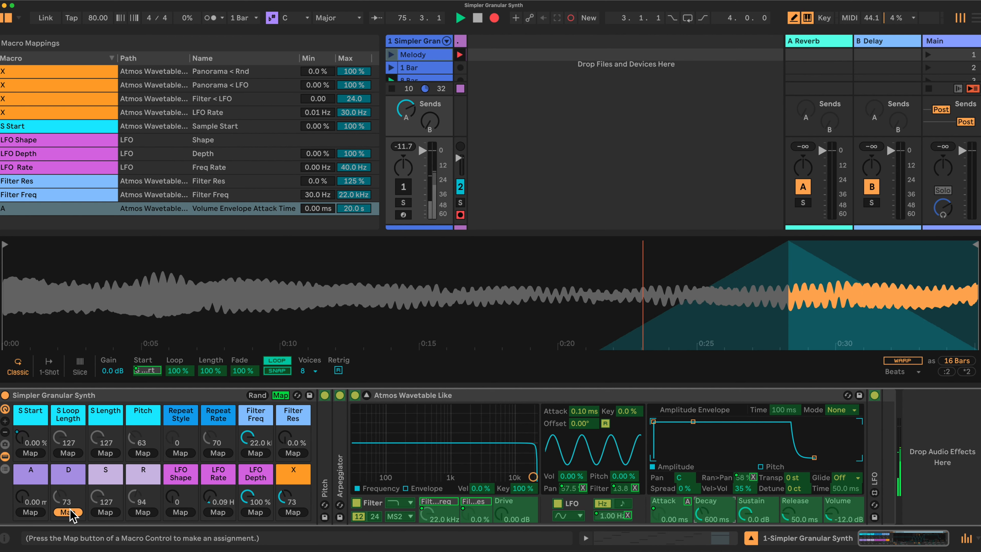
{"action": "left_click", "coordinate": [757, 522]}
{"action": "left_click", "coordinate": [105, 512]}
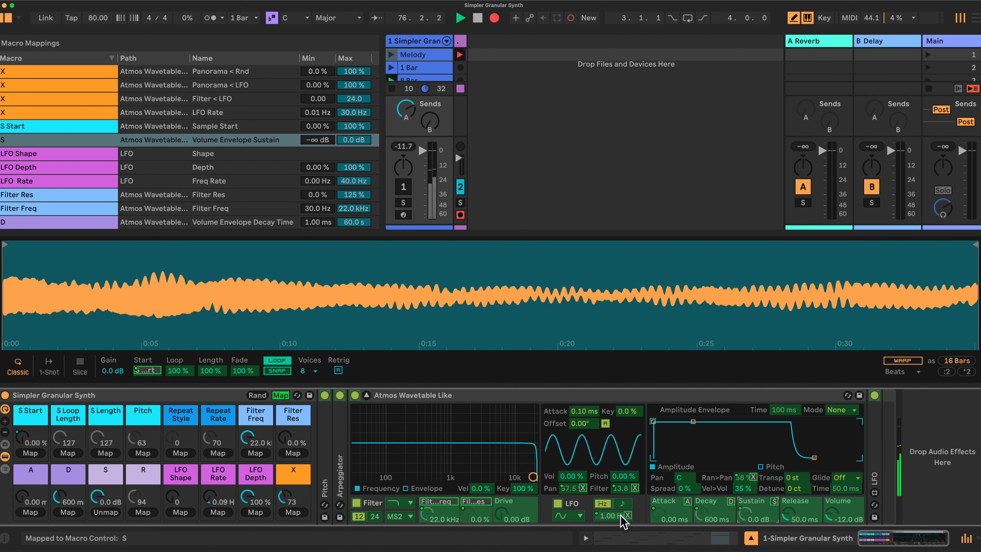
{"action": "left_click", "coordinate": [792, 516]}
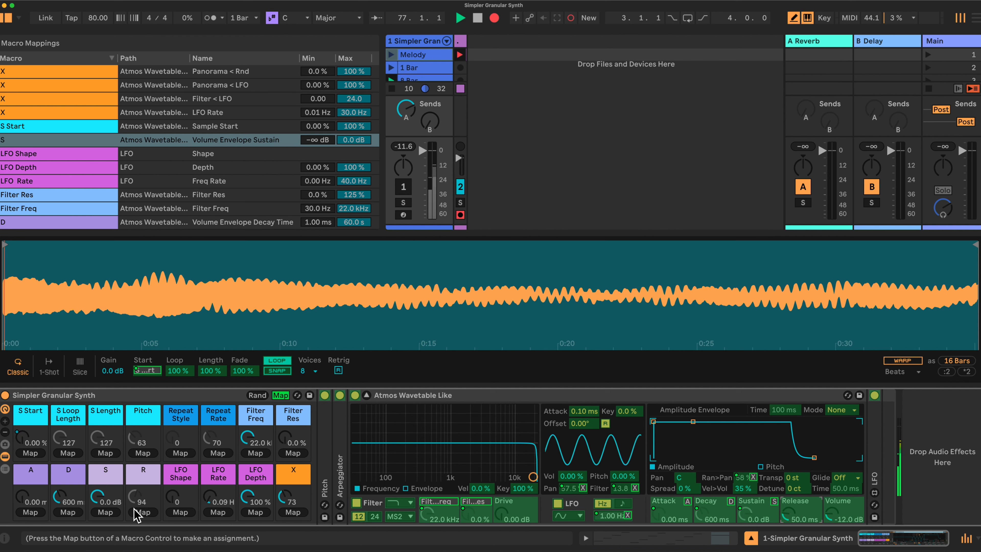
{"action": "left_click", "coordinate": [142, 513]}
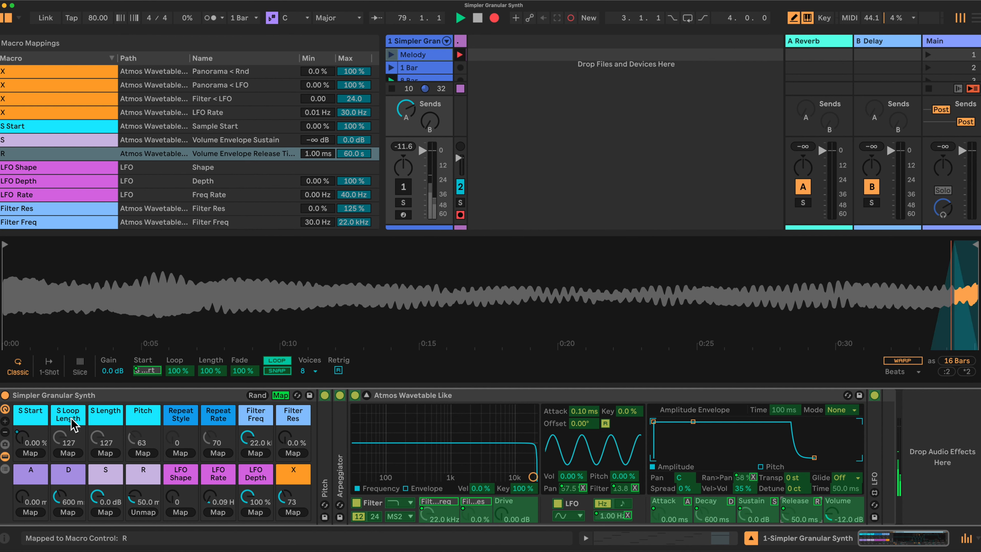
Step: Map Simpler's Loop to the S Loop Length macro and its Length to S Length, and leave mapping mode
{"action": "left_click", "coordinate": [184, 370]}
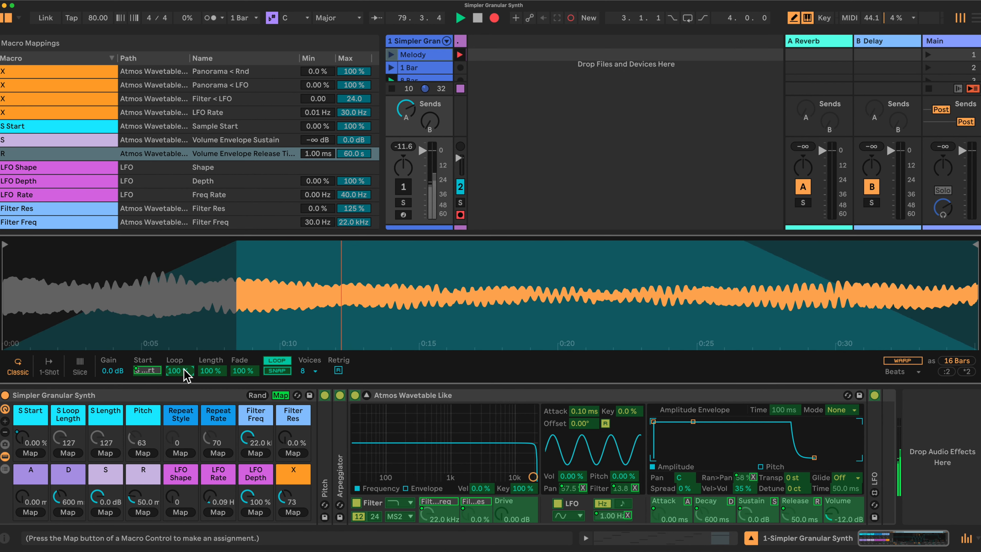
{"action": "left_click", "coordinate": [67, 453]}
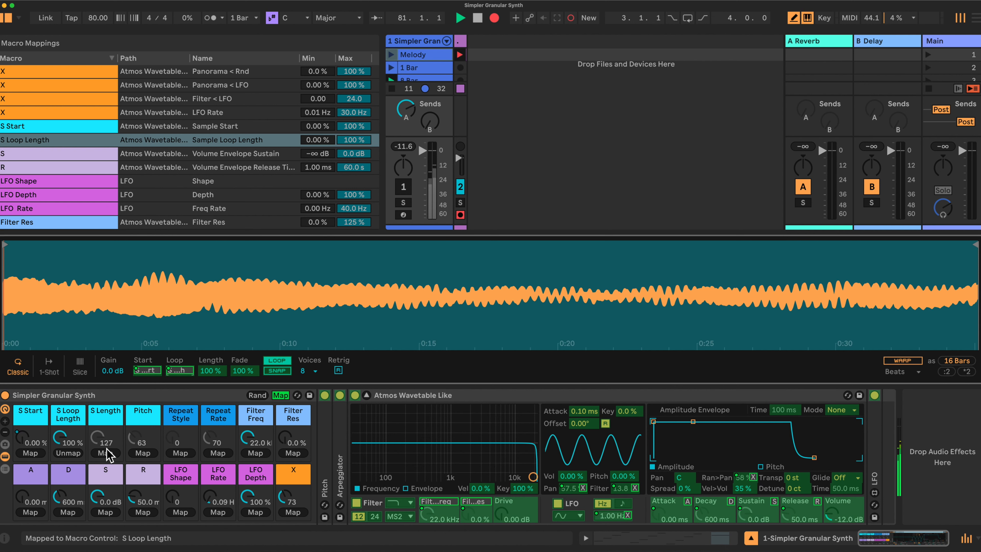
{"action": "left_click", "coordinate": [219, 370]}
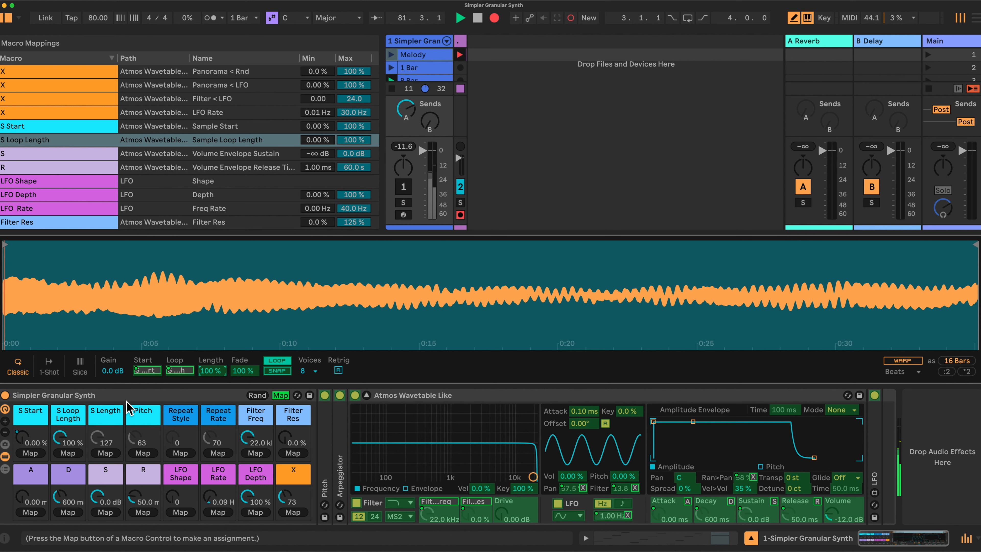
{"action": "left_click", "coordinate": [105, 453]}
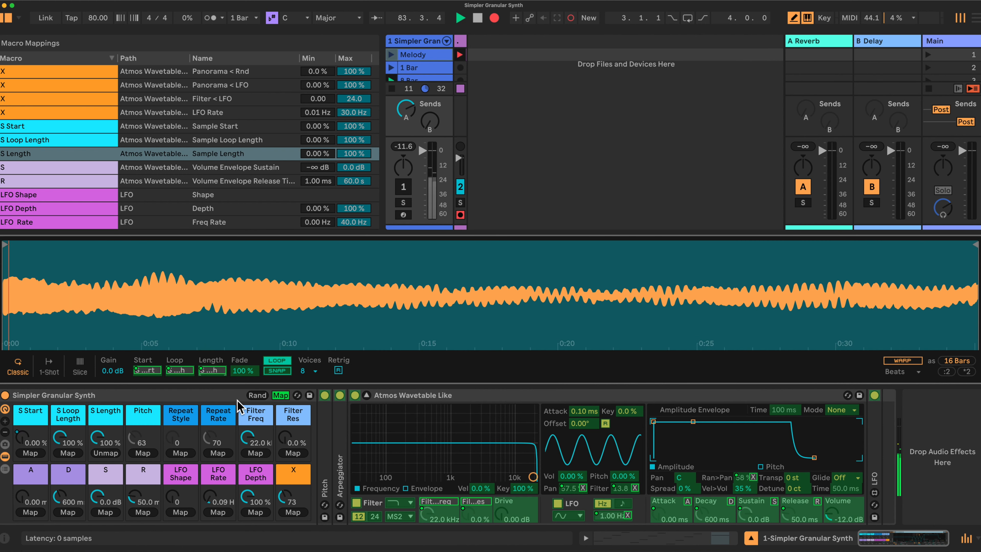
{"action": "left_click", "coordinate": [281, 395]}
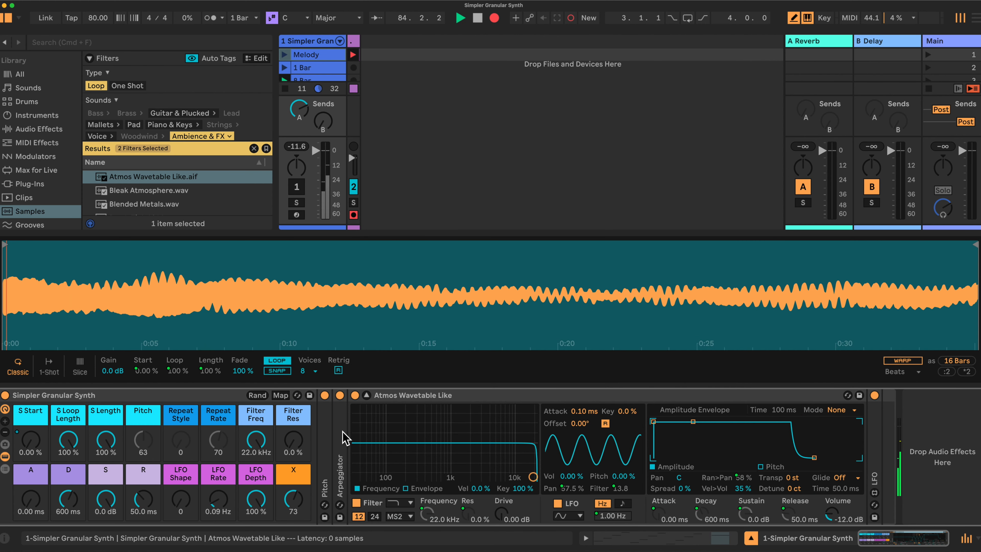
Step: Expand the Arpeggiator device and set its Steps to 1
{"action": "double_click", "coordinate": [340, 437]}
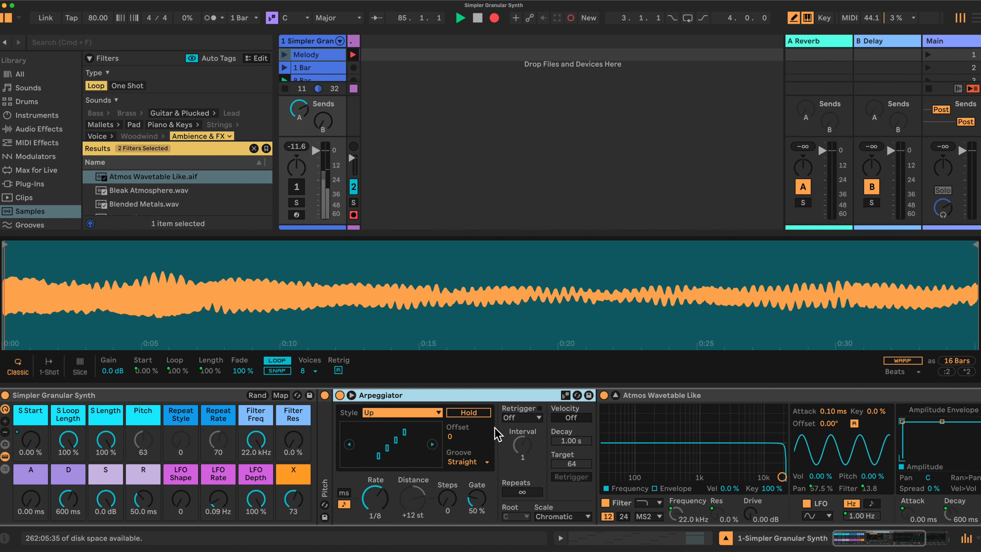
{"action": "left_click", "coordinate": [448, 500]}
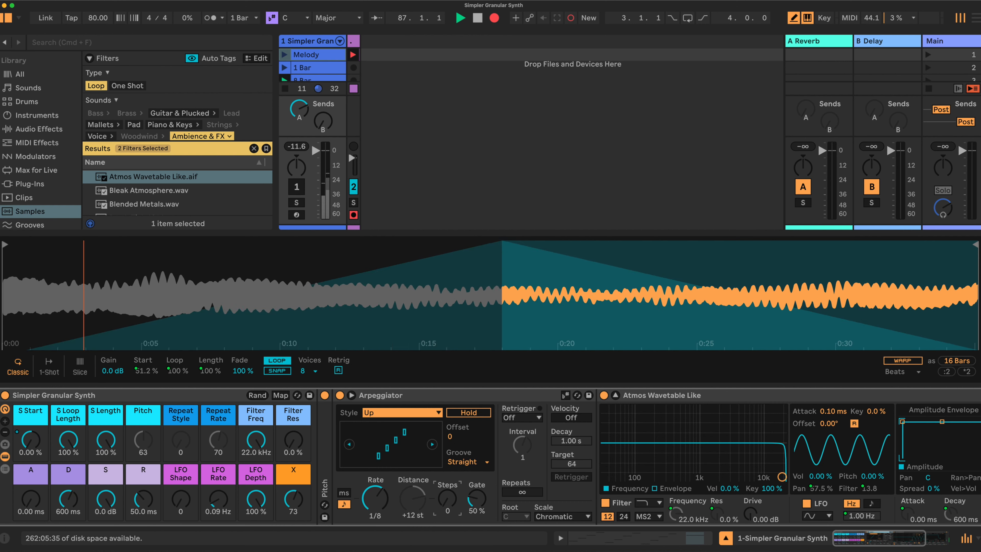
{"action": "left_click_drag", "start_coordinate": [448, 501], "coordinate": [448, 493]}
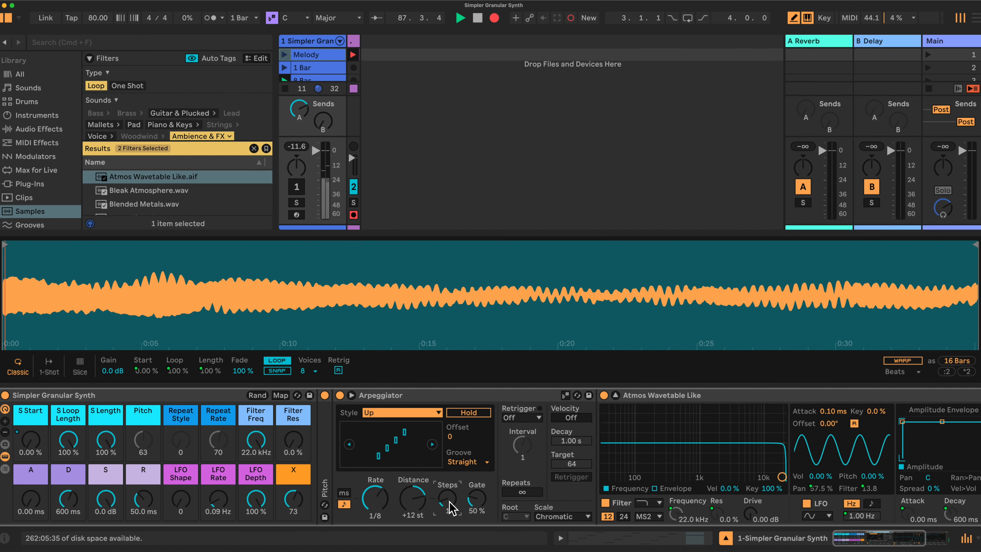
Step: Map the Arpeggiator's transpose Distance to the X macro
{"action": "left_click", "coordinate": [280, 395]}
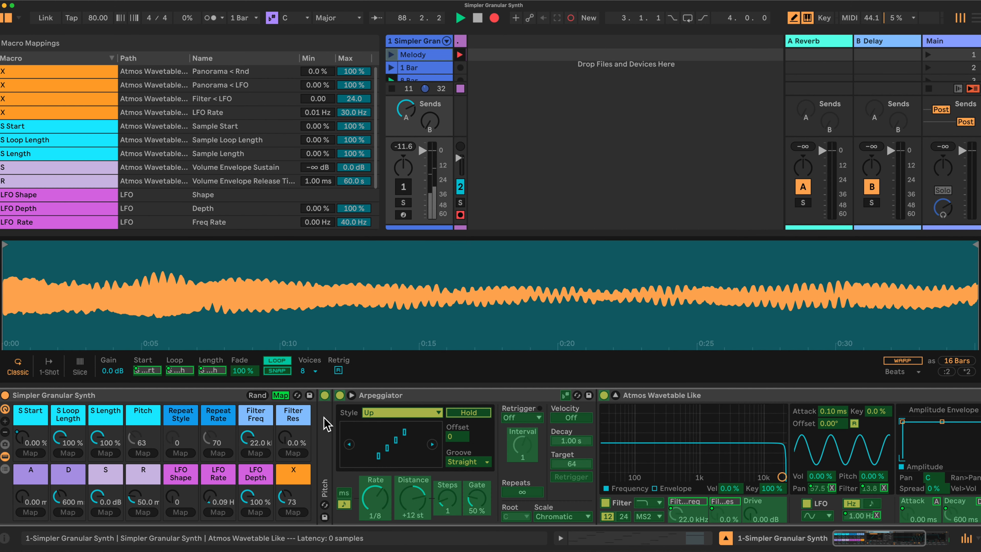
{"action": "left_click", "coordinate": [417, 506]}
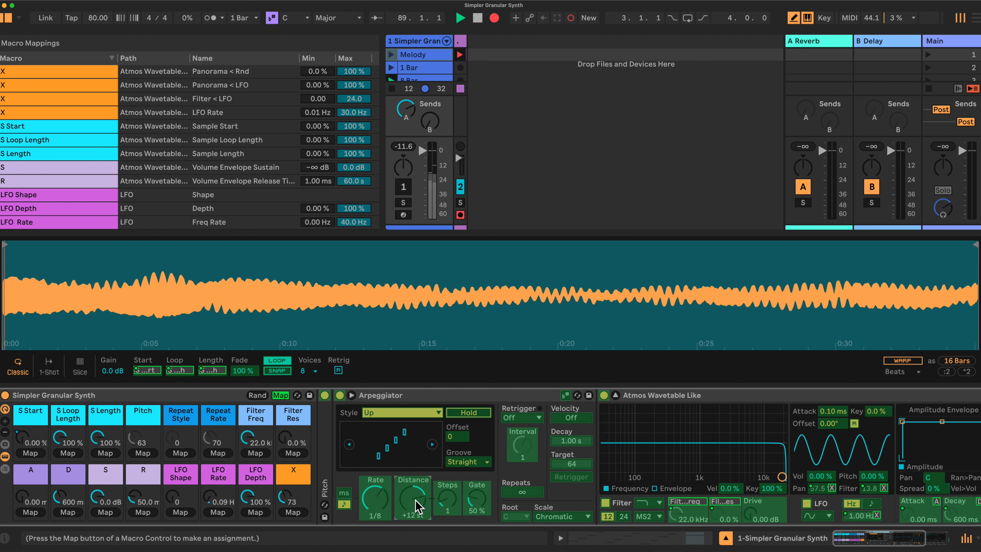
{"action": "left_click", "coordinate": [294, 513]}
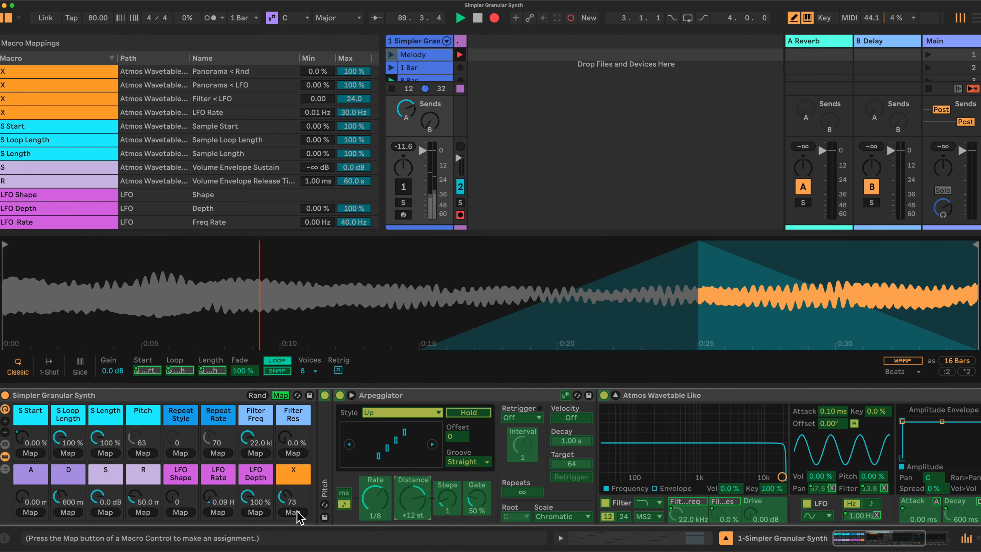
Step: Map the Arpeggiator's Rate to the Repeat Rate macro and its Style to the Repeat Style macro
{"action": "left_click", "coordinate": [373, 502]}
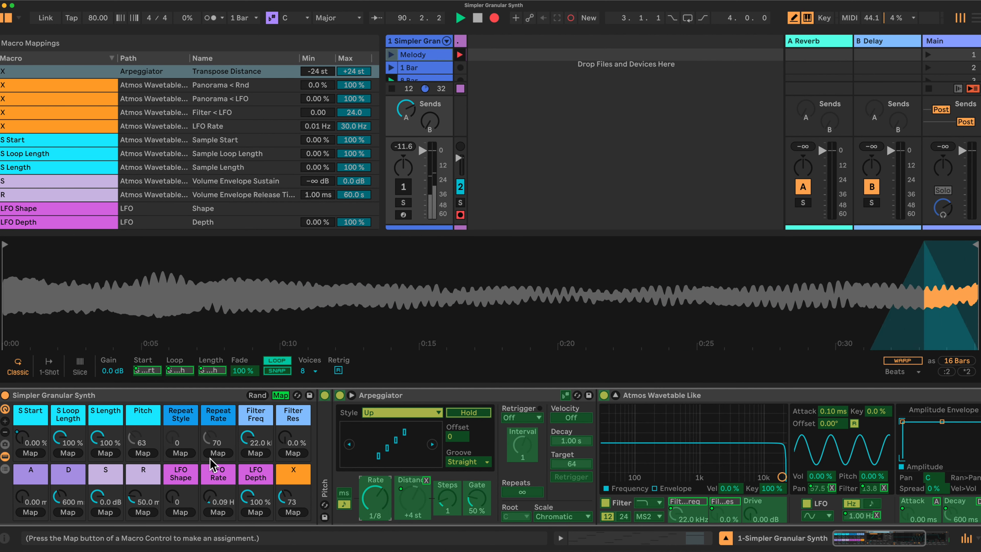
{"action": "left_click", "coordinate": [218, 454]}
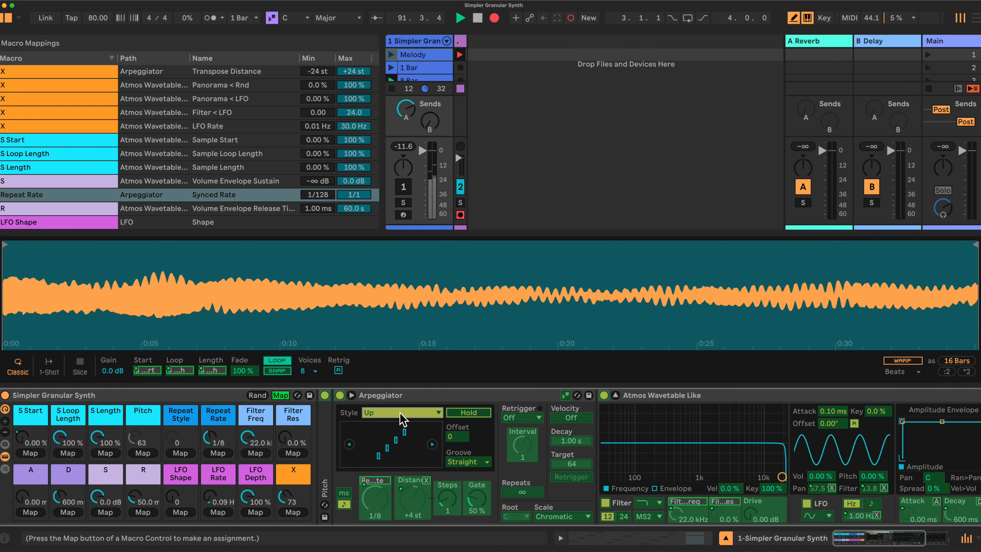
{"action": "left_click", "coordinate": [180, 454]}
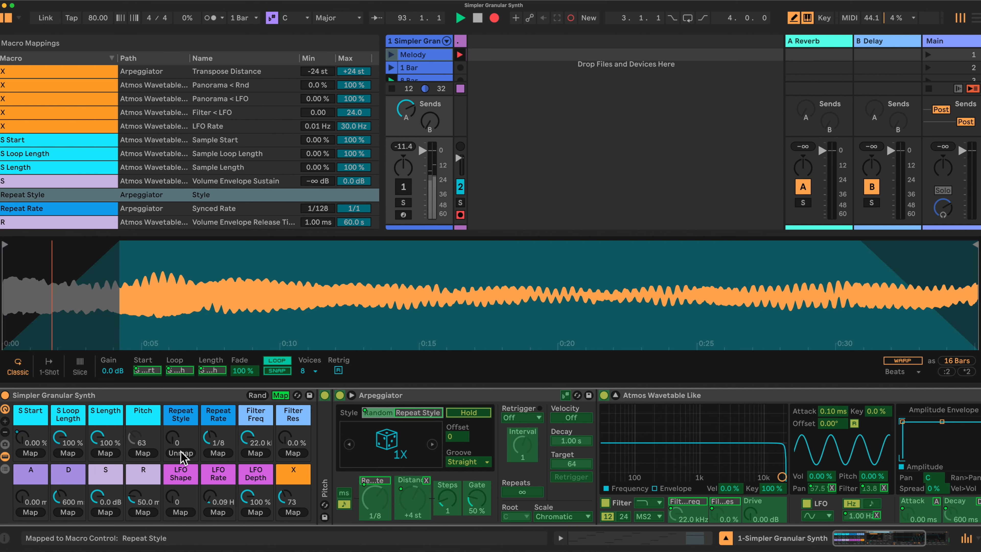
Step: Expand the Pitch device, map its Pitch control to the Pitch macro, and leave mapping mode
{"action": "double_click", "coordinate": [322, 433]}
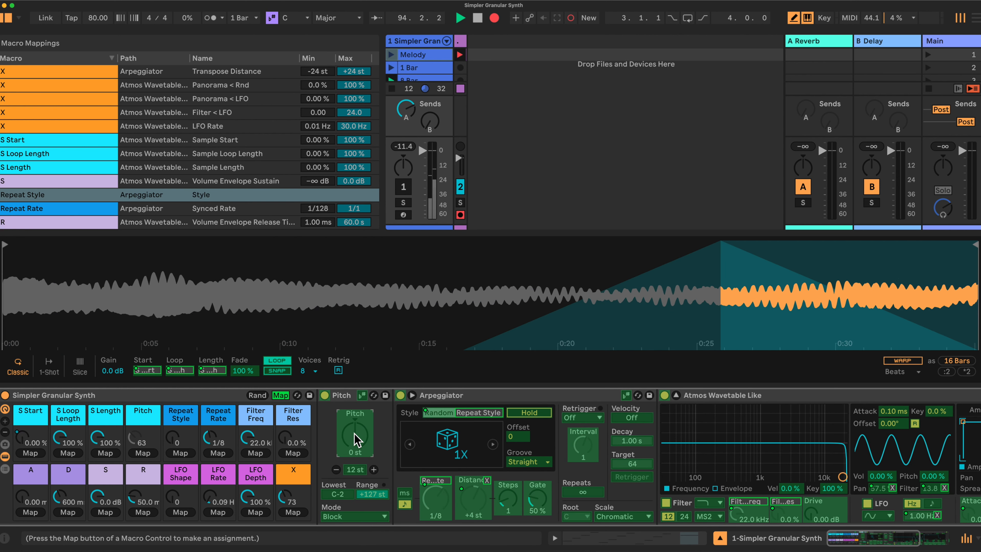
{"action": "left_click", "coordinate": [143, 452]}
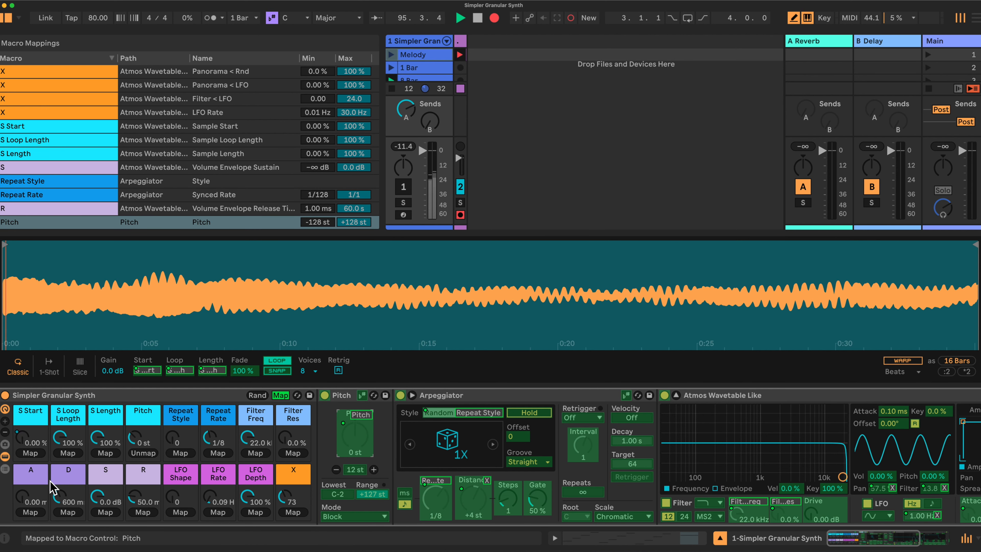
{"action": "left_click", "coordinate": [281, 395]}
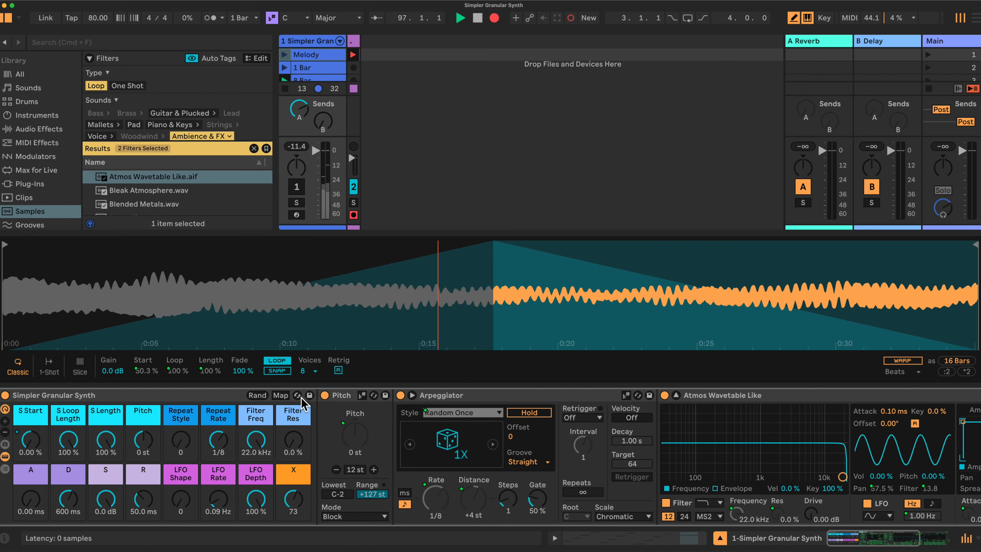
Step: Collapse the Pitch and Arpeggiator devices and return Simpler's sample display to its compact device view
{"action": "double_click", "coordinate": [350, 396]}
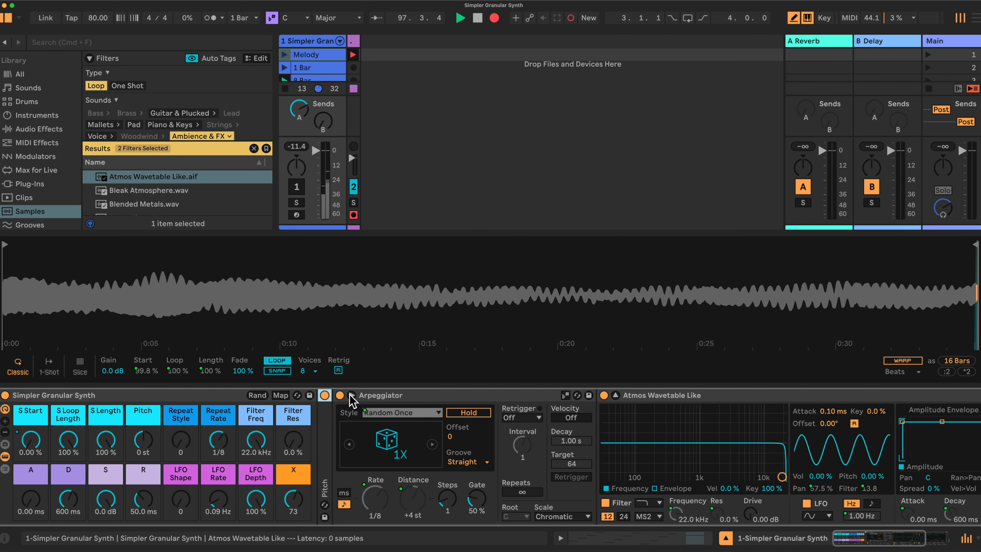
{"action": "double_click", "coordinate": [412, 397]}
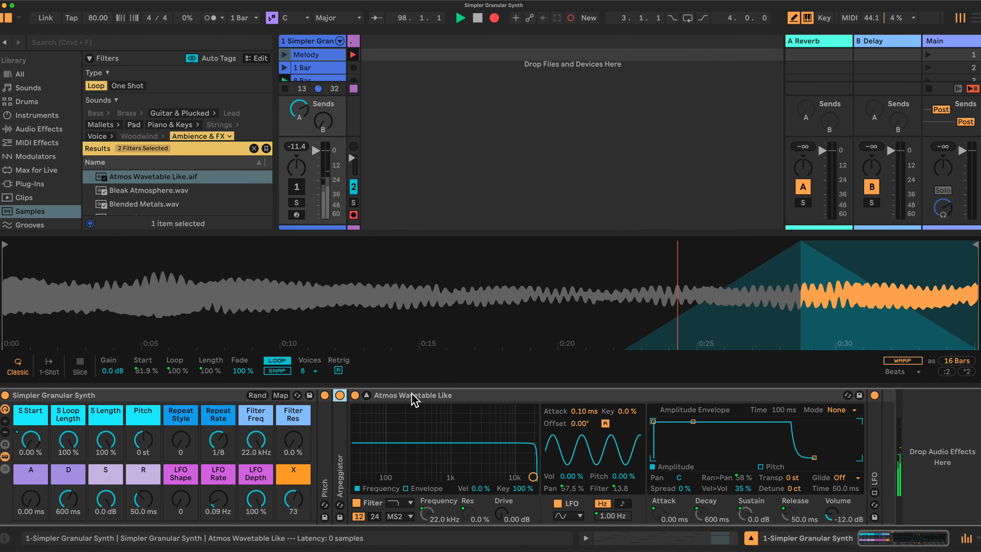
{"action": "left_click", "coordinate": [365, 395]}
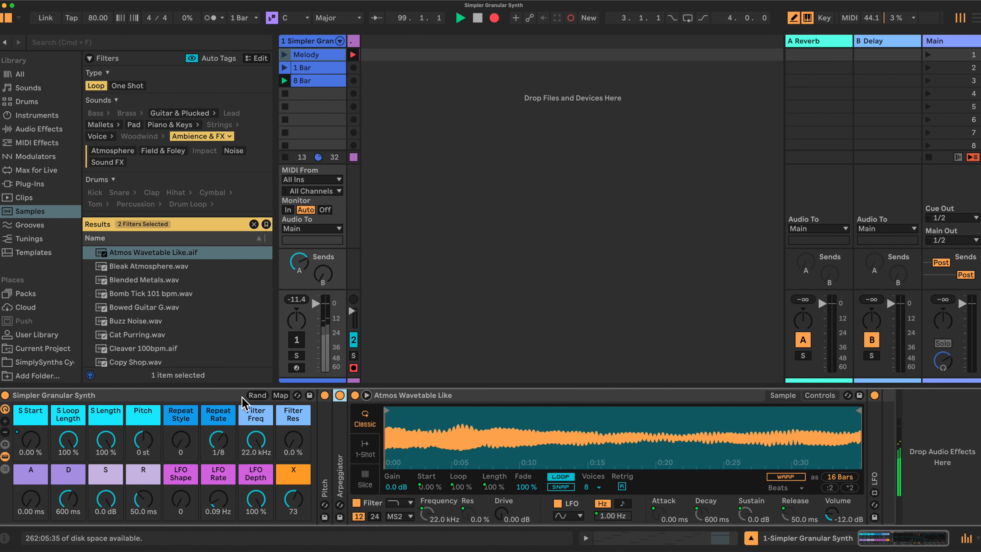
{"action": "left_click", "coordinate": [281, 395]}
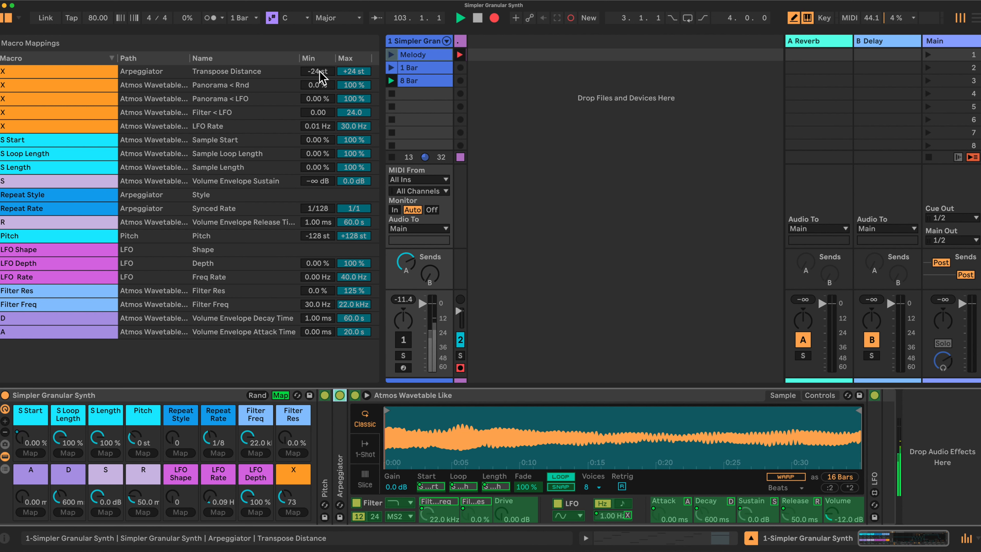
{"action": "double_click", "coordinate": [341, 432]}
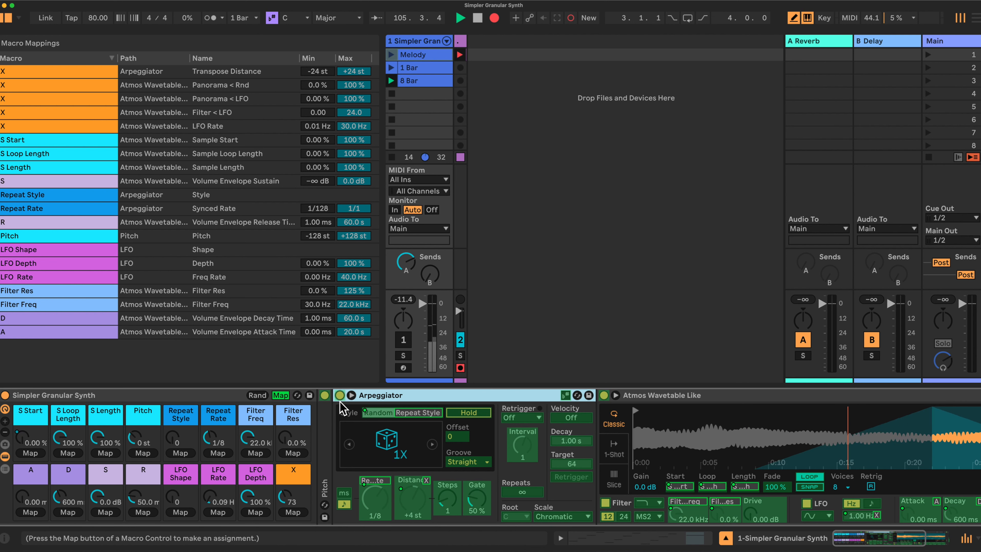
{"action": "left_click", "coordinate": [218, 452]}
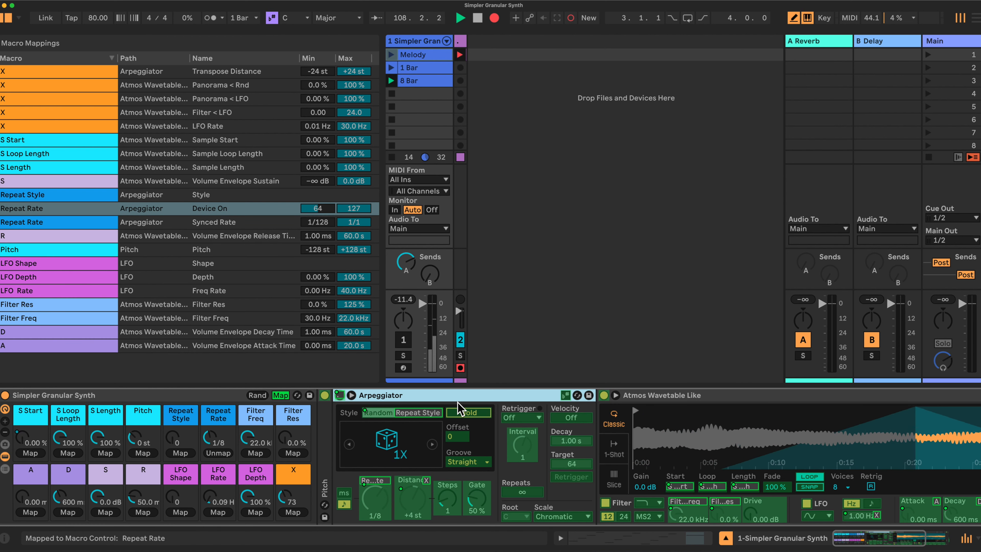
{"action": "double_click", "coordinate": [453, 394]}
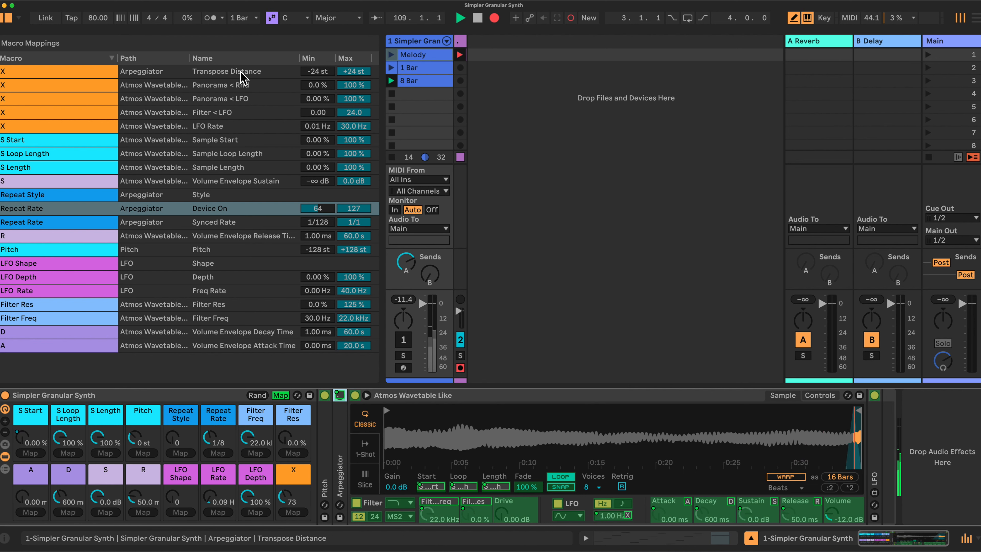
Step: Limit the X macro's Transpose Distance range to 0 to +2 st and its Panorama < Rnd and Panorama < LFO maximums to 25 %
{"action": "left_click", "coordinate": [252, 74]}
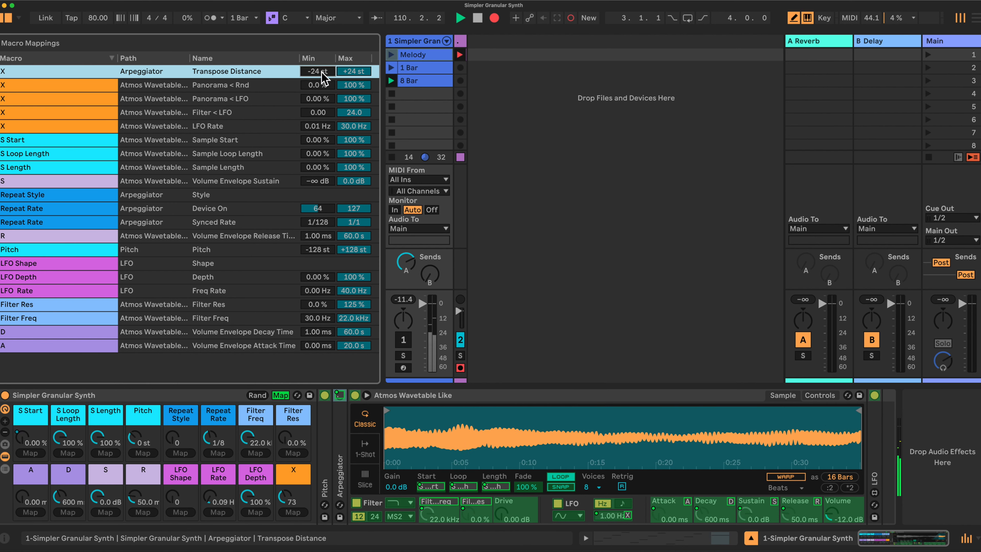
{"action": "left_click", "coordinate": [348, 73]}
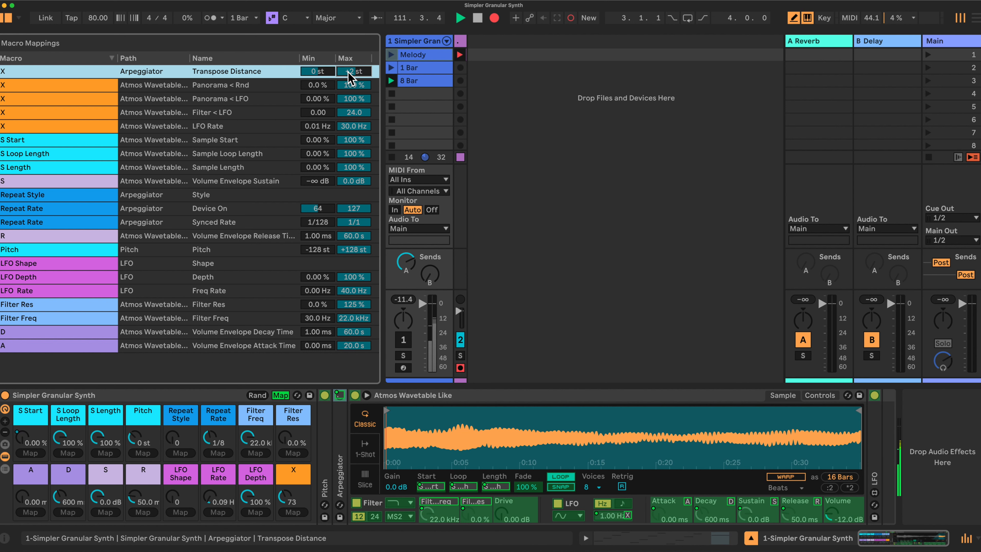
{"action": "double_click", "coordinate": [339, 488]}
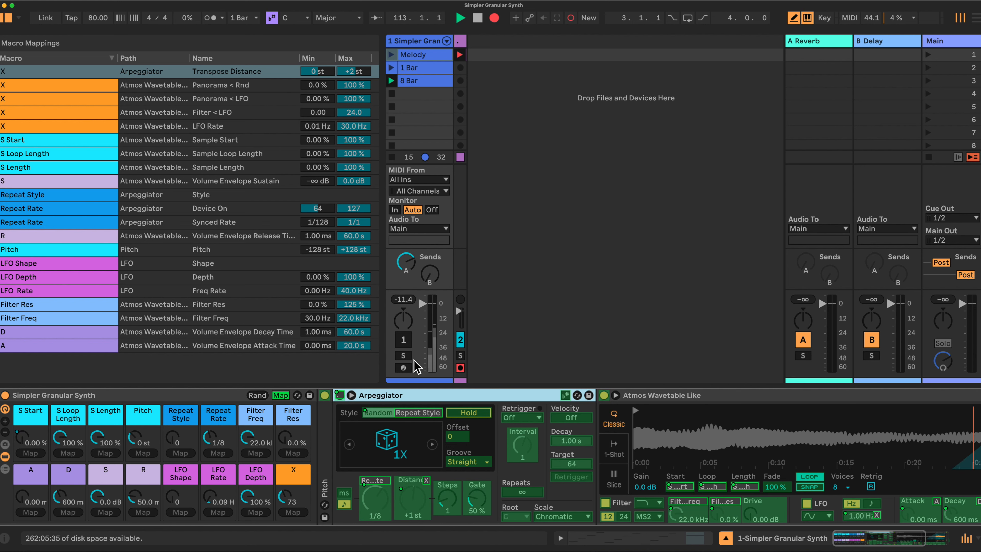
{"action": "double_click", "coordinate": [431, 397]}
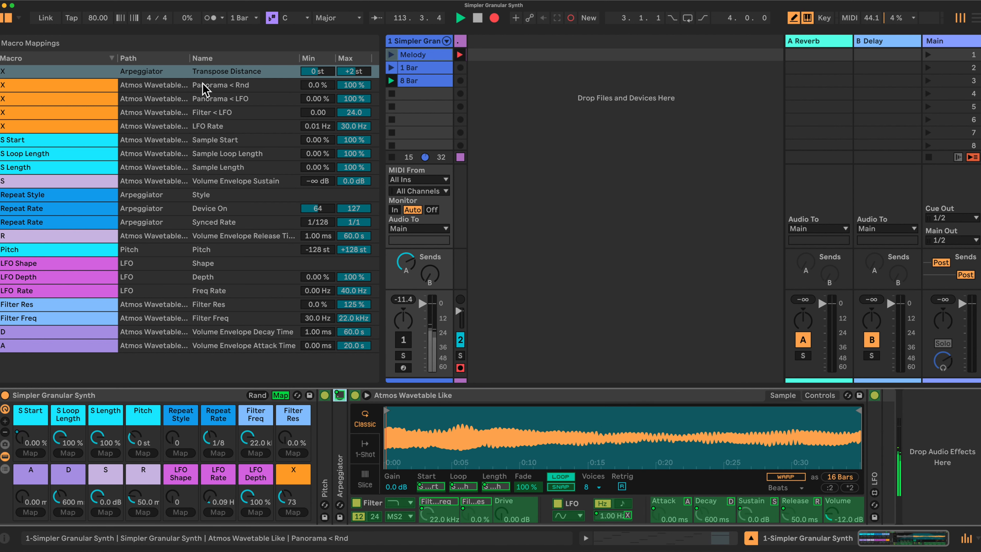
{"action": "left_click", "coordinate": [356, 88]}
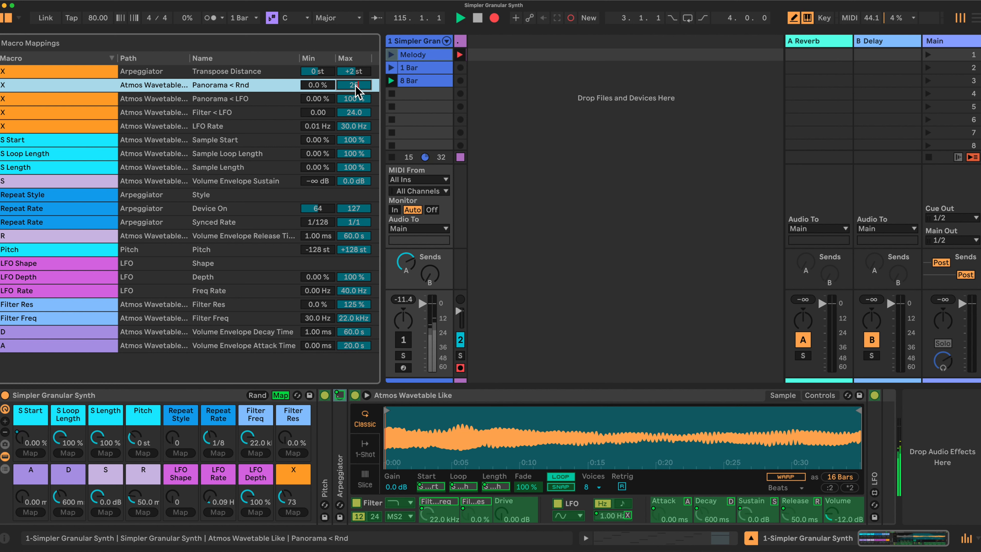
{"action": "left_click", "coordinate": [359, 100]}
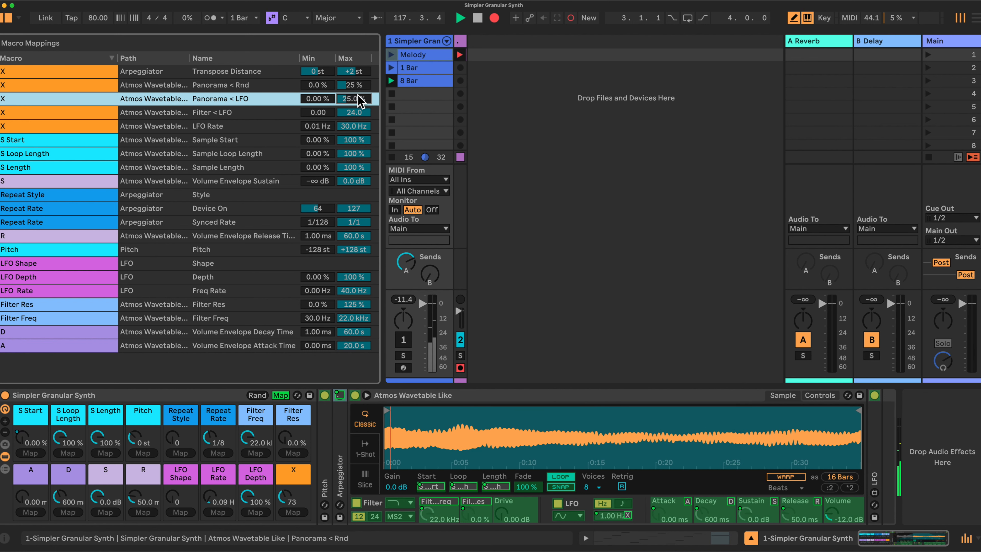
Step: Remove Simpler's LFO Rate mapping from the X macro and map that parameter to the LFO Rate macro instead
{"action": "left_click", "coordinate": [355, 125]}
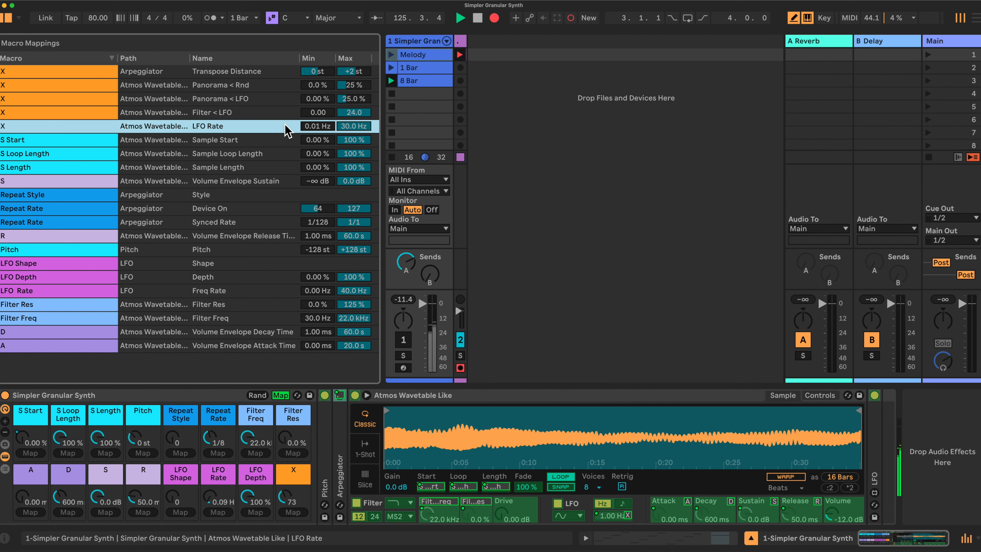
{"action": "key", "text": "Delete"}
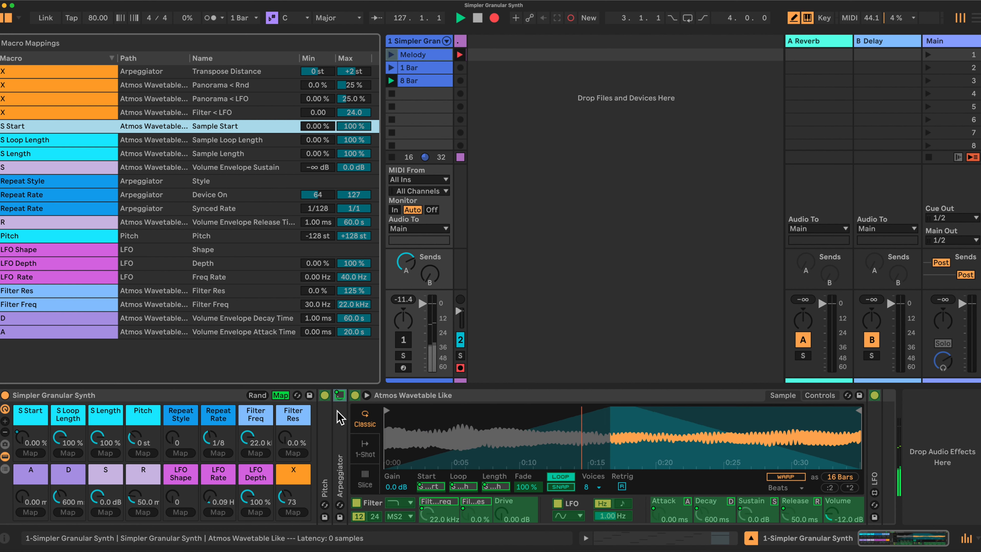
{"action": "left_click", "coordinate": [610, 516]}
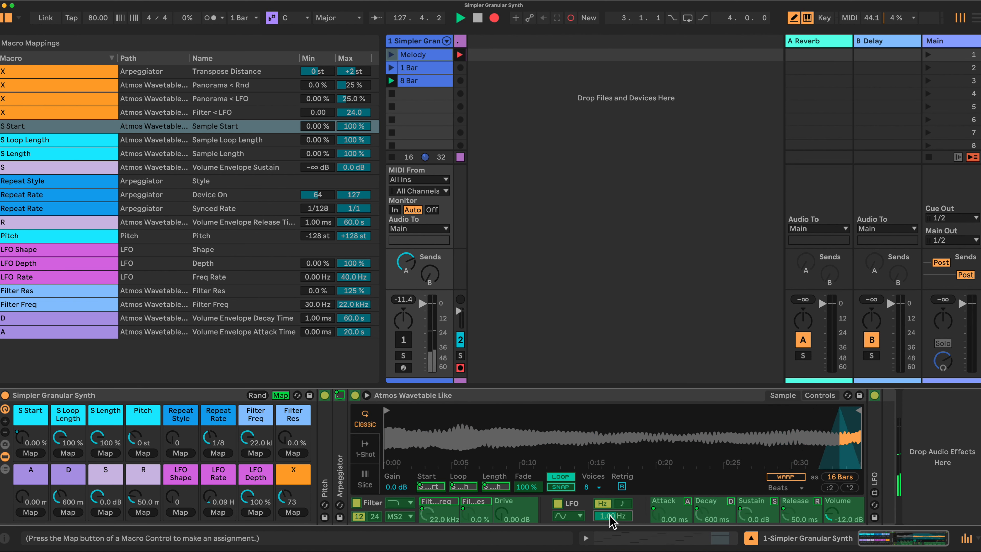
{"action": "left_click", "coordinate": [218, 512]}
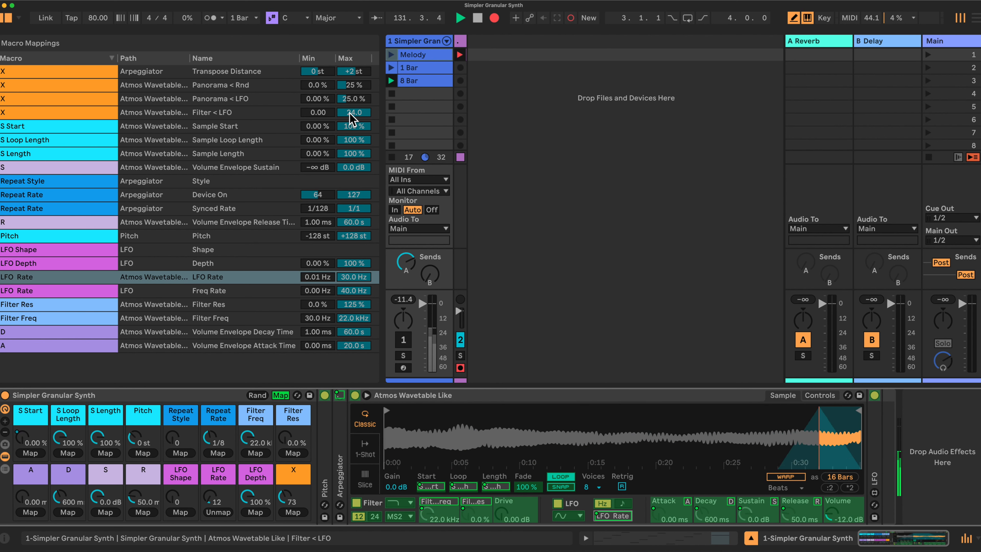
Step: Limit the Sample Start mapping to a minimum of 1 % and a maximum of 99 %
{"action": "left_click", "coordinate": [354, 127]}
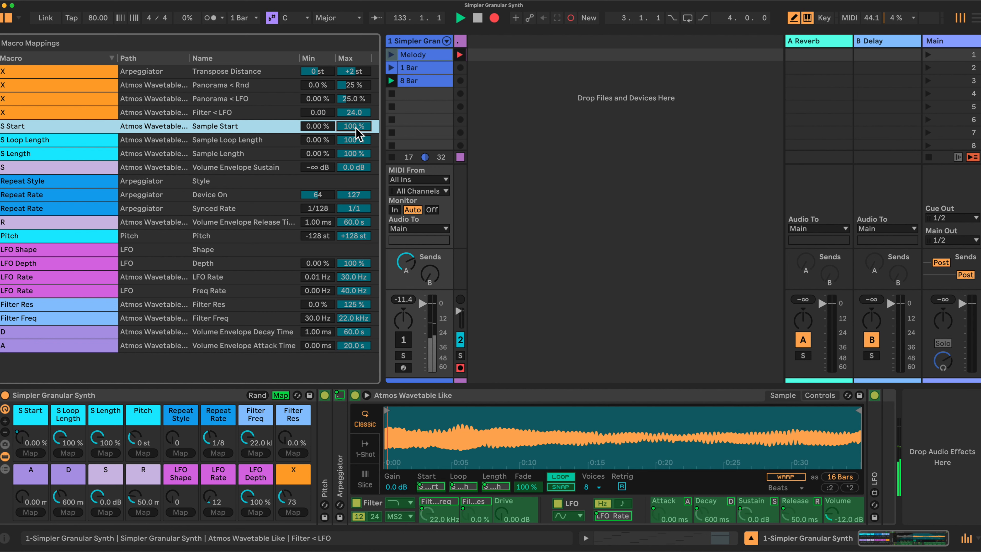
{"action": "type", "text": "99"}
{"action": "left_click", "coordinate": [311, 127]}
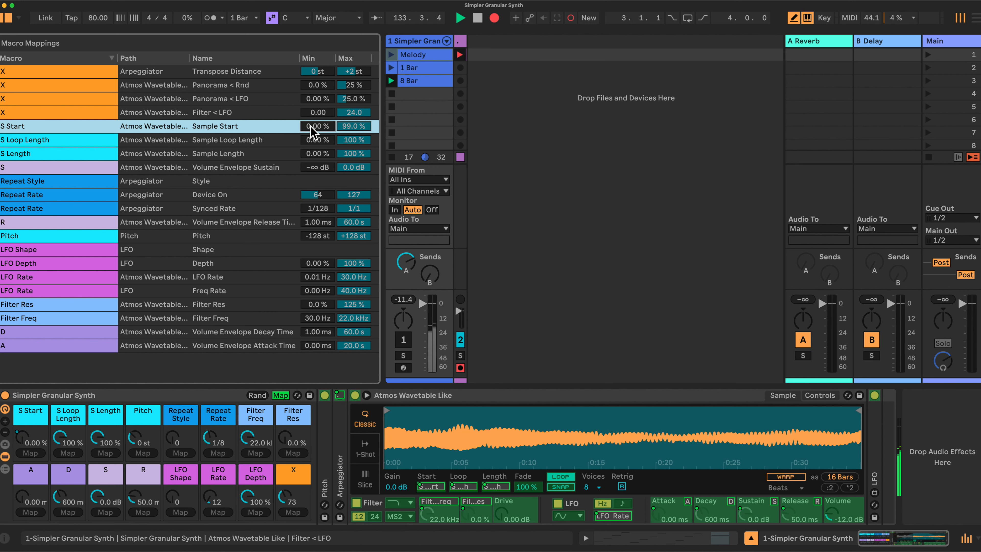
{"action": "type", "text": "1"}
{"action": "key", "text": "Return"}
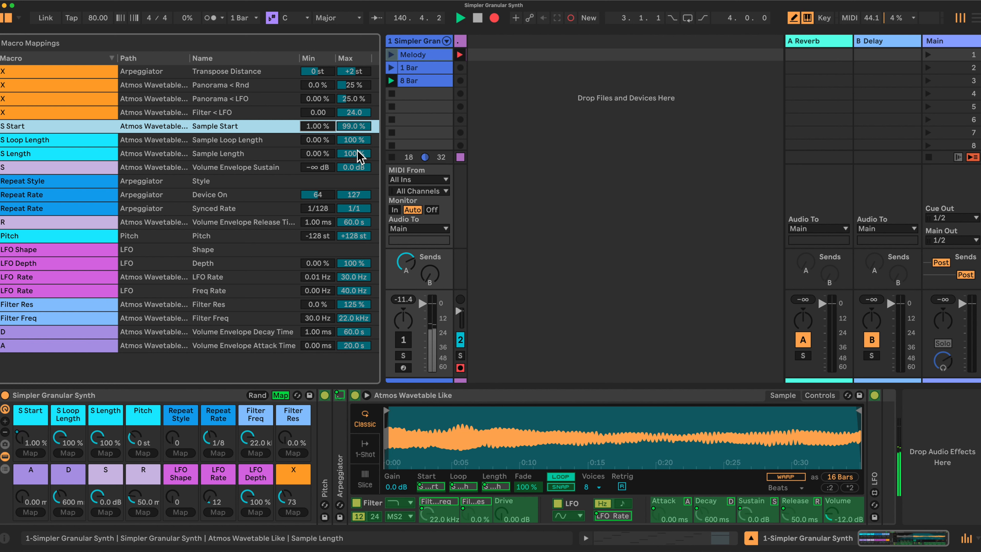
Step: Set the maximum of the Sample Length mapping to 2.54 %
{"action": "left_click", "coordinate": [335, 155]}
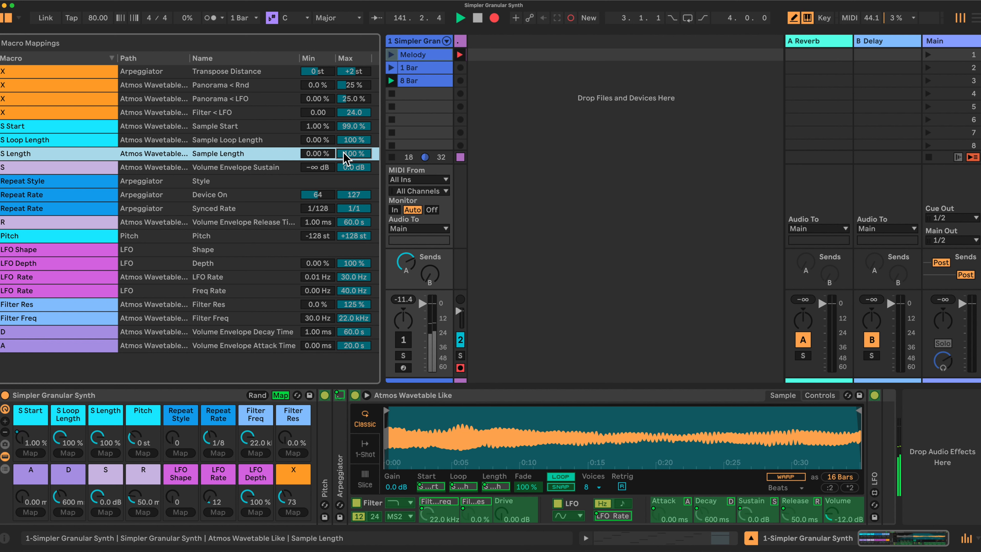
{"action": "type", "text": "2"}
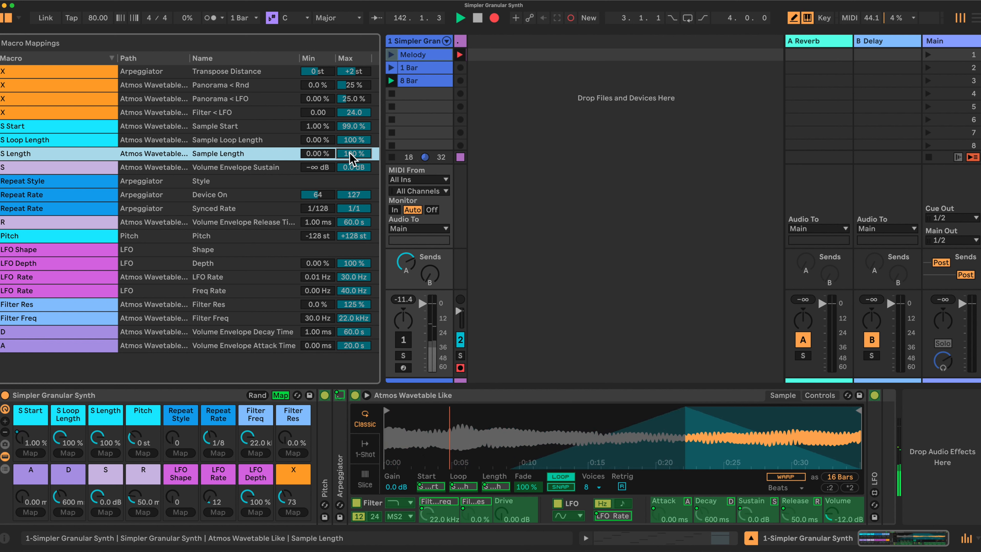
{"action": "type", "text": ".54"}
{"action": "key", "text": "Return"}
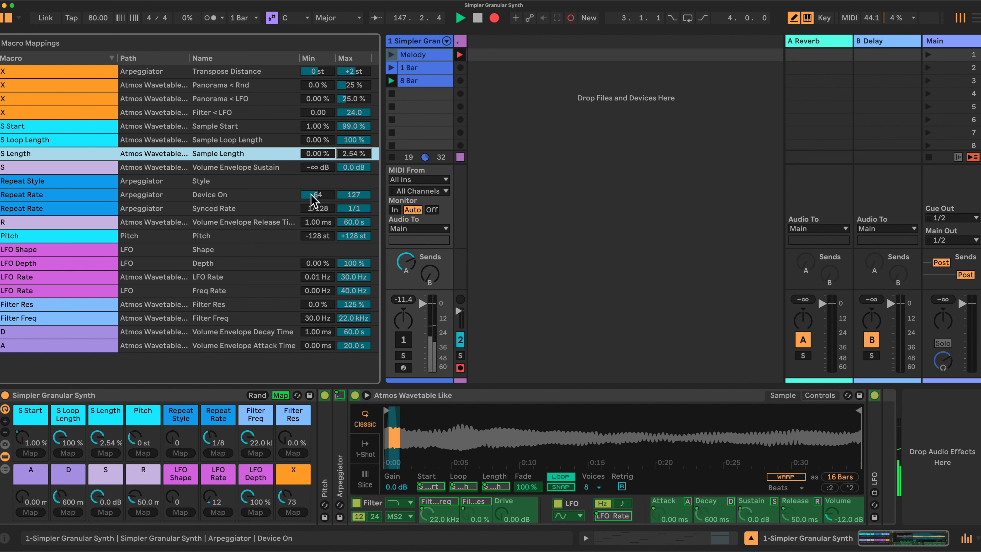
Step: Expand the Arpeggiator and set its Device On mapping to a minimum of 127 and a maximum of 120
{"action": "left_click", "coordinate": [339, 396]}
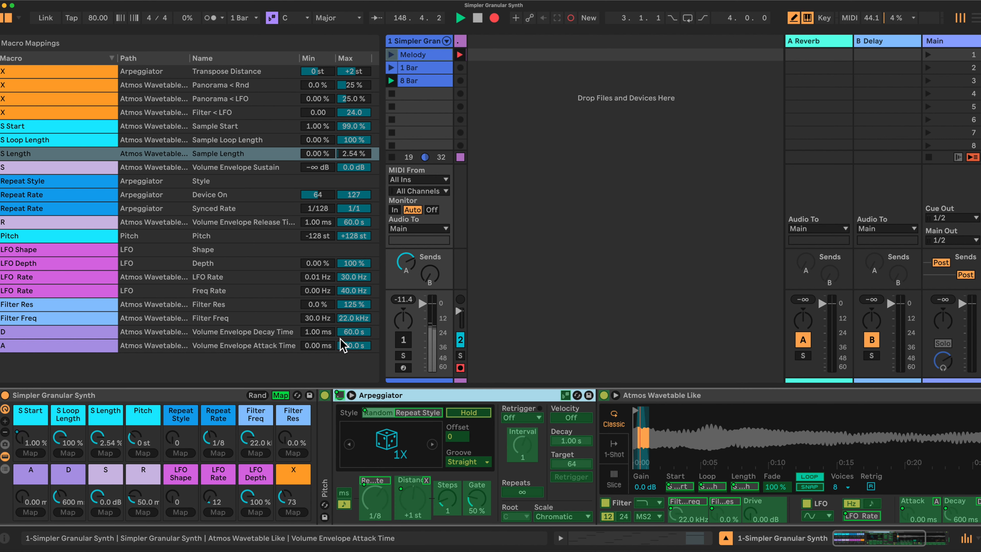
{"action": "left_click_drag", "start_coordinate": [324, 195], "coordinate": [325, 141]}
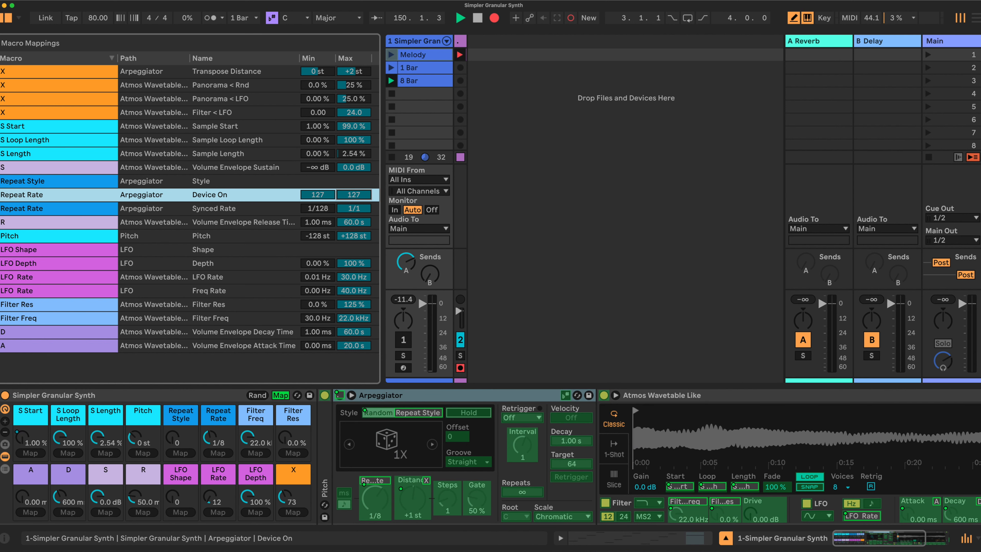
{"action": "left_click", "coordinate": [360, 193]}
{"action": "type", "text": "12"}
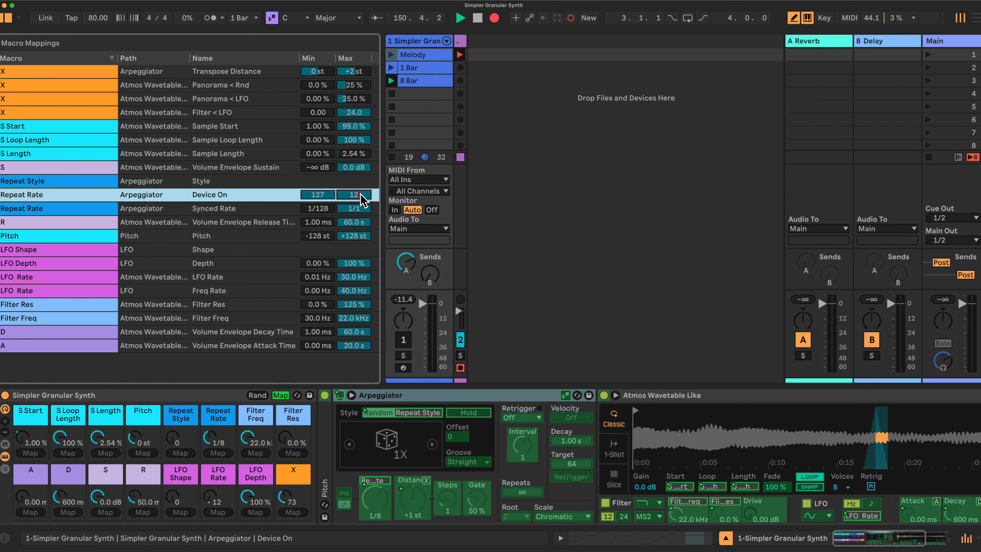
{"action": "type", "text": "0"}
{"action": "key", "text": "Return"}
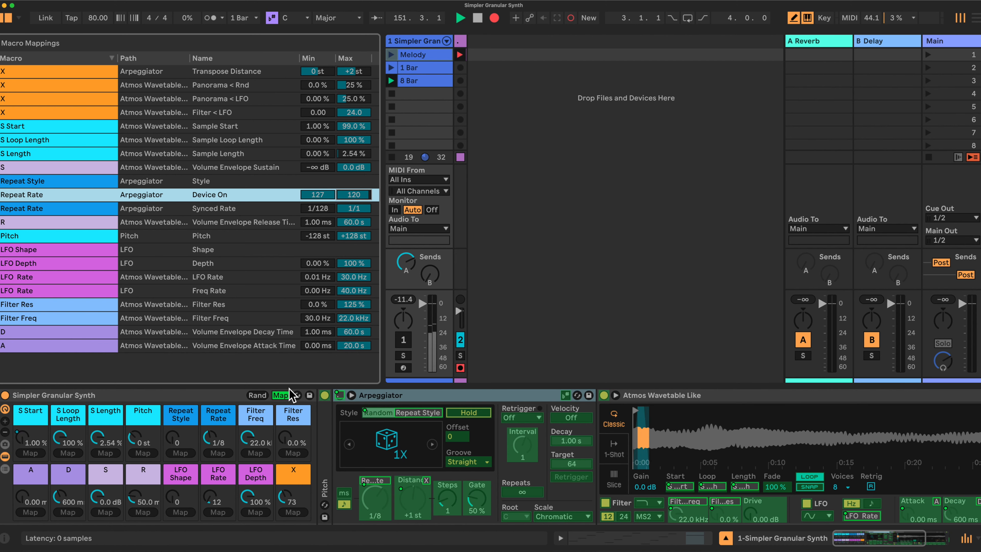
Step: Leave mapping mode and raise the Repeat Rate macro to 1/1
{"action": "left_click", "coordinate": [280, 395]}
{"action": "left_click", "coordinate": [218, 442]}
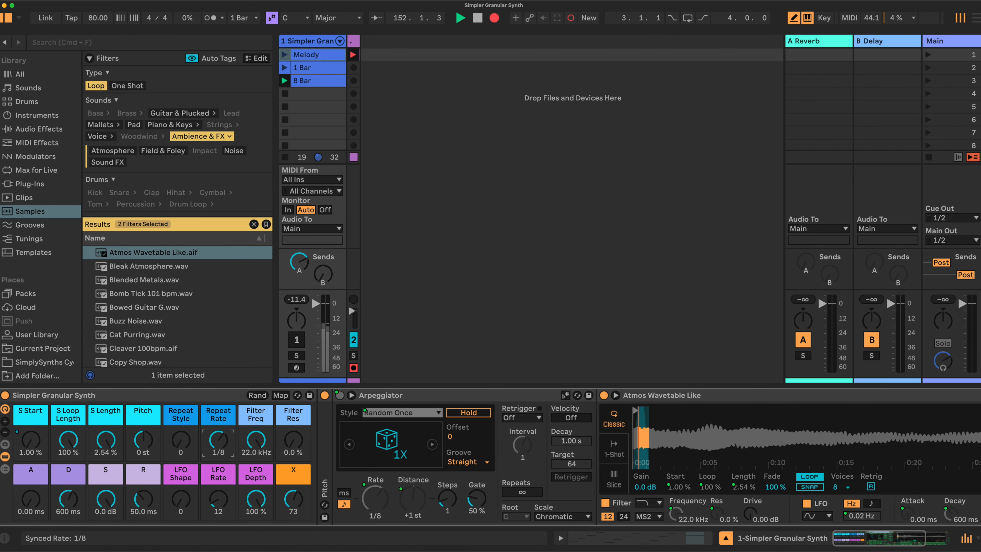
{"action": "left_click_drag", "start_coordinate": [218, 443], "coordinate": [219, 421]}
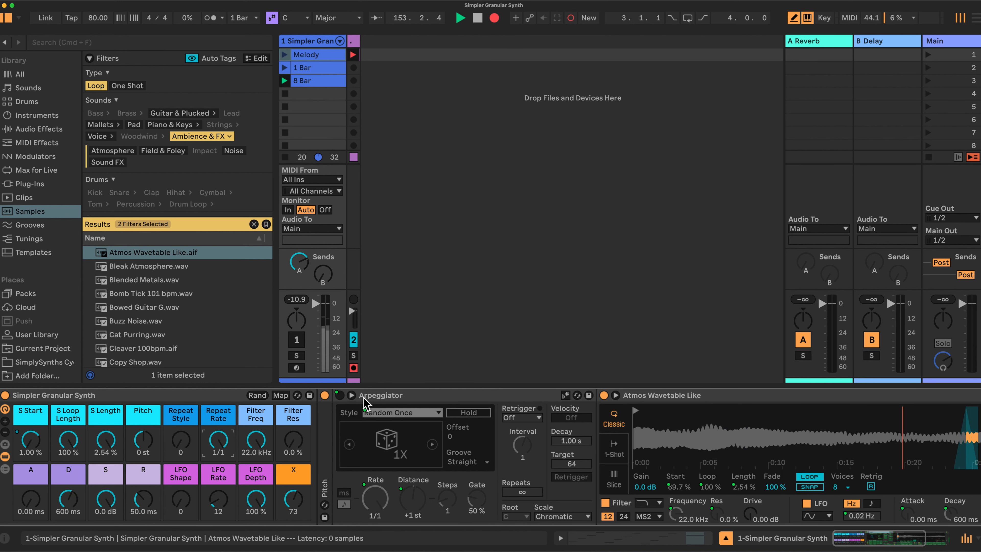
Step: Return to macro mapping mode and limit the Pitch mapping to a minimum of -24 st and a maximum of +24 st
{"action": "mouse_move", "coordinate": [218, 442]}
{"action": "left_mouse_down"}
{"action": "mouse_move", "coordinate": [219, 456]}
{"action": "mouse_move", "coordinate": [219, 433]}
{"action": "left_mouse_up"}
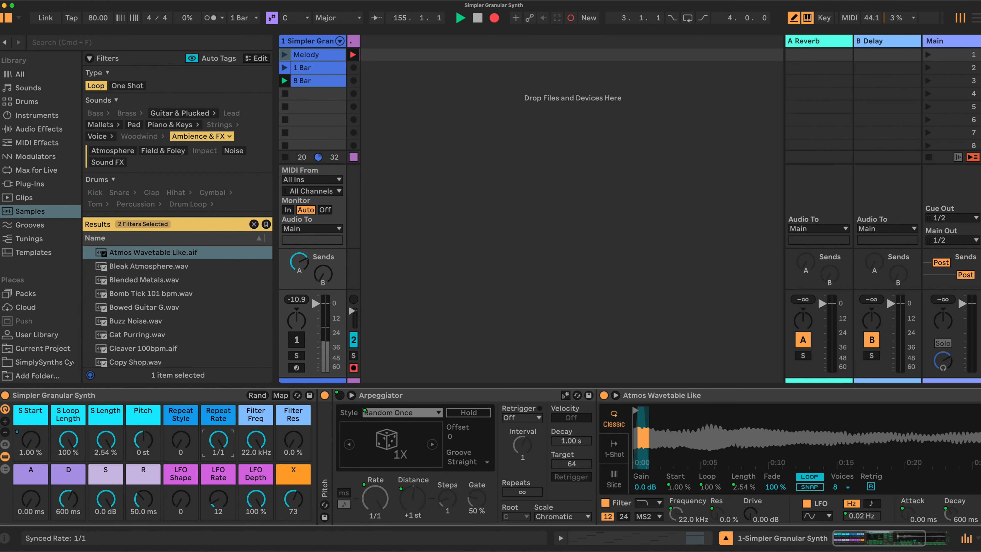
{"action": "left_click", "coordinate": [281, 395]}
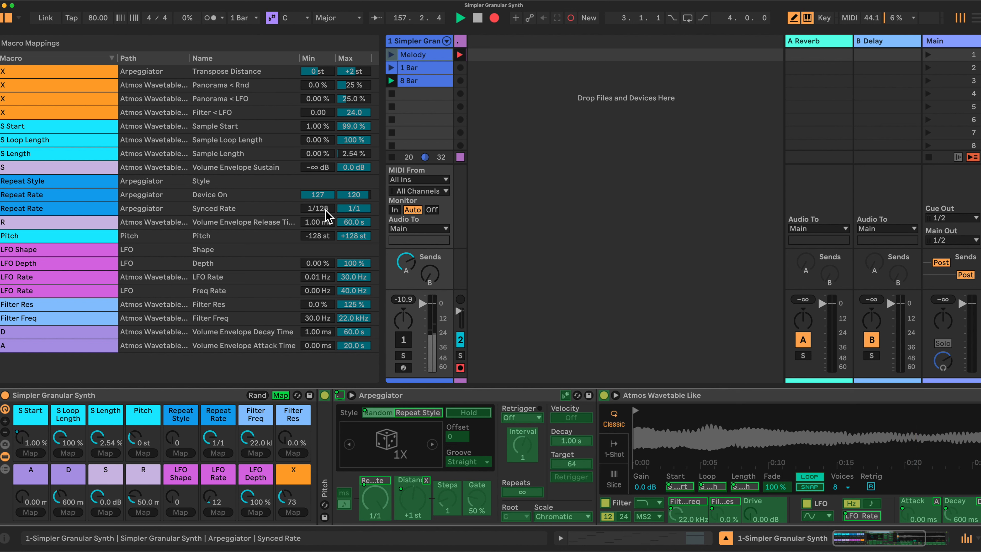
{"action": "left_click", "coordinate": [320, 237]}
{"action": "type", "text": "-24"}
{"action": "key", "text": "Return"}
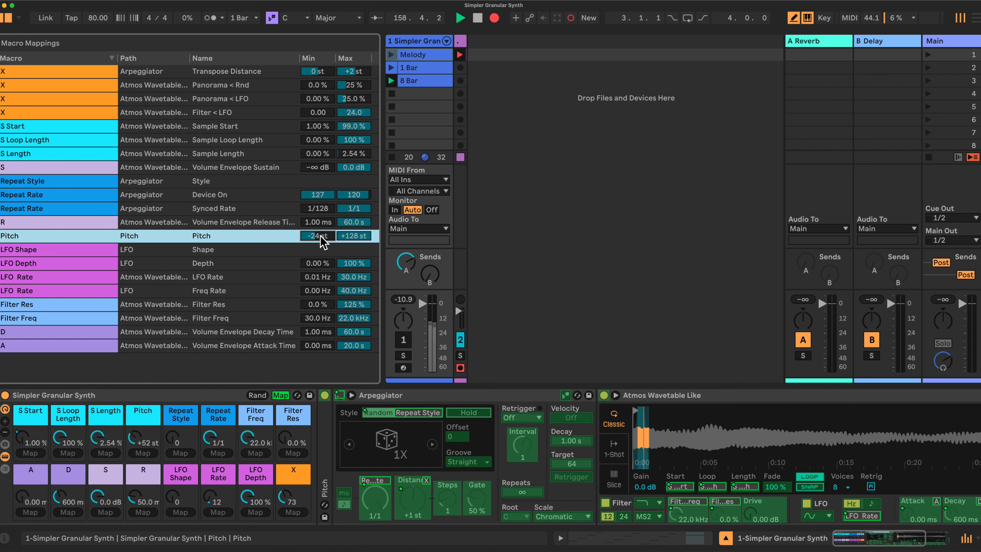
{"action": "key", "text": "Tab"}
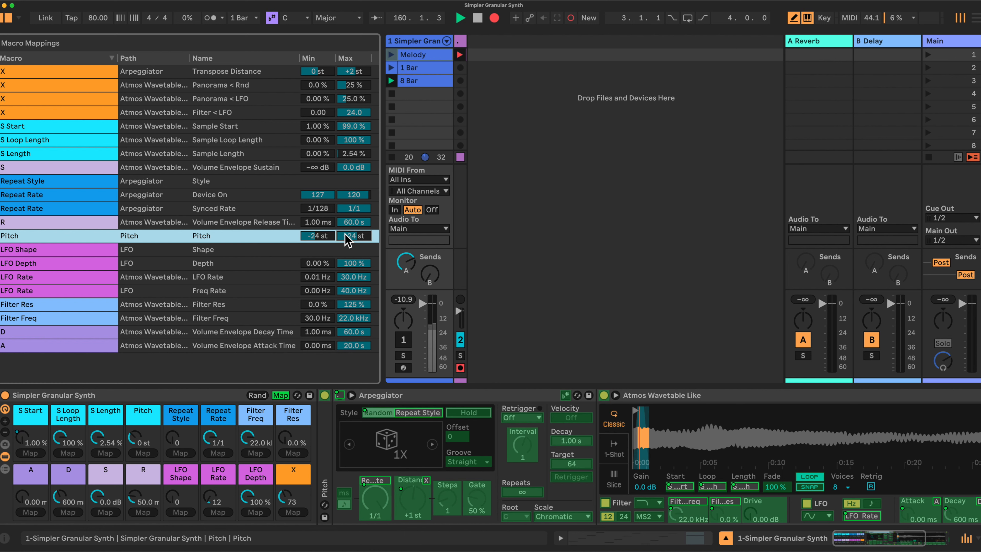
Step: Set the maximum of the LFO Depth mapping to 50 % and of the LFO Freq Rate mapping to 1.27 Hz
{"action": "left_click", "coordinate": [359, 265]}
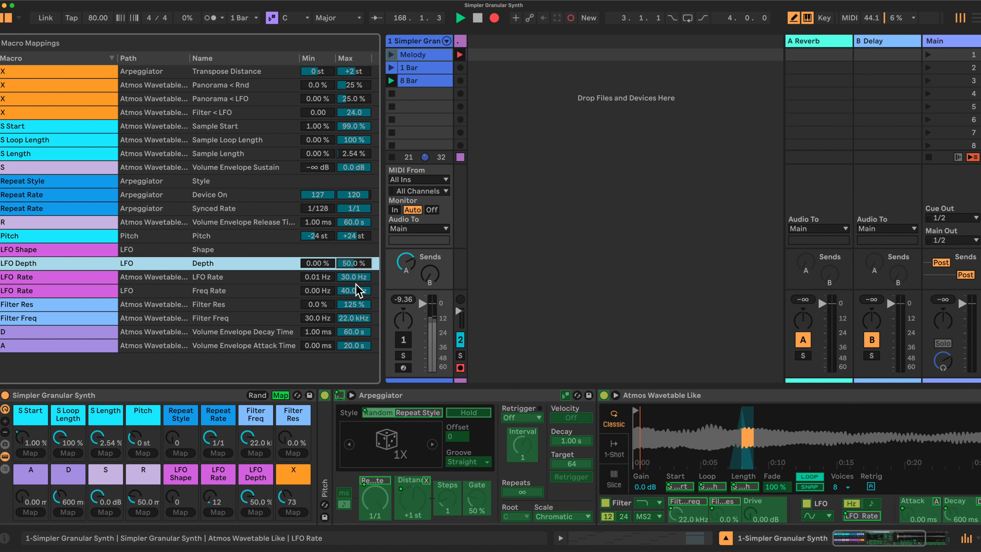
{"action": "left_click", "coordinate": [353, 292]}
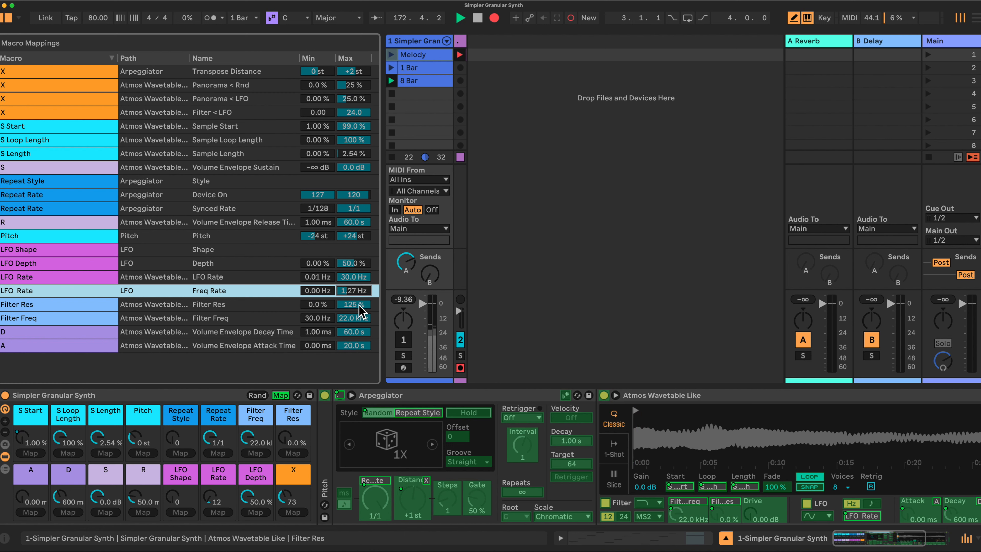
Step: Set the maximum of the Filter Res mapping to 90 % and leave mapping mode
{"action": "left_click", "coordinate": [358, 306]}
{"action": "type", "text": "90"}
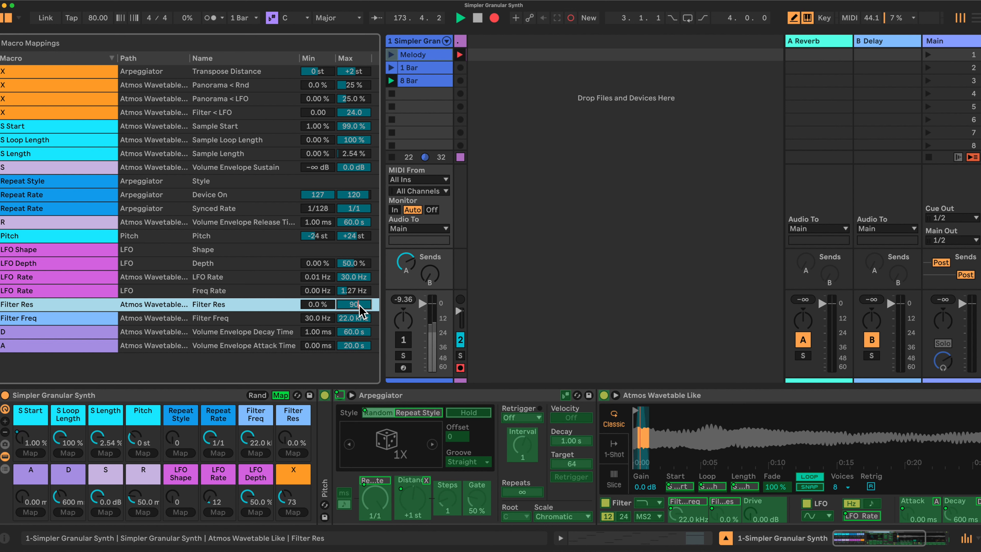
{"action": "key", "text": "Return"}
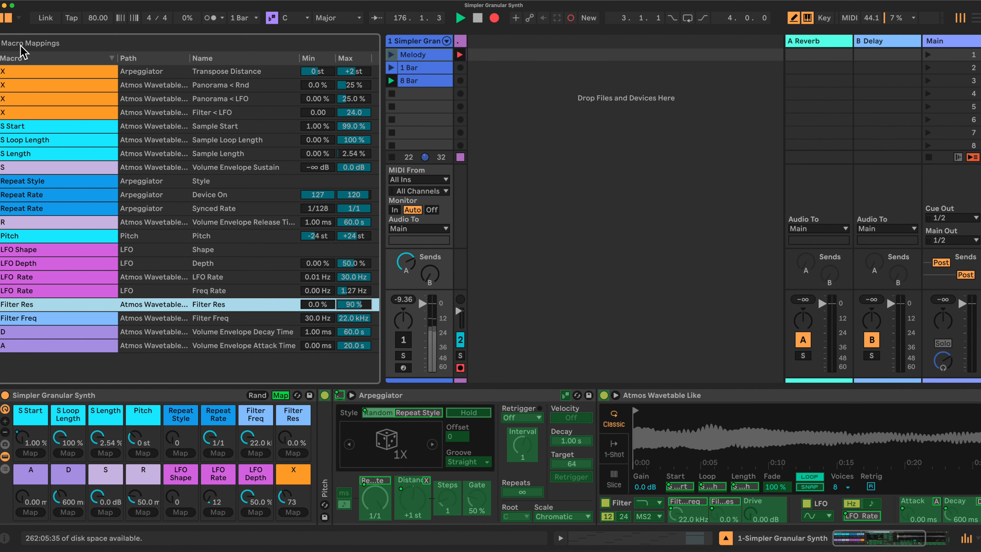
{"action": "left_click", "coordinate": [281, 395]}
{"action": "left_click", "coordinate": [283, 395]}
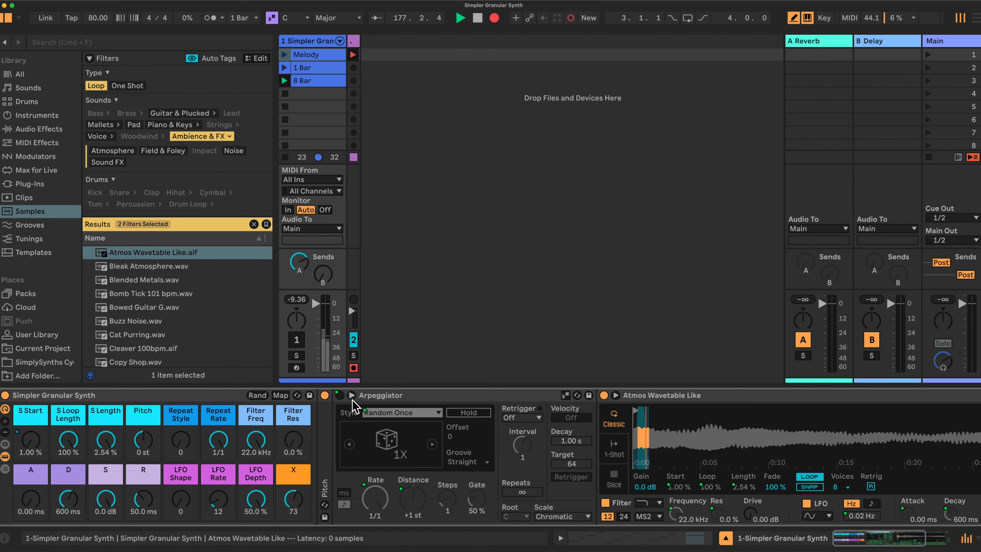
Step: Collapse the Arpeggiator and show Simpler's expanded view, with the S Start macro set to 50 %
{"action": "double_click", "coordinate": [413, 395]}
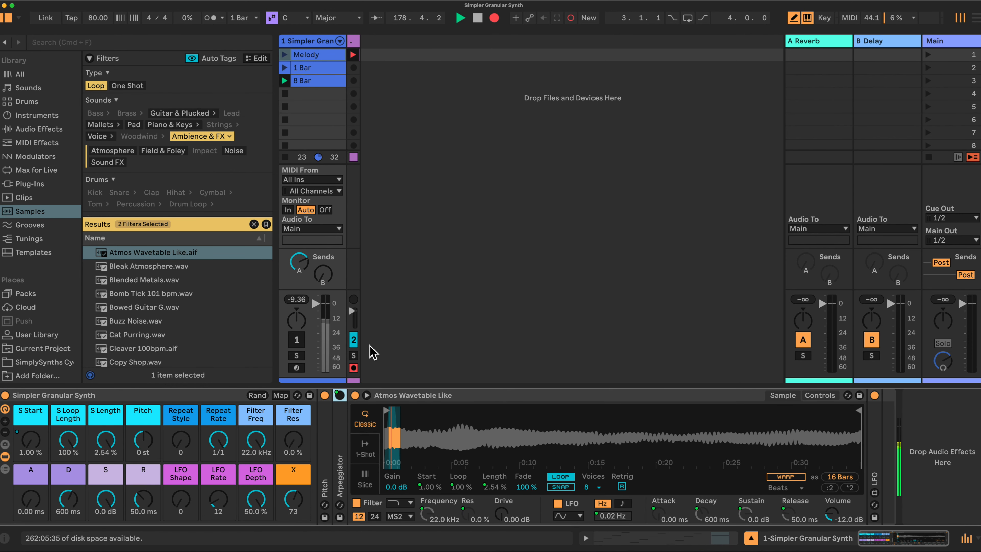
{"action": "left_click_drag", "start_coordinate": [28, 444], "coordinate": [31, 458]}
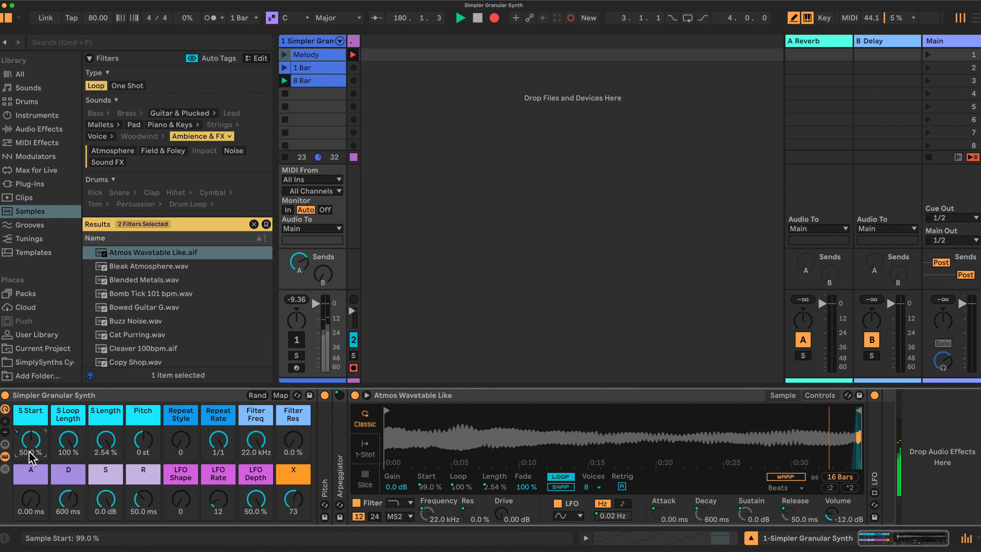
{"action": "left_click", "coordinate": [366, 395]}
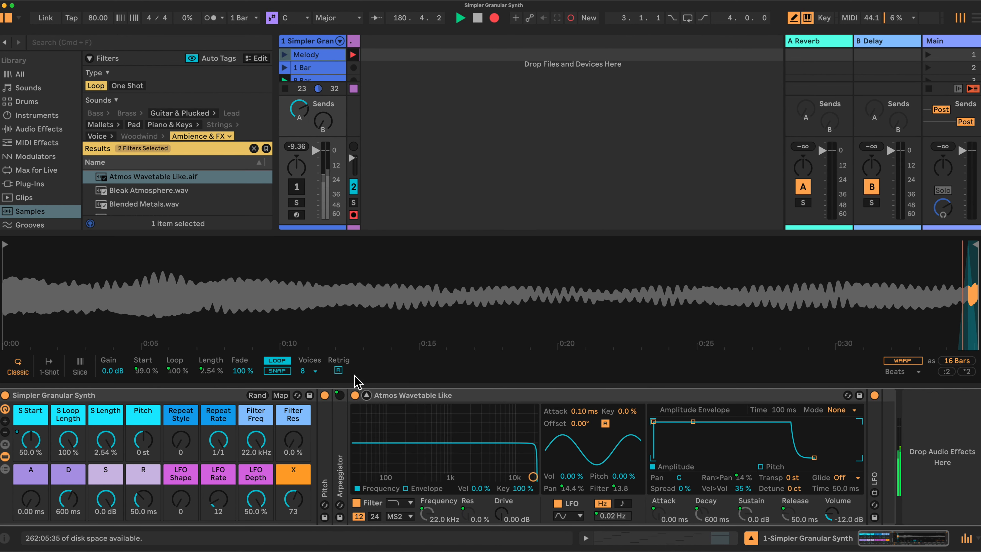
Step: Reactivate track 1 and set the LFO Depth macro to 8.27 % and the LFO Rate macro to 17
{"action": "left_click", "coordinate": [301, 190]}
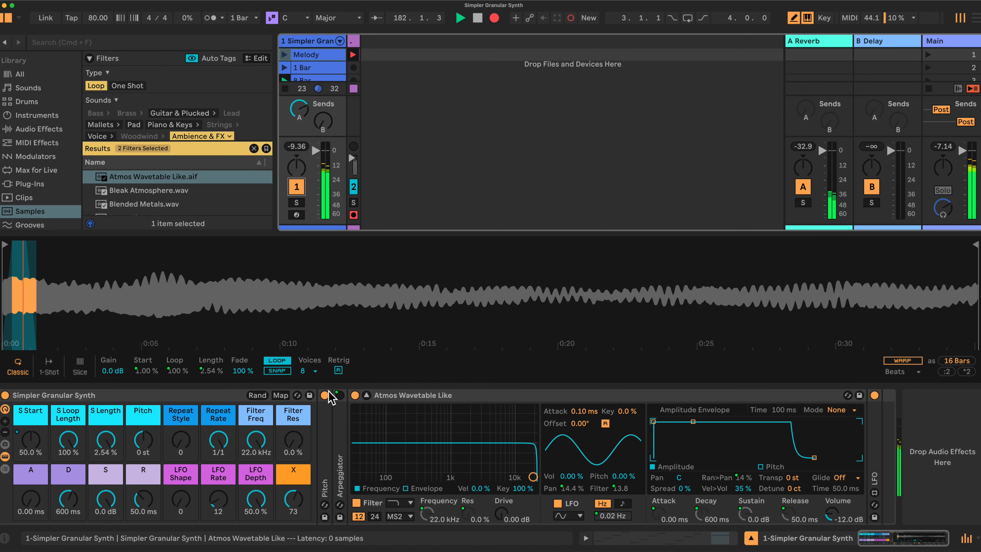
{"action": "left_click_drag", "start_coordinate": [255, 499], "coordinate": [255, 540]}
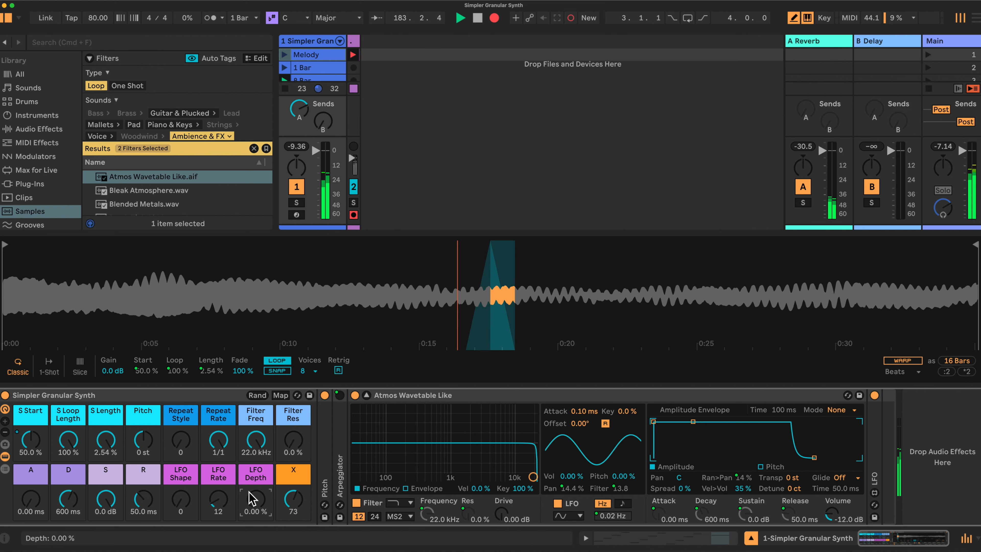
{"action": "mouse_move", "coordinate": [226, 500]}
{"action": "left_mouse_down"}
{"action": "mouse_move", "coordinate": [250, 499]}
{"action": "mouse_move", "coordinate": [227, 496]}
{"action": "left_mouse_up"}
Step: Shorten the grain by setting S Loop Length to 16.5 % and S Length to 0.64 %, and set the R macro to 117 ms
{"action": "left_click", "coordinate": [111, 440]}
{"action": "left_click_drag", "start_coordinate": [111, 440], "coordinate": [68, 456]}
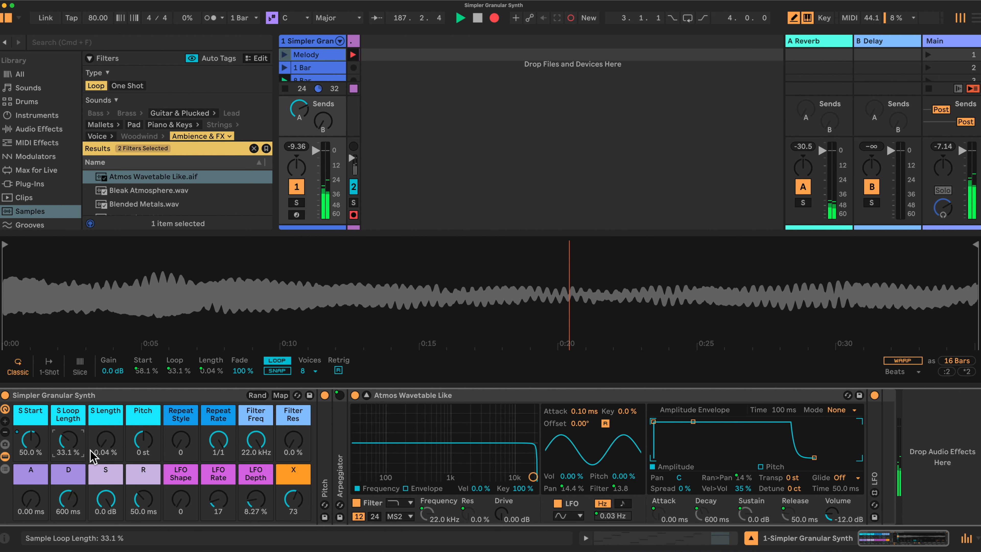
{"action": "left_click_drag", "start_coordinate": [143, 499], "coordinate": [143, 494]}
{"action": "left_click_drag", "start_coordinate": [68, 443], "coordinate": [101, 428]}
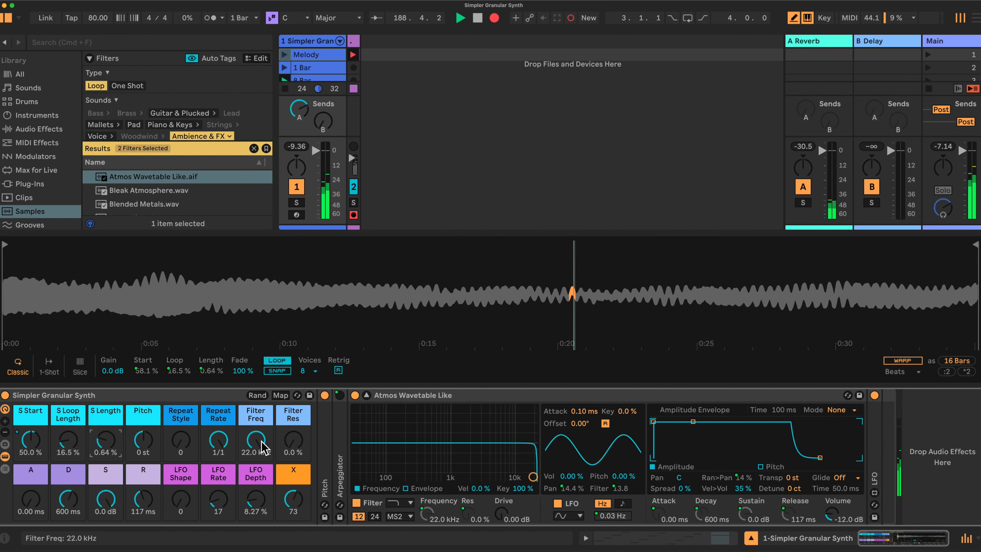
Step: Set the Filter Freq macro to 1.91 kHz, Filter Res to 57 % and Repeat Rate to 1/12
{"action": "left_click_drag", "start_coordinate": [262, 441], "coordinate": [262, 476]}
{"action": "left_click_drag", "start_coordinate": [298, 440], "coordinate": [218, 425]}
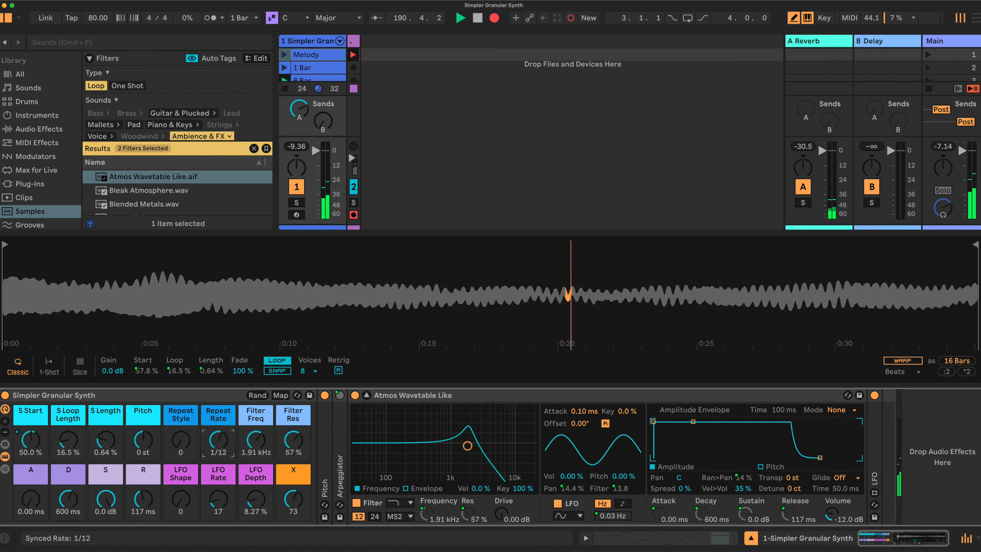
Step: Set the envelope macros R to 1.09 ms and A to 3.18 ms, and the LFO macros Depth to 16.5 % and Shape to 84
{"action": "left_click_drag", "start_coordinate": [143, 498], "coordinate": [143, 525]}
{"action": "left_click_drag", "start_coordinate": [31, 499], "coordinate": [31, 490]}
{"action": "left_click_drag", "start_coordinate": [274, 496], "coordinate": [253, 502]}
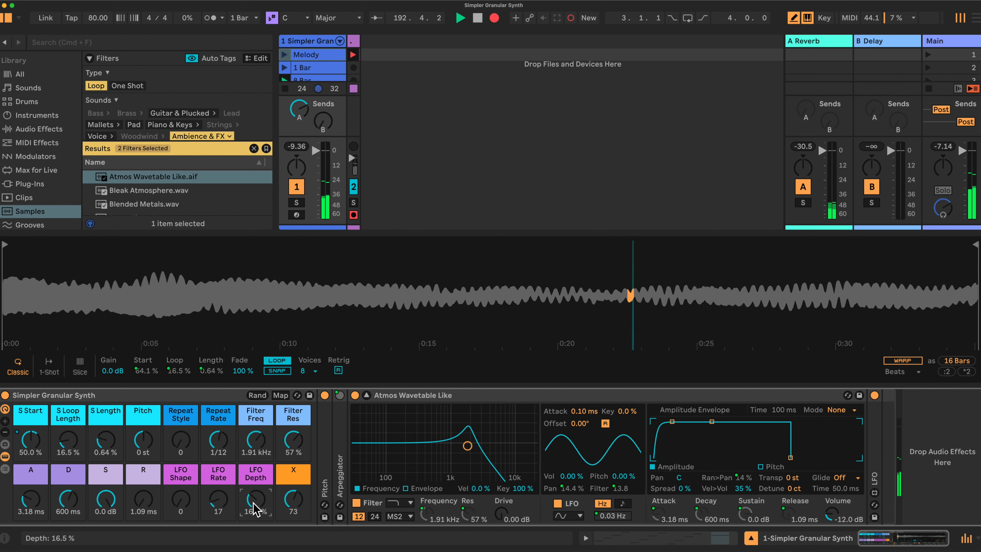
{"action": "left_click_drag", "start_coordinate": [186, 503], "coordinate": [187, 488]}
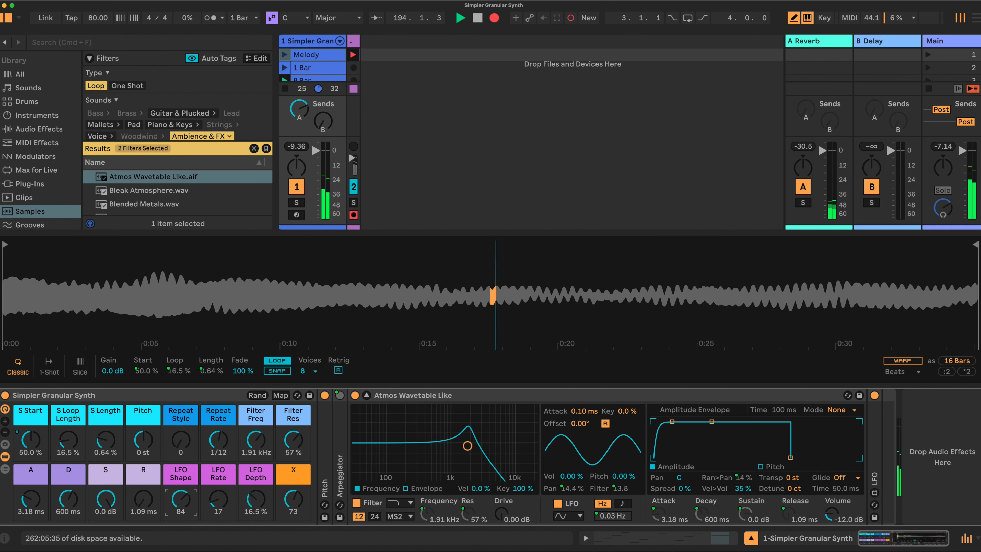